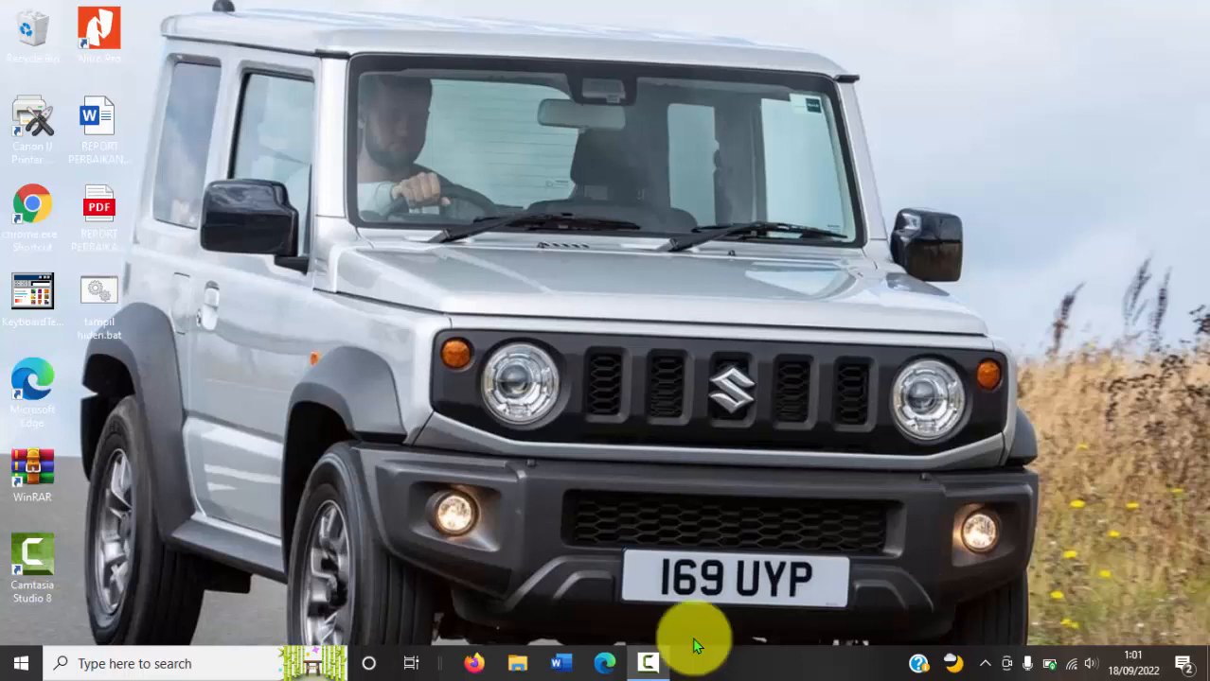
Step: Search the web in Firefox for "google form" and open the Google Forms site from the results
mouse_move(648, 676)
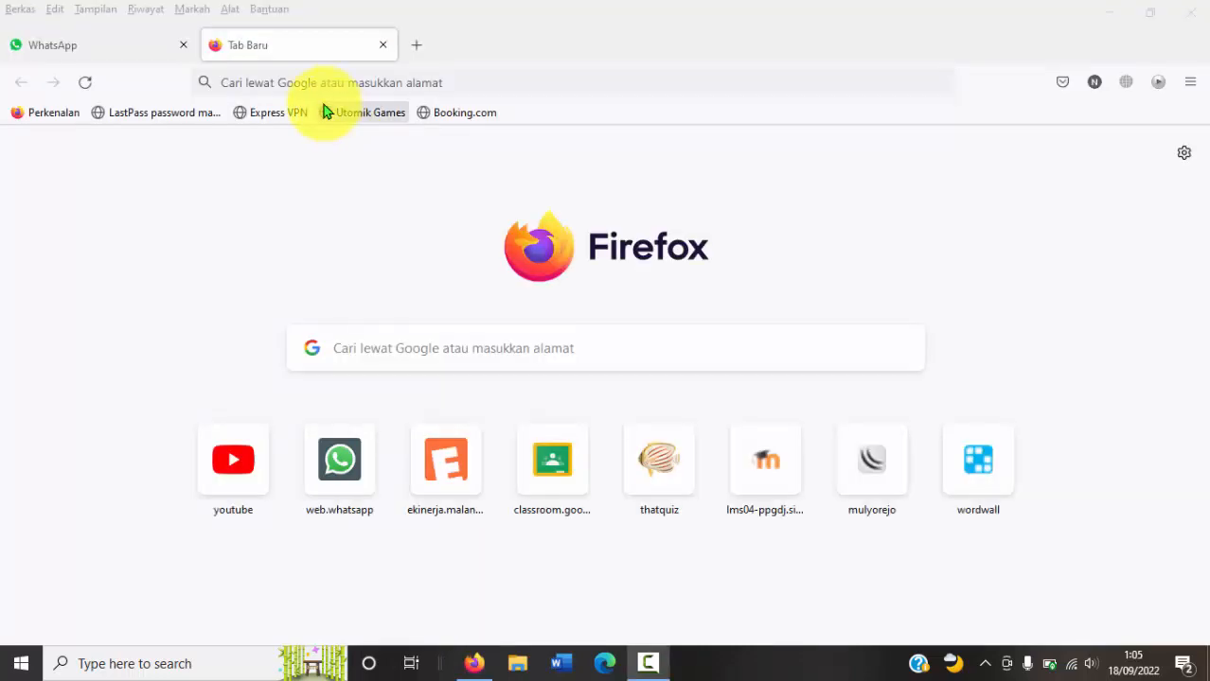
click(301, 83)
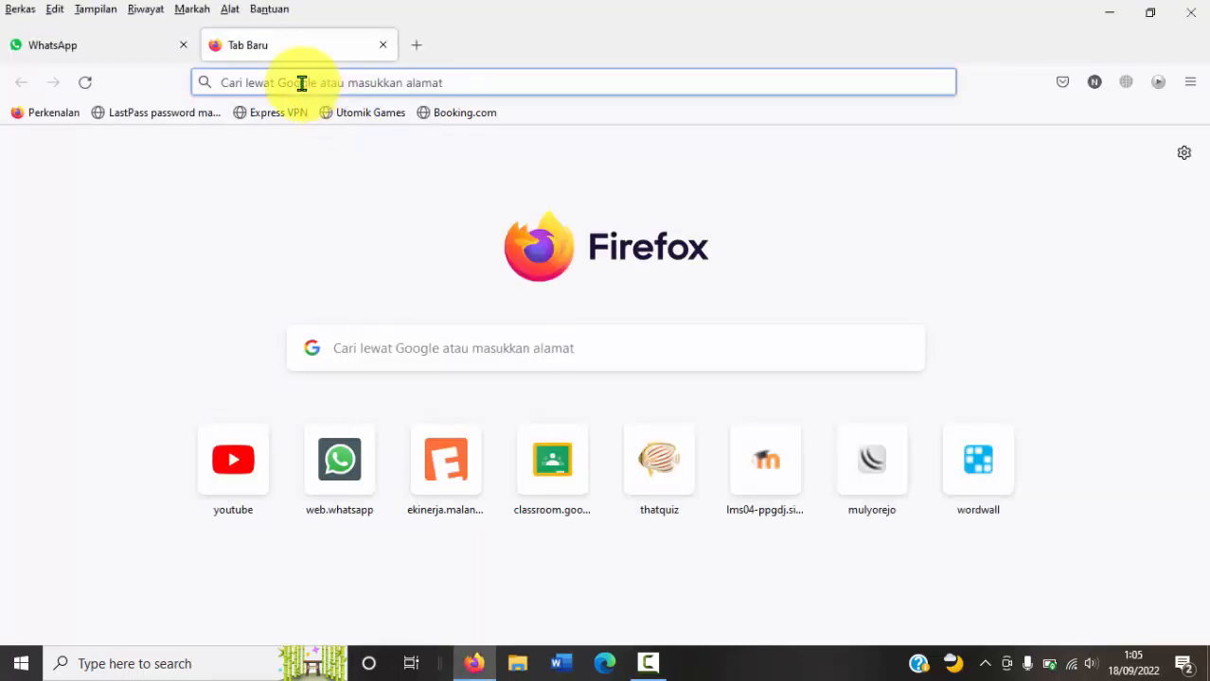
text(google form)
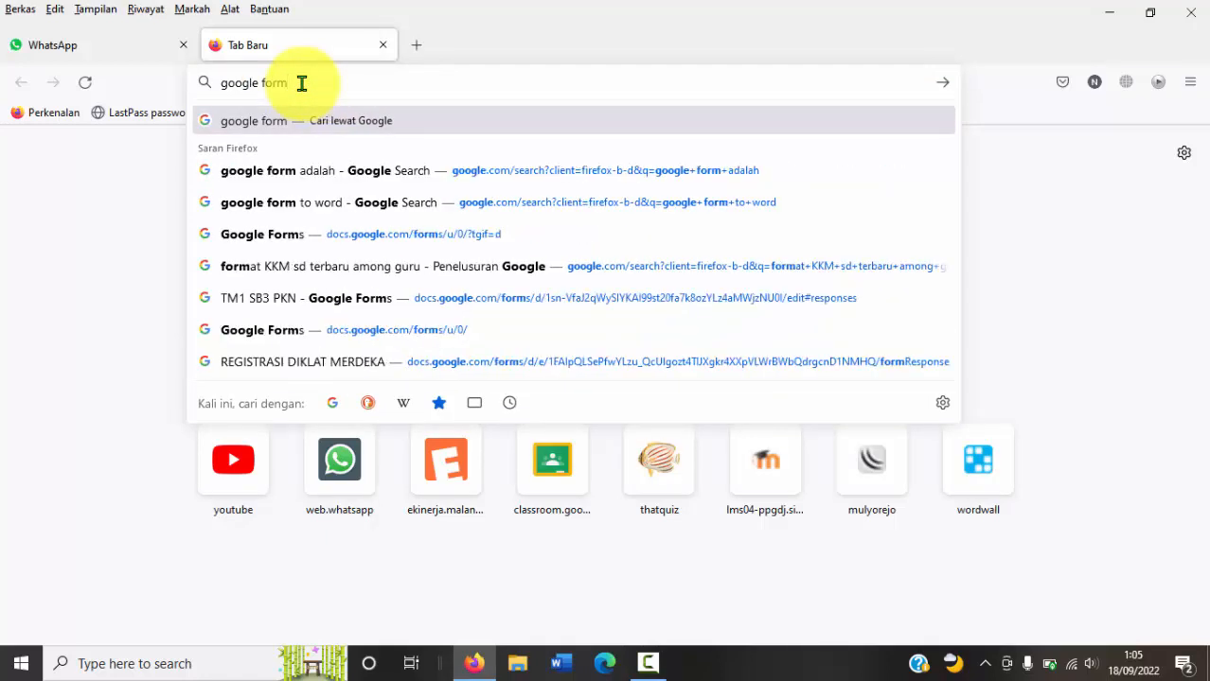
key(Return)
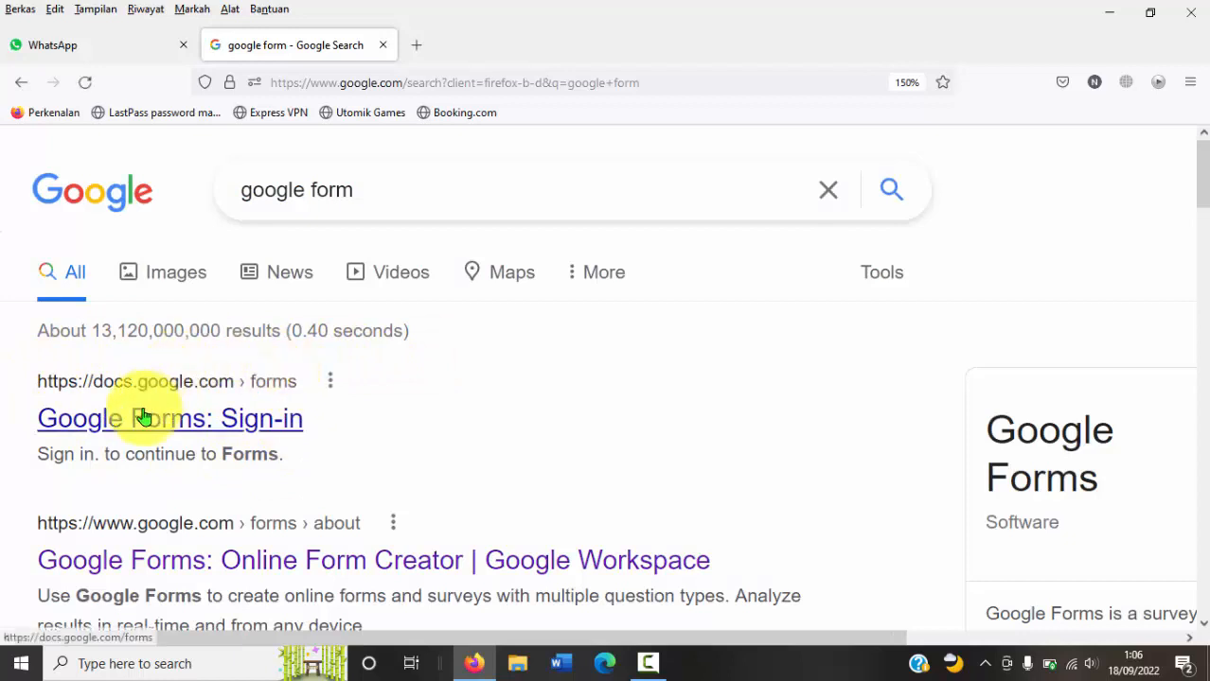
click(203, 430)
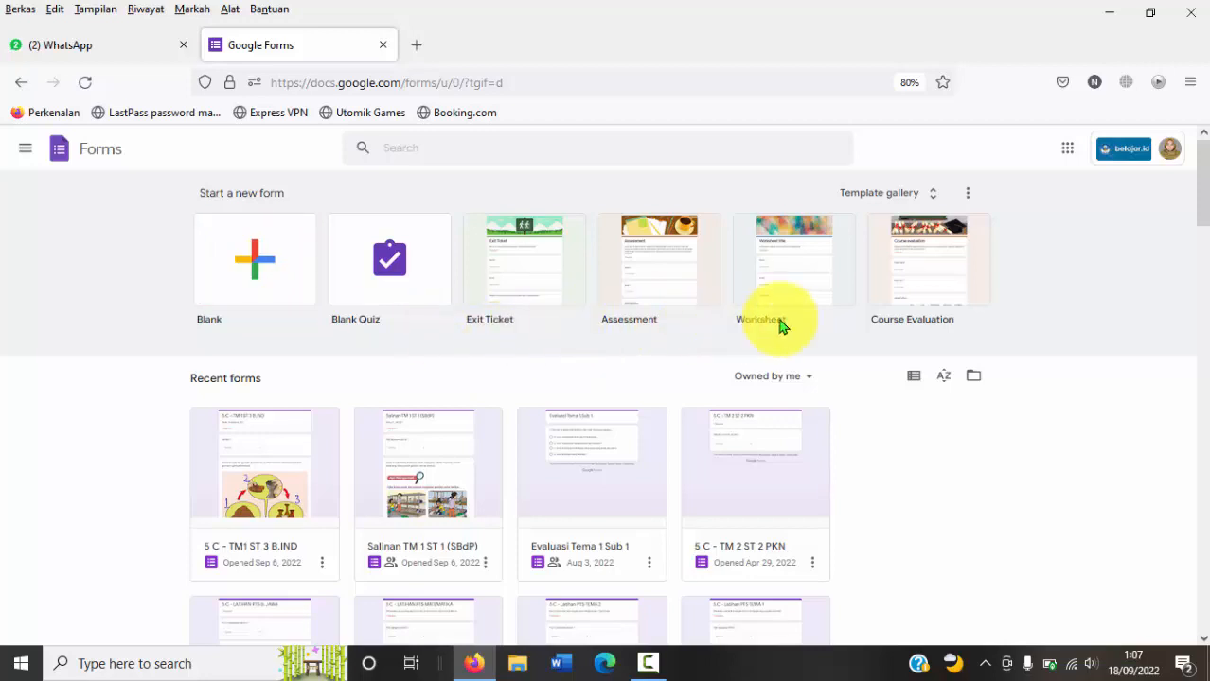
Step: Create a new blank form and set the browser page zoom to 100%
click(247, 277)
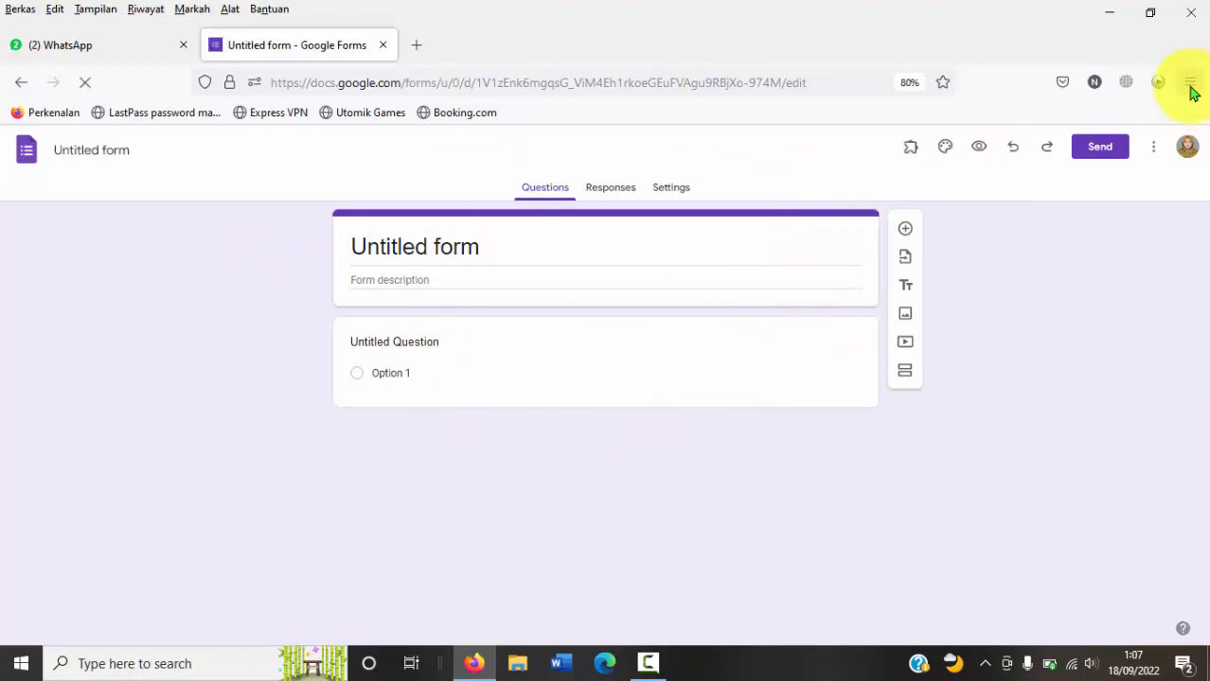
click(1189, 86)
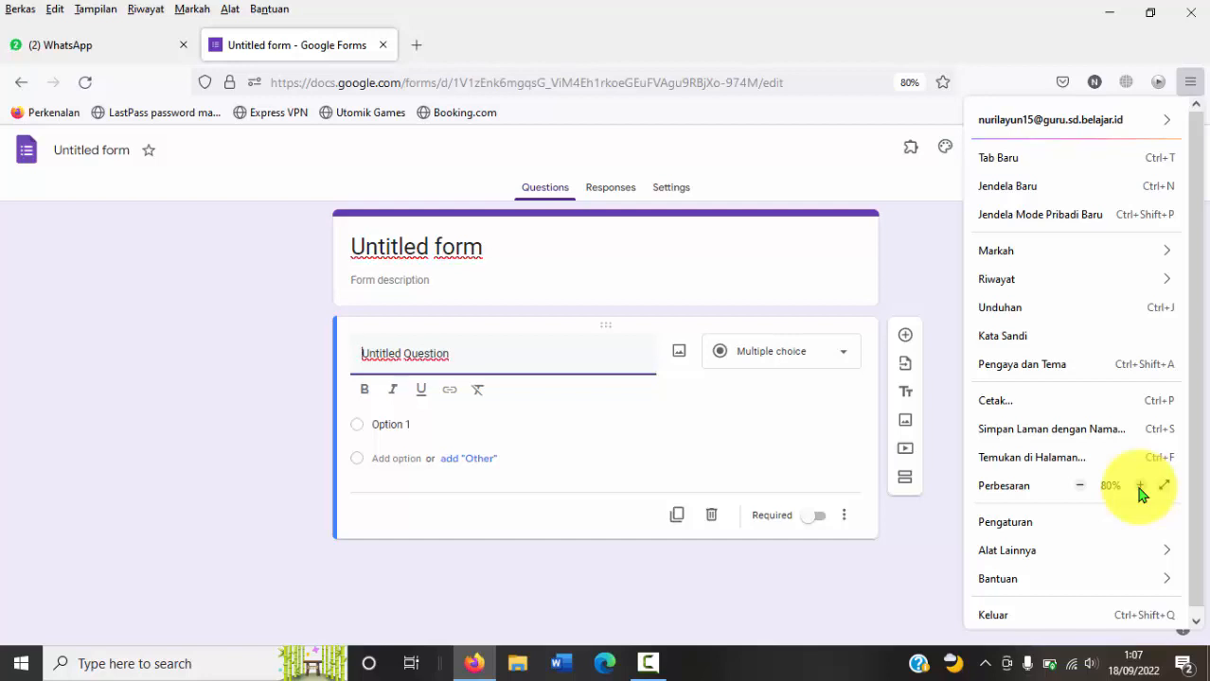
click(1140, 487)
click(1140, 488)
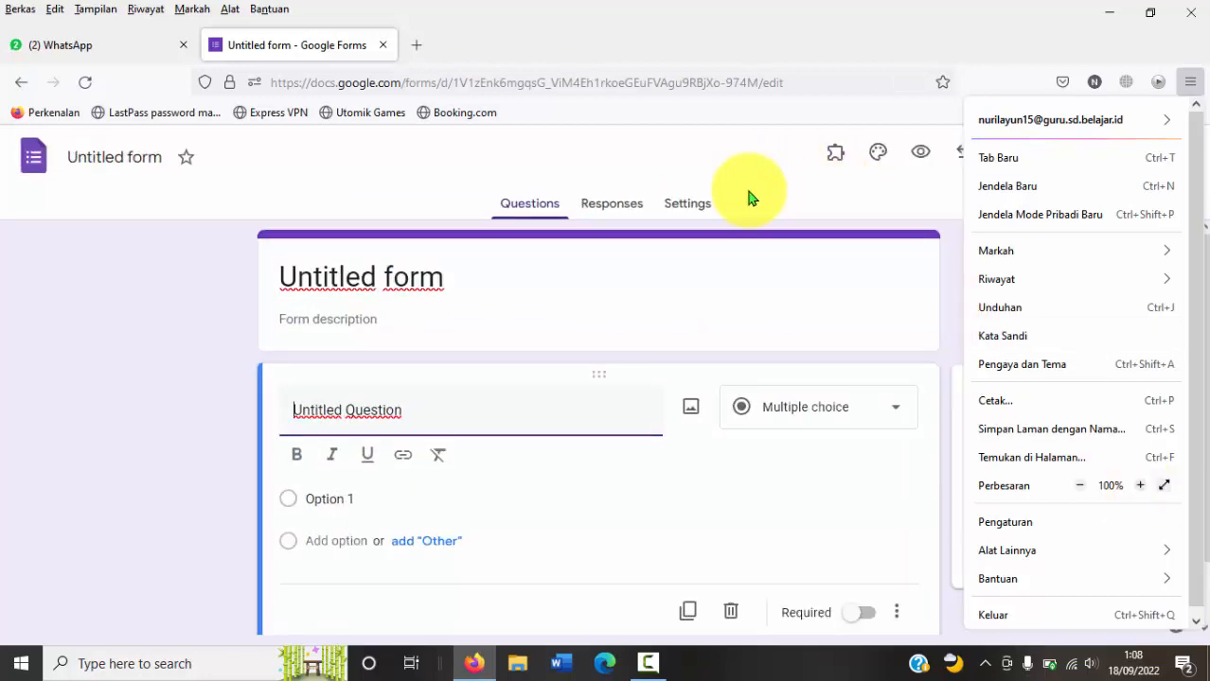
click(823, 166)
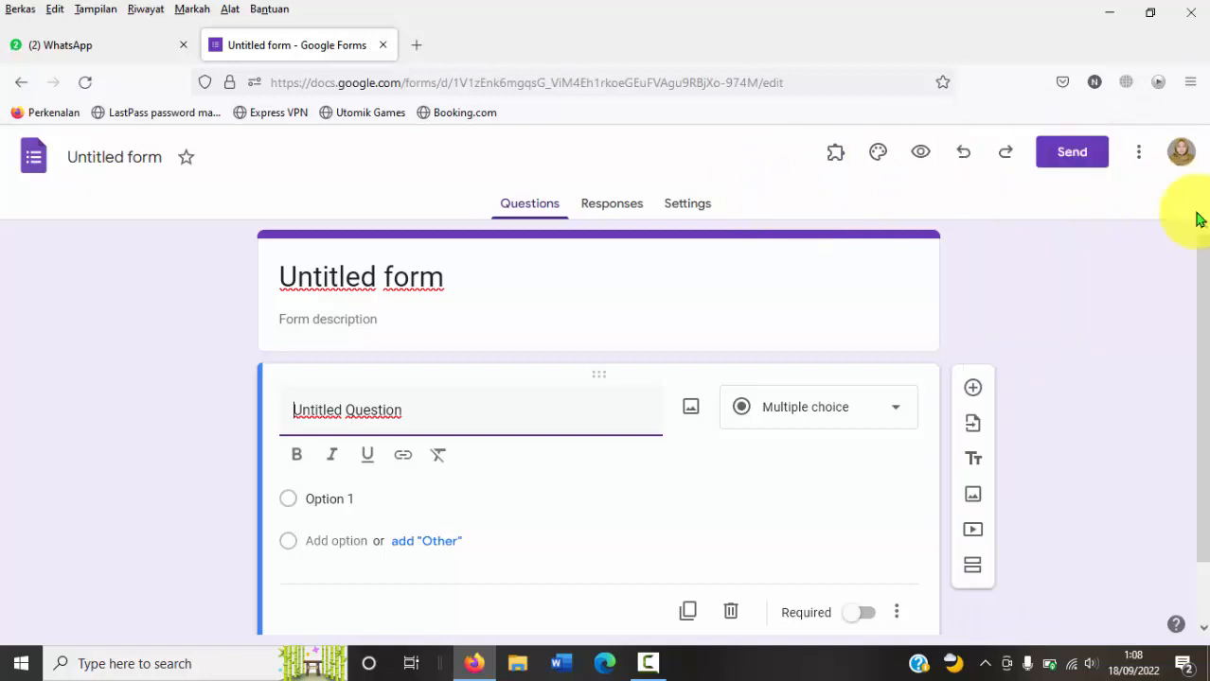
Step: Set the form title to "Evaluasi Tema 1 Sub Tema 1" and give the form file the same name
click(1206, 281)
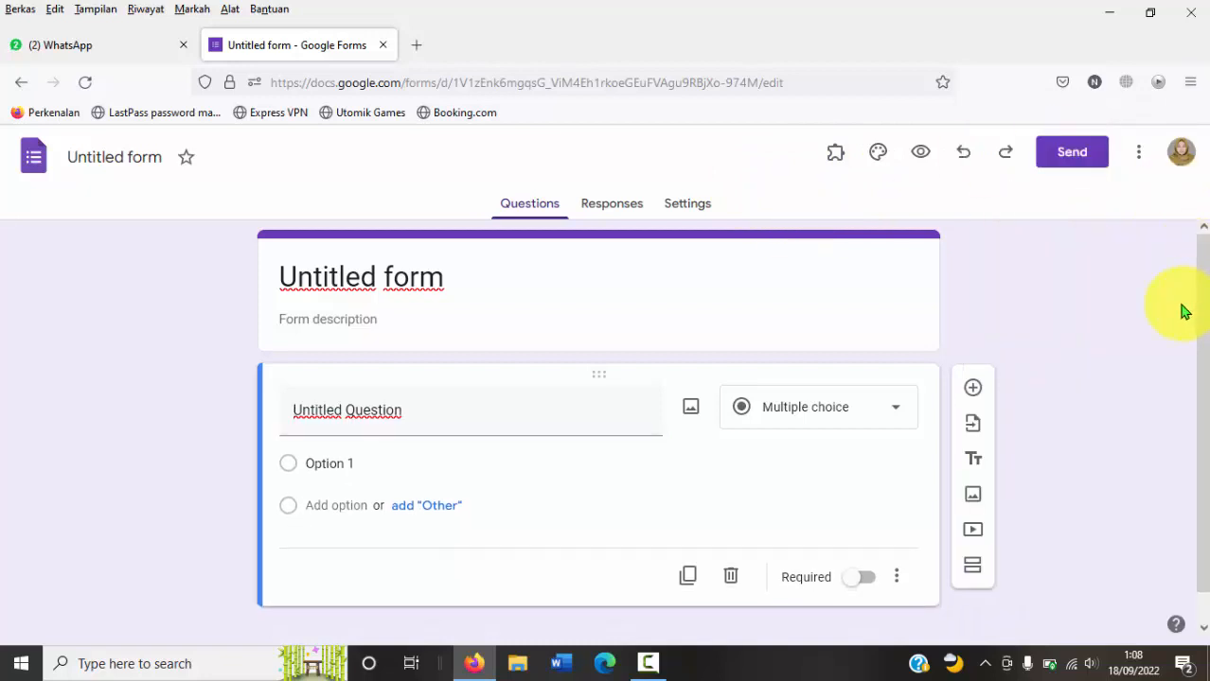
scroll(1202, 303, down, 1)
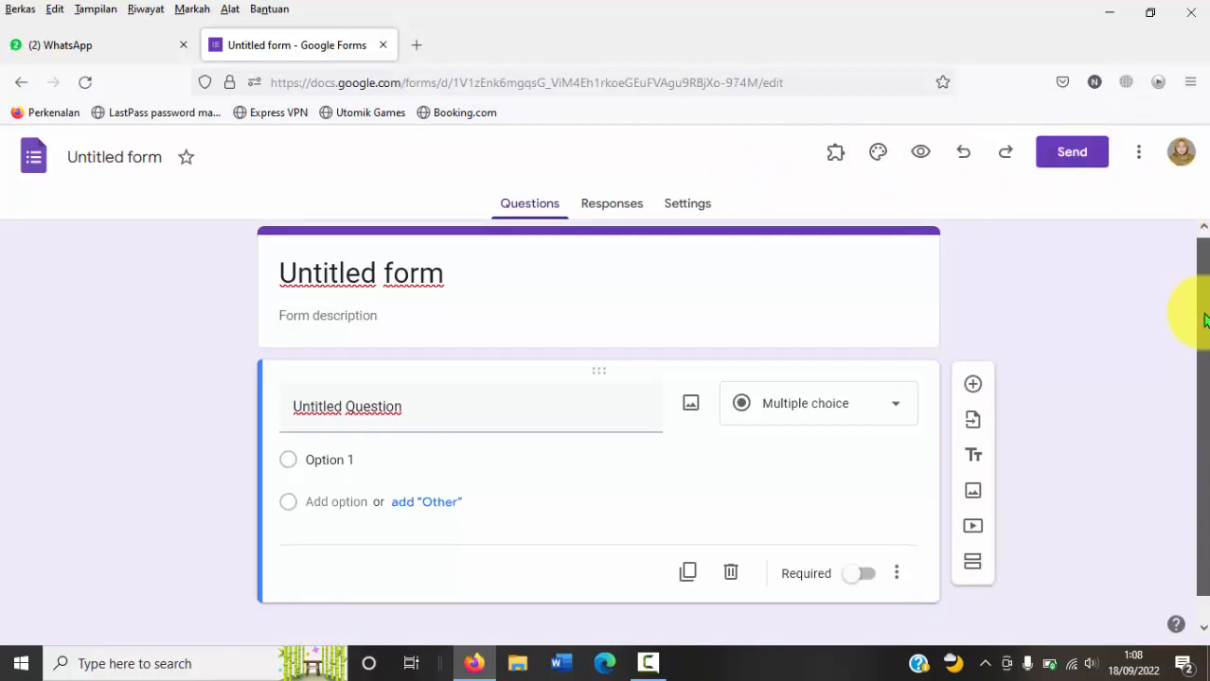
drag(1206, 272, 1206, 256)
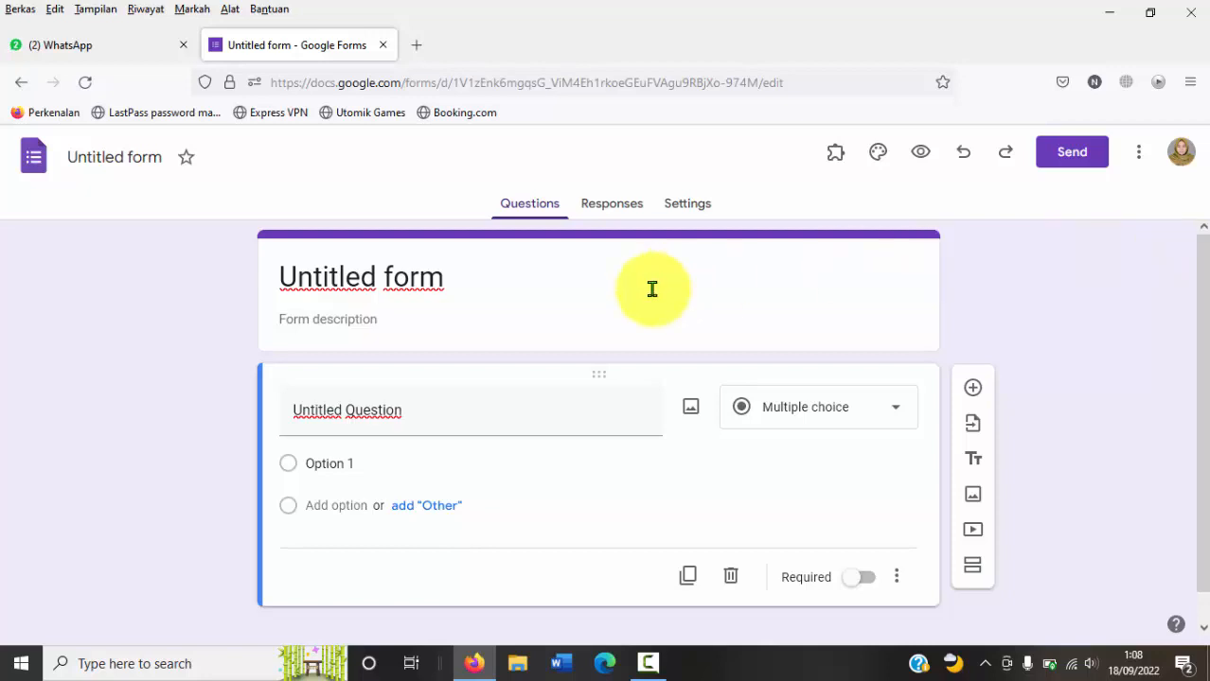
click(379, 280)
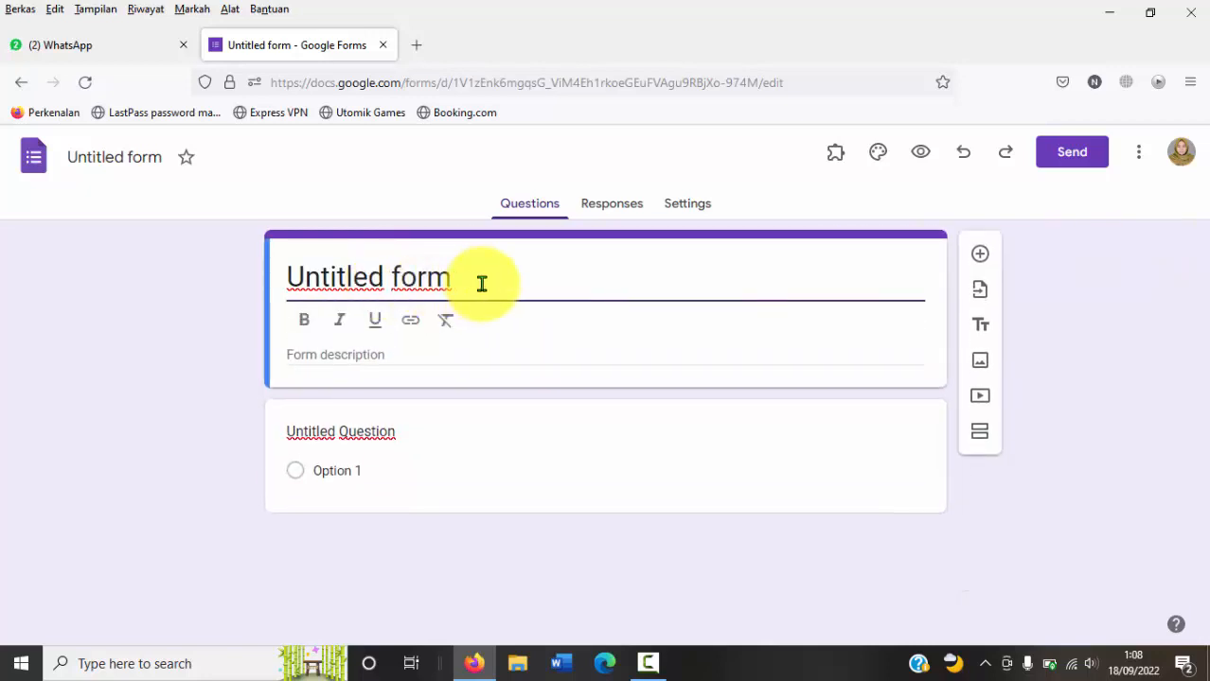
drag(481, 281, 270, 295)
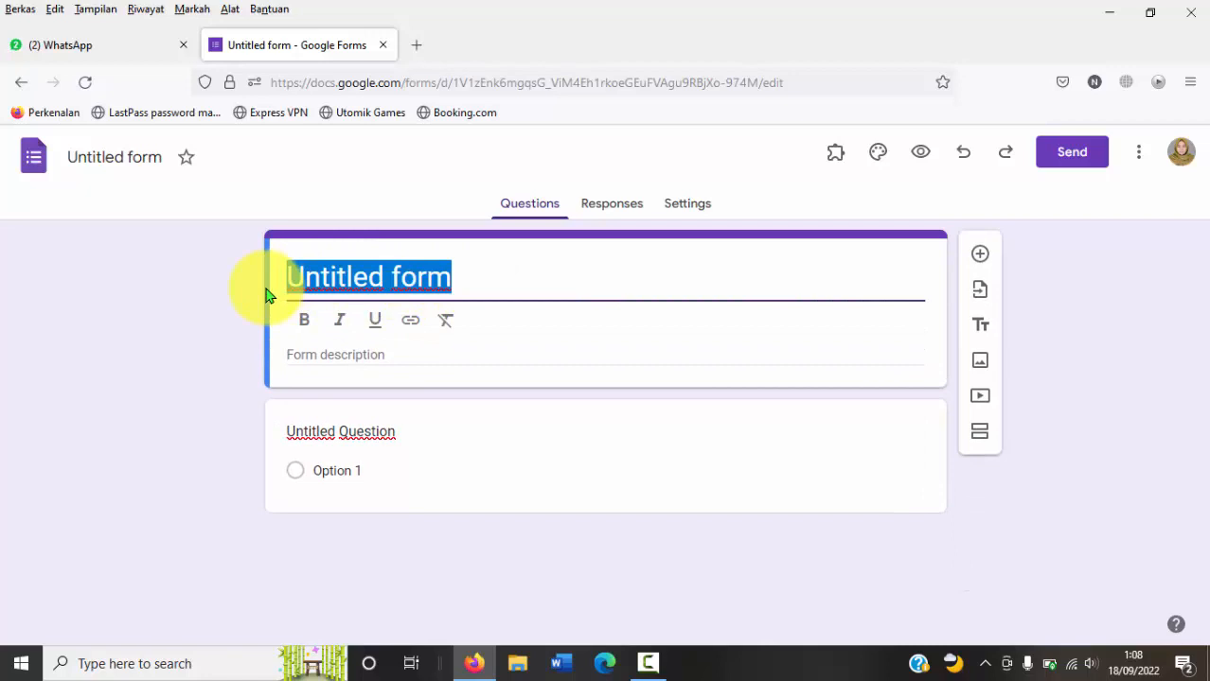
text(Evaluasi)
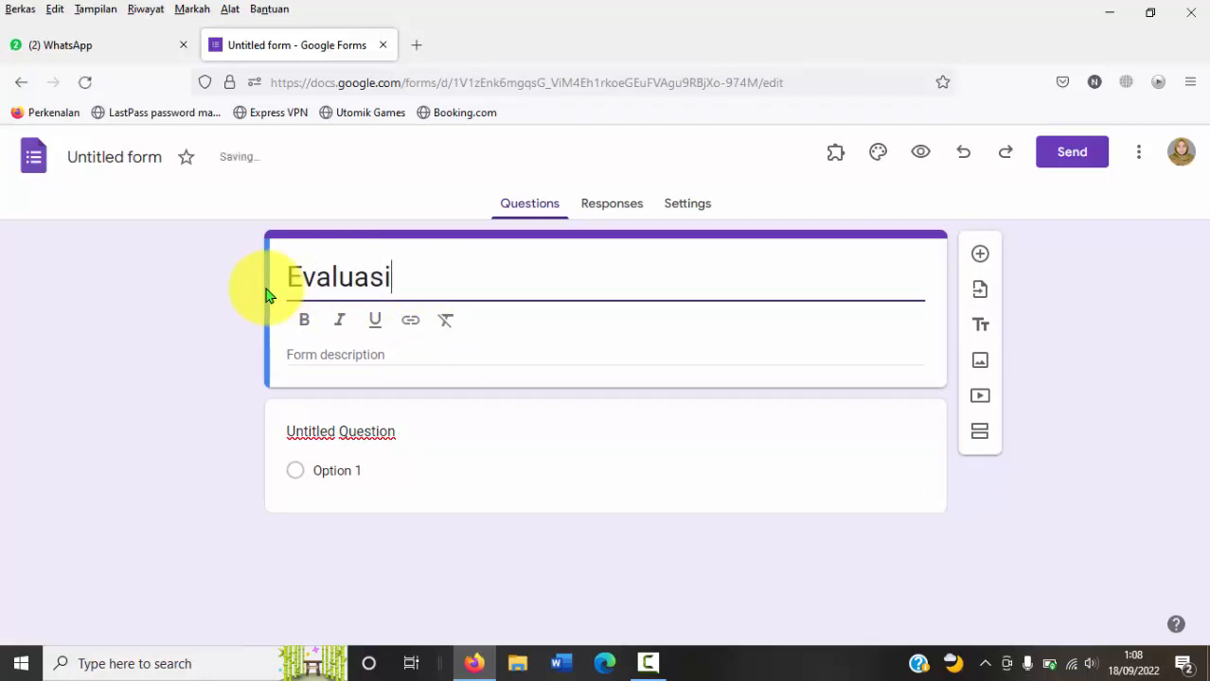
text( Tema 1 Sub Tema 1)
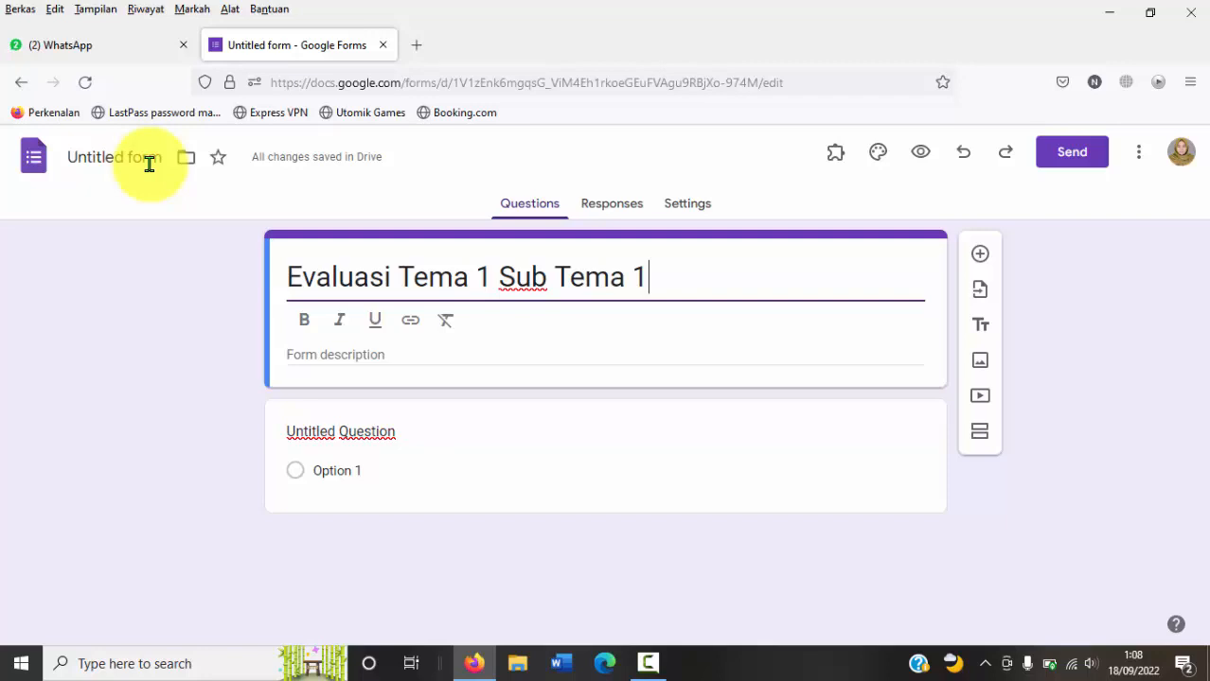
click(148, 163)
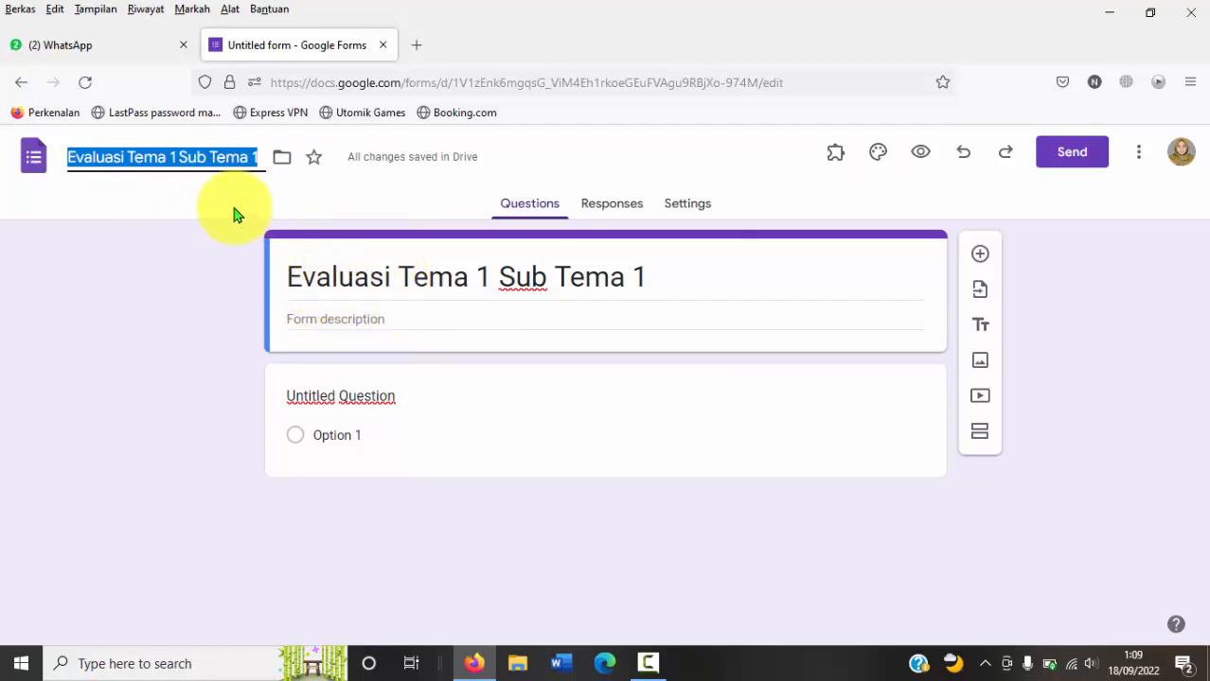
click(192, 157)
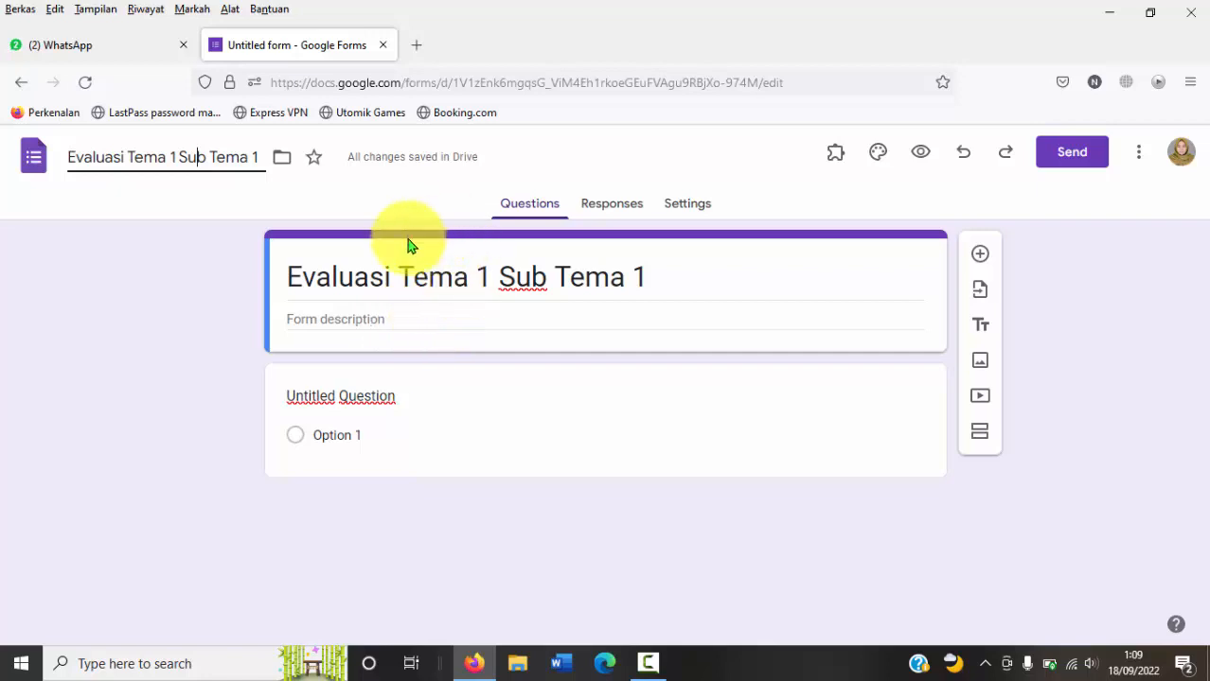
Step: Enter "Hari/Tanggal : Senin, 1 Agustus 2022" as the form description
click(397, 317)
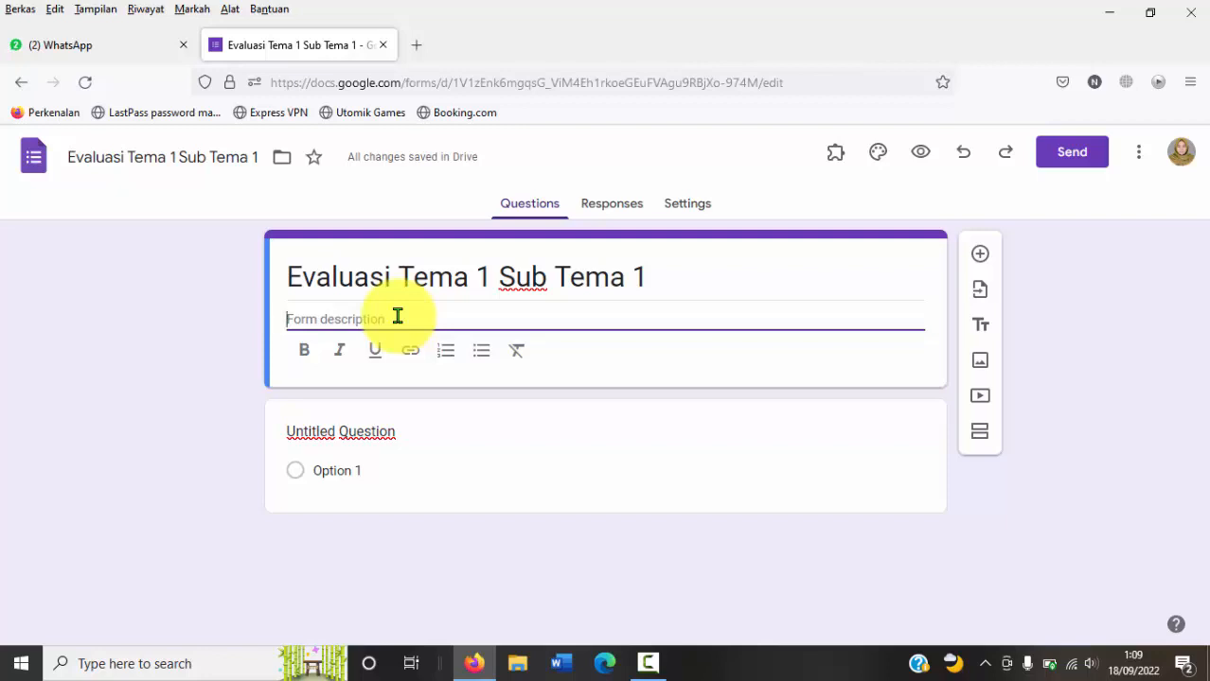
text(Hari)
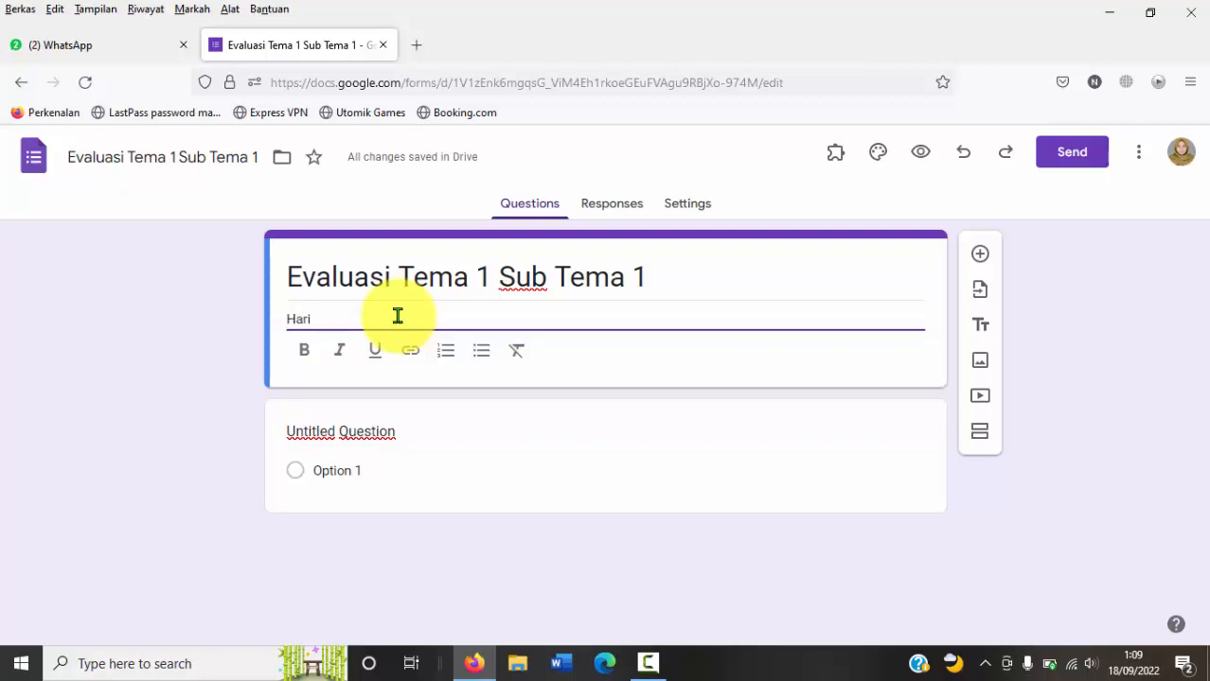
text(/Ta)
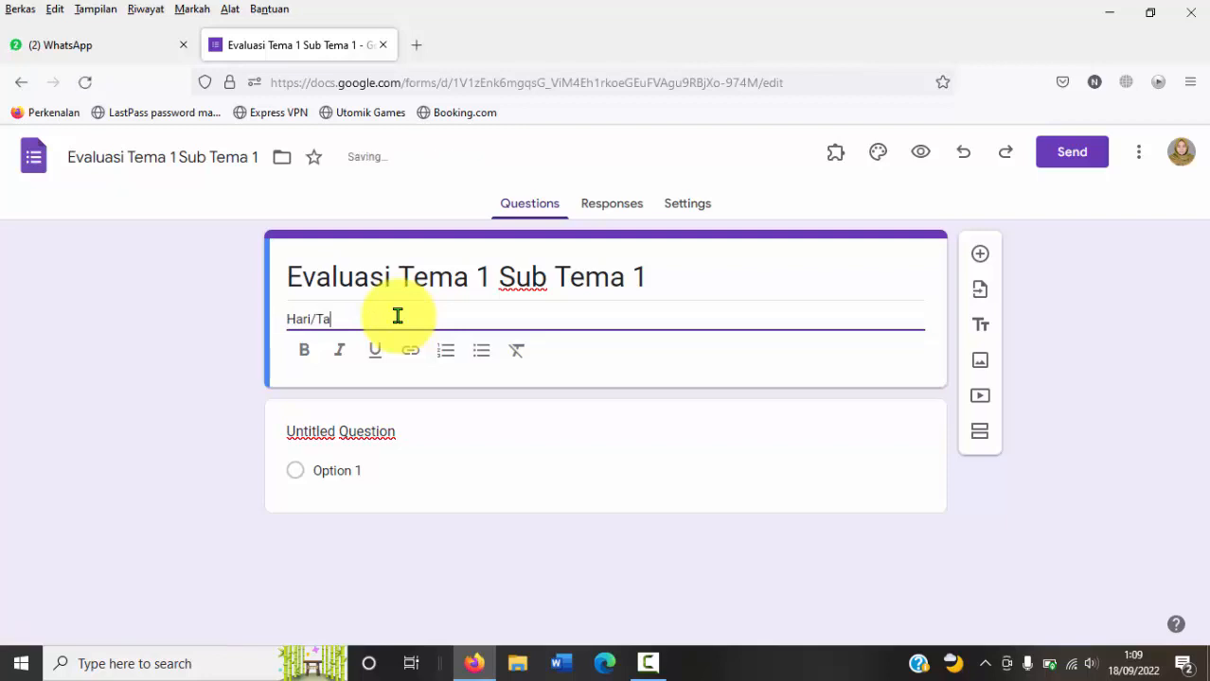
text(nggal :)
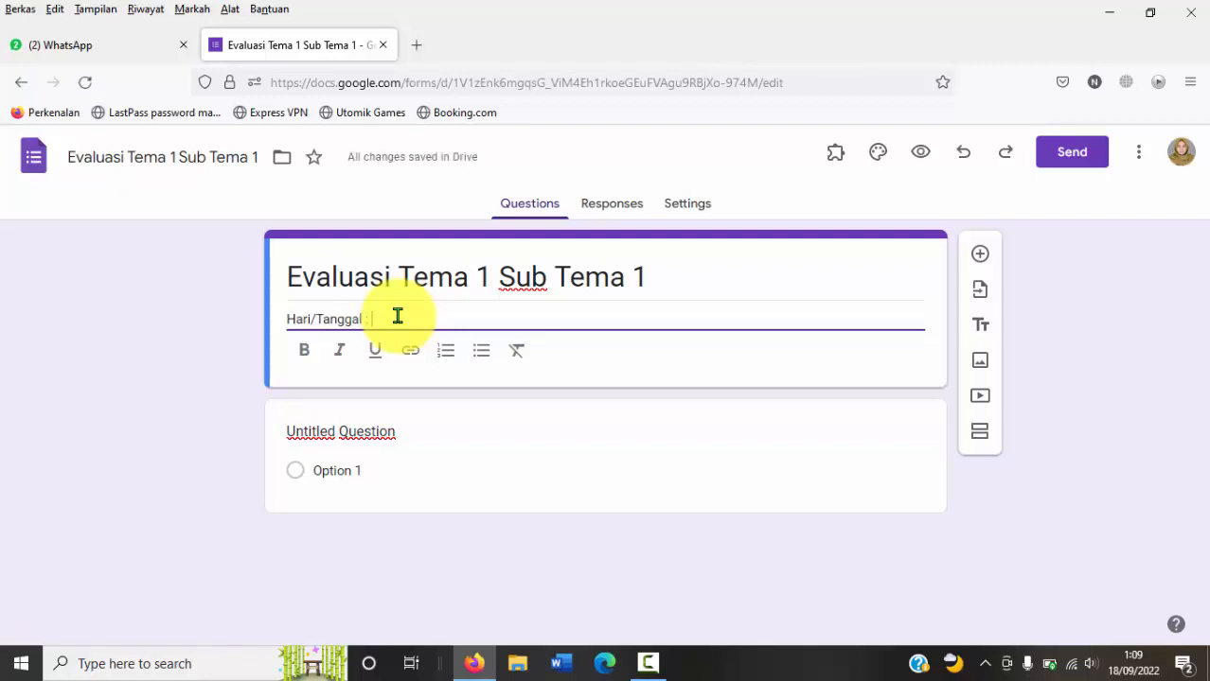
text( Senin, 1 Agustus 2022)
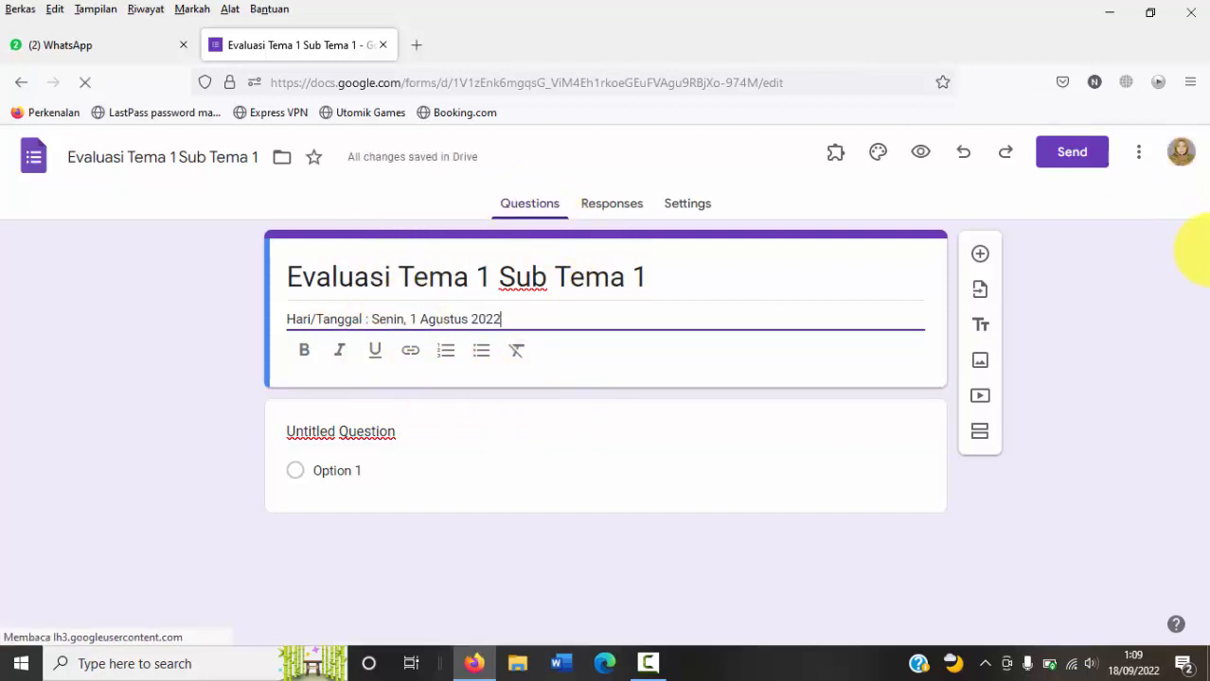
Step: Keep the first question as Multiple choice and set its text to "Organ gerak hewan burung adalah . . ."
click(352, 432)
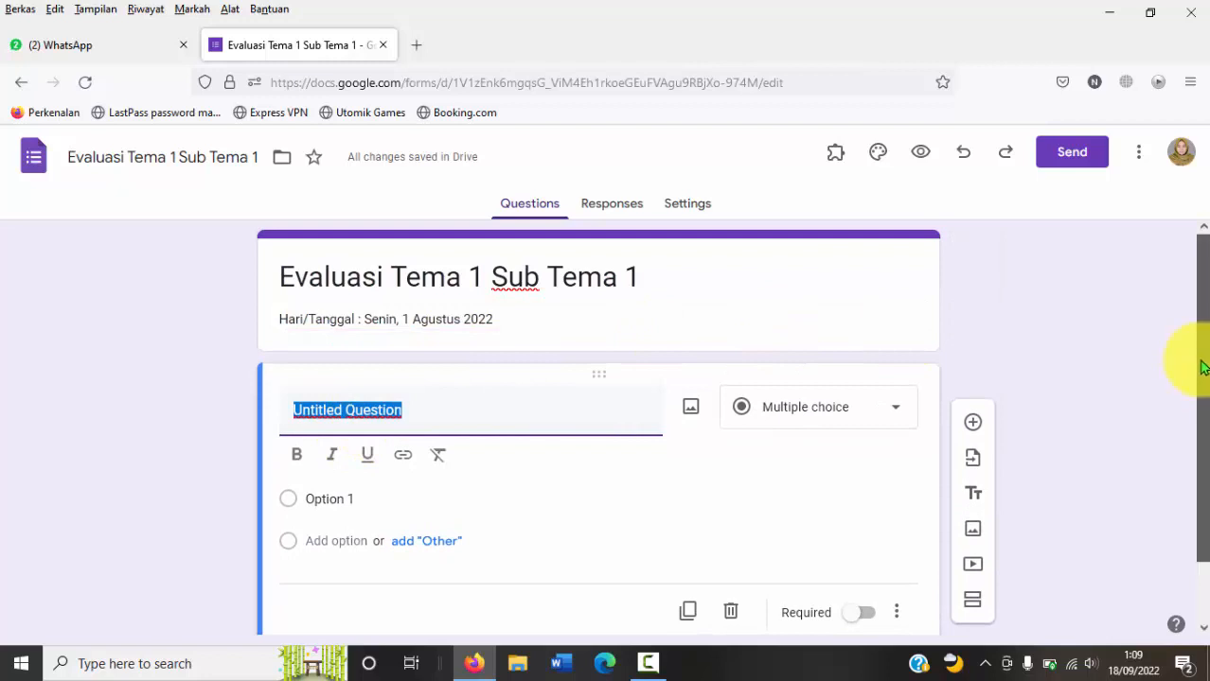
drag(1197, 359, 1196, 462)
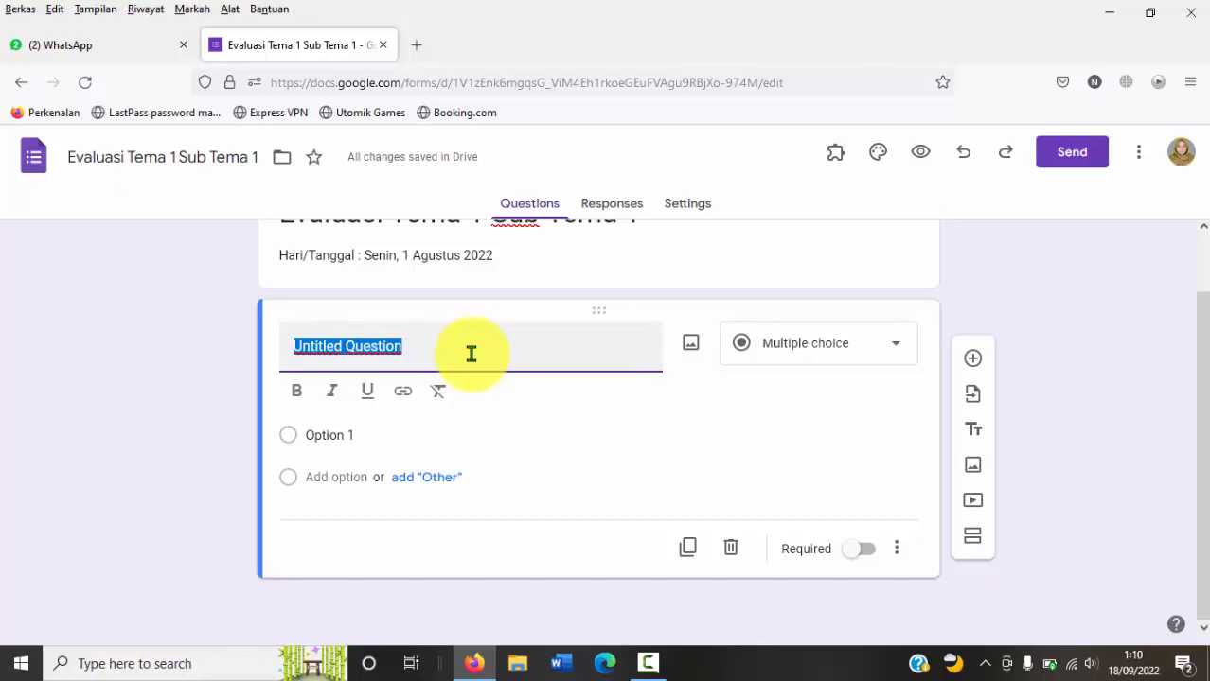
click(897, 345)
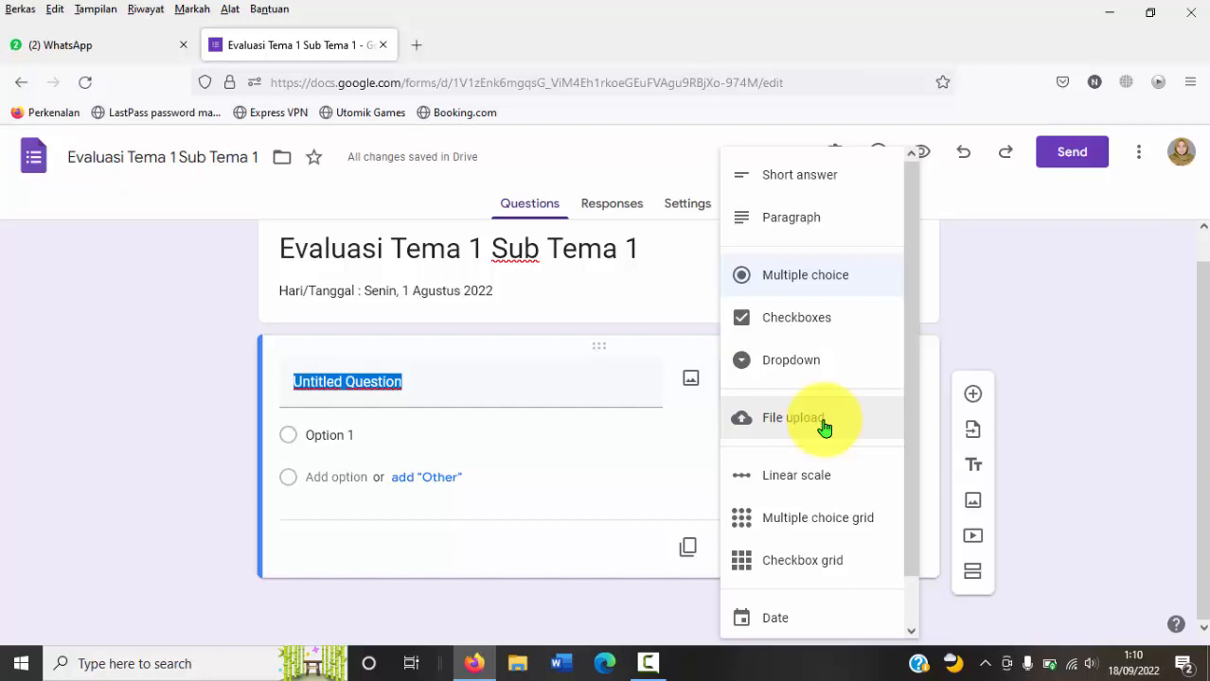
click(535, 388)
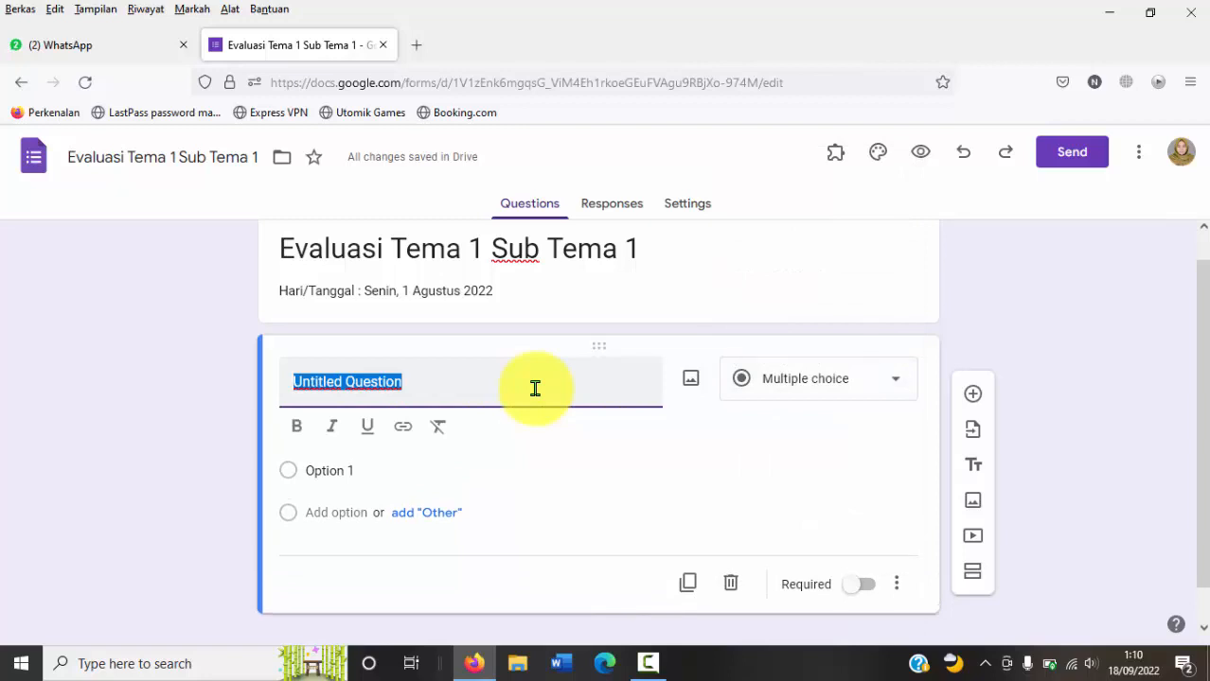
text(Org)
text(gerak hewan )
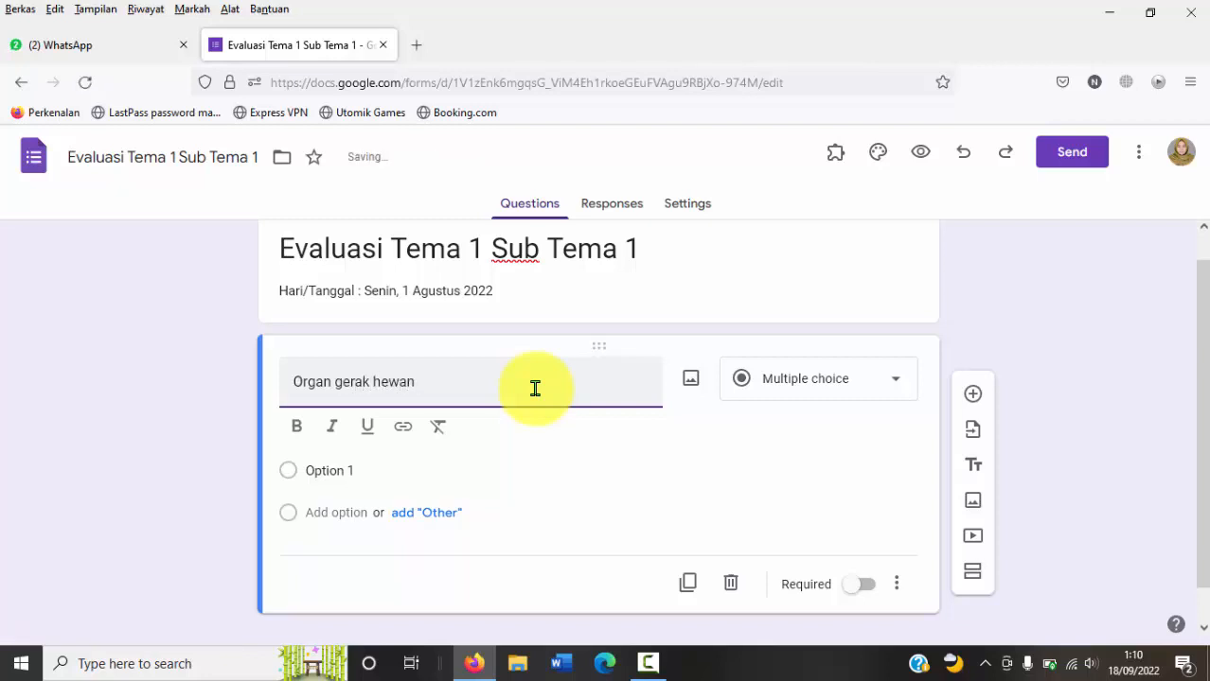
text(burun)
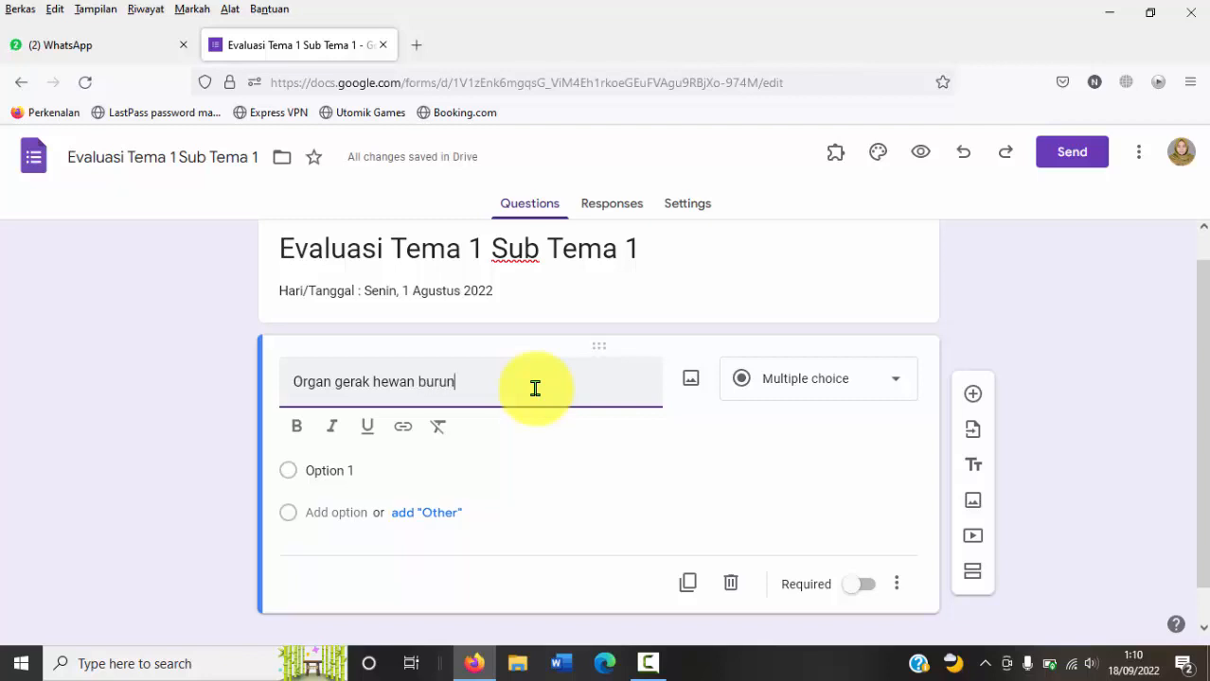
text(g adalah)
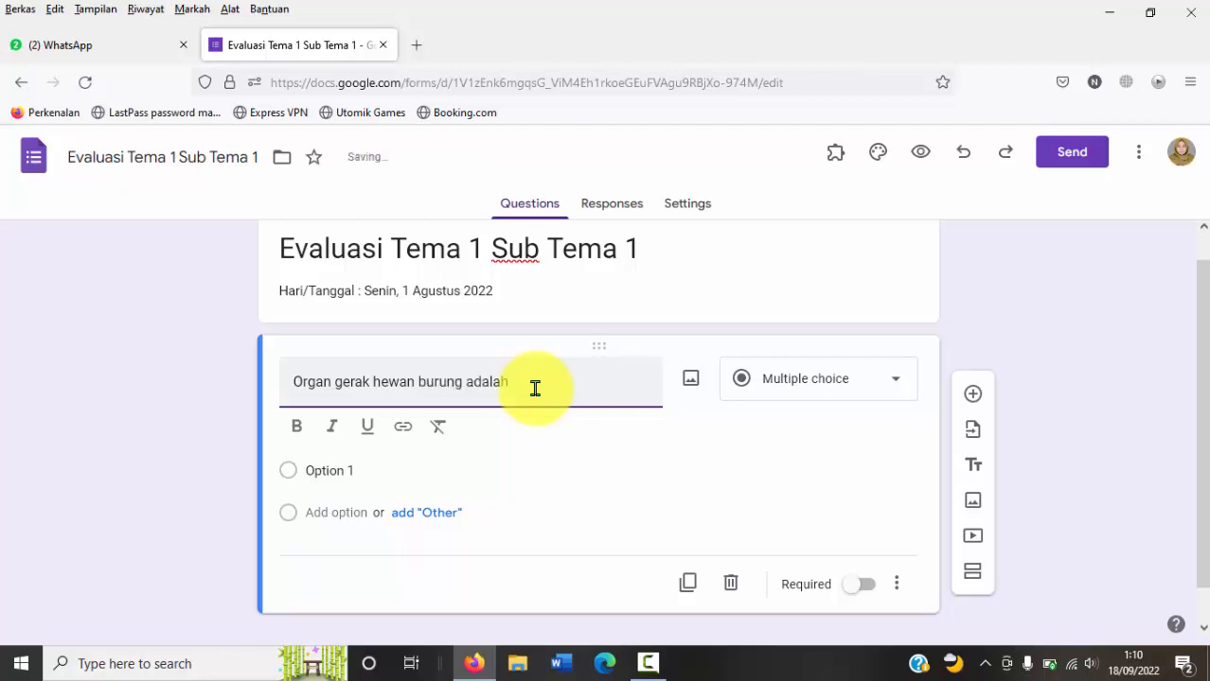
text( . . .)
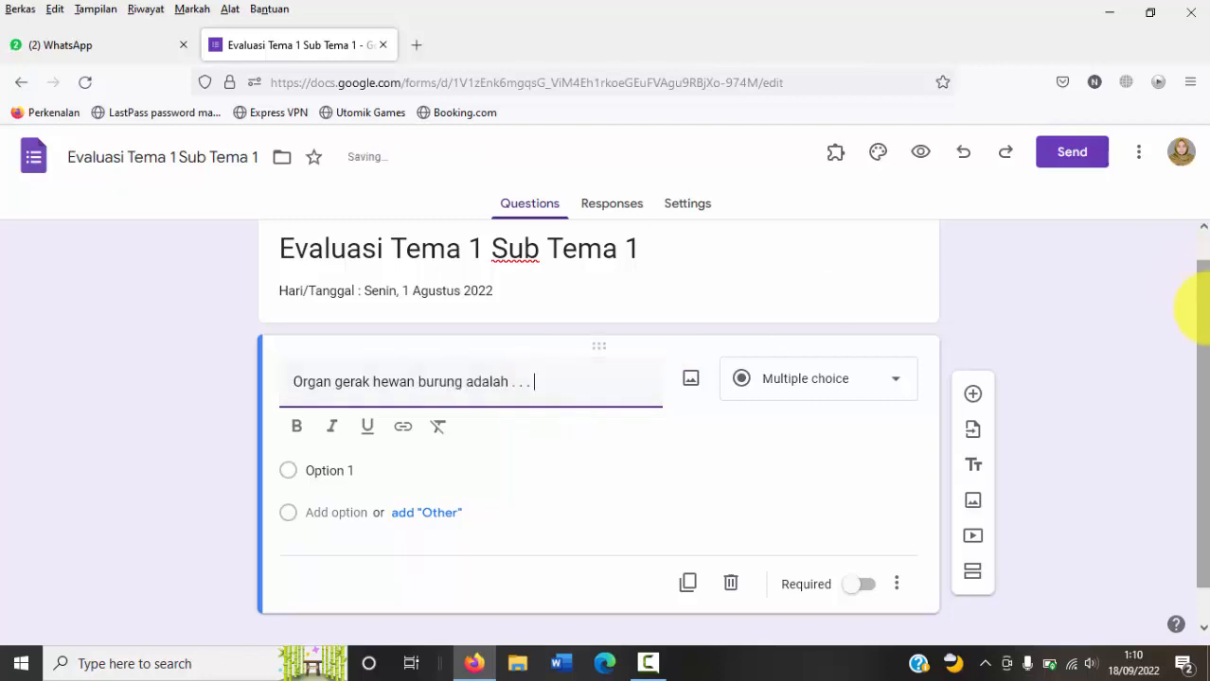
Step: Enter "Sirip" and "Kaki" as the first two answer options of the bird question
scroll(1188, 312, down, 1)
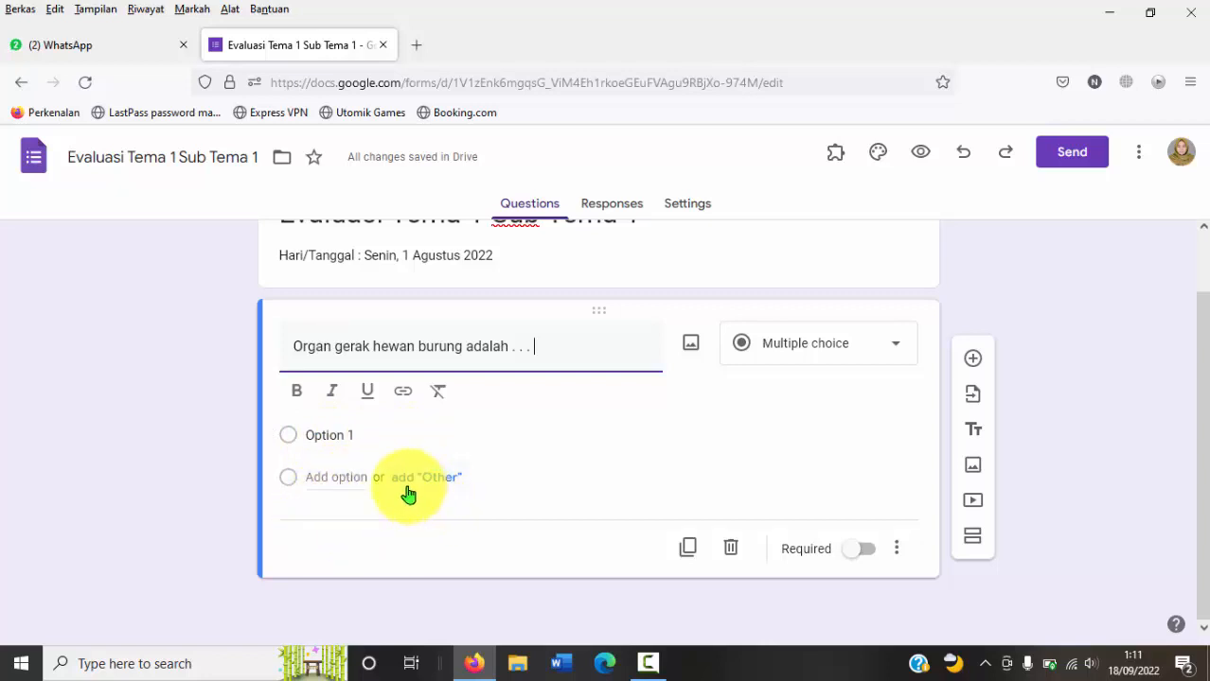
click(344, 436)
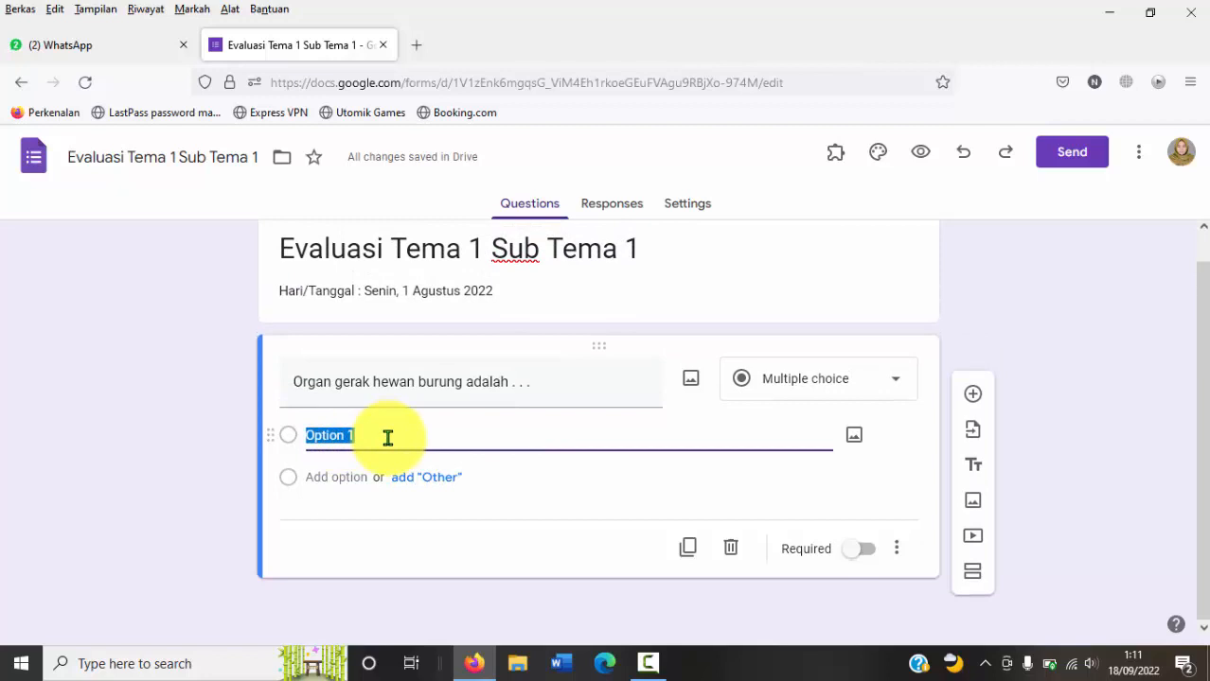
text(Sirip)
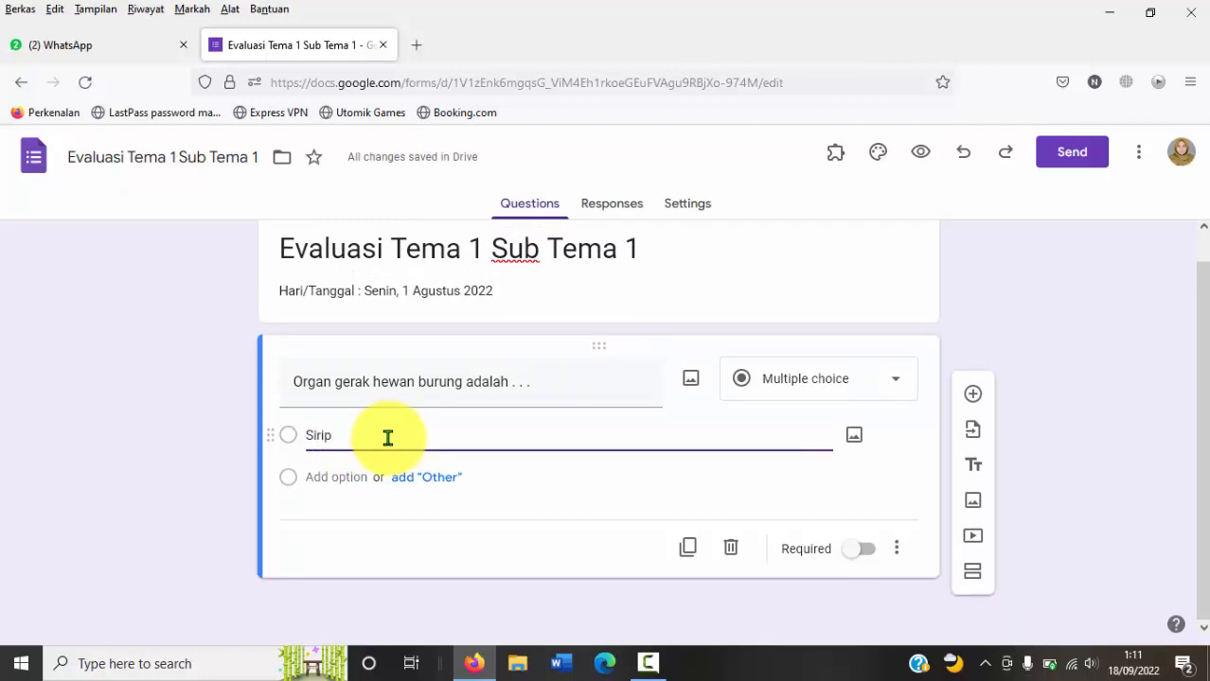
click(332, 481)
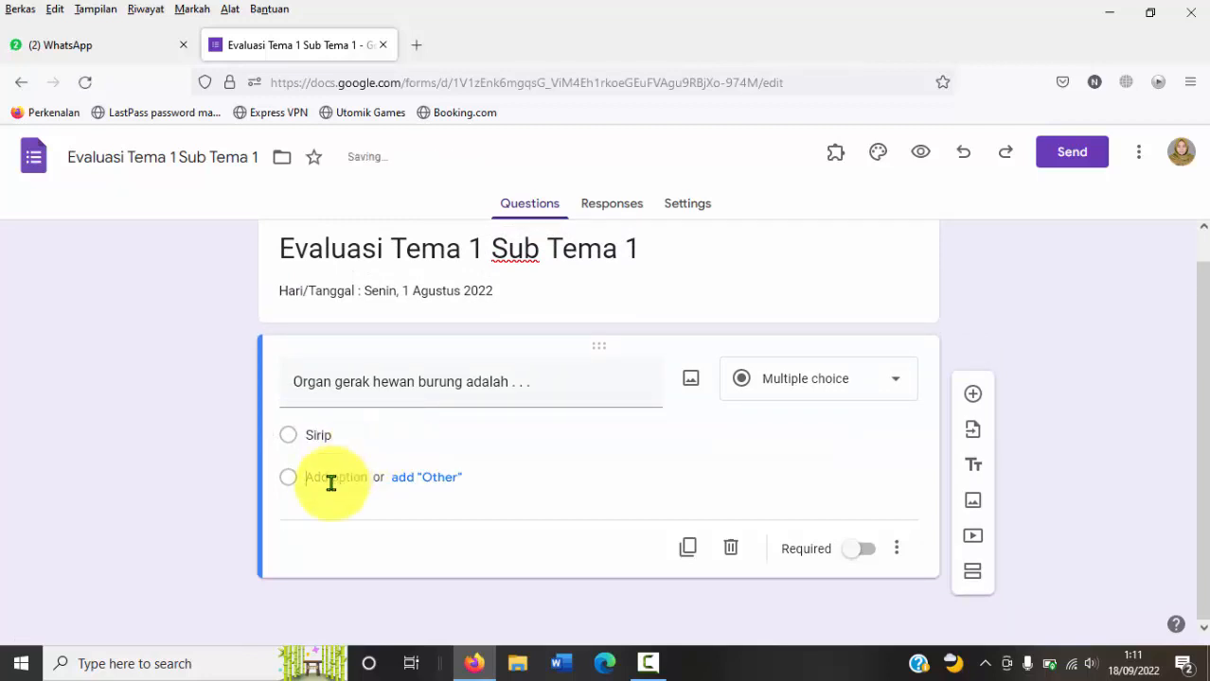
text(Kak)
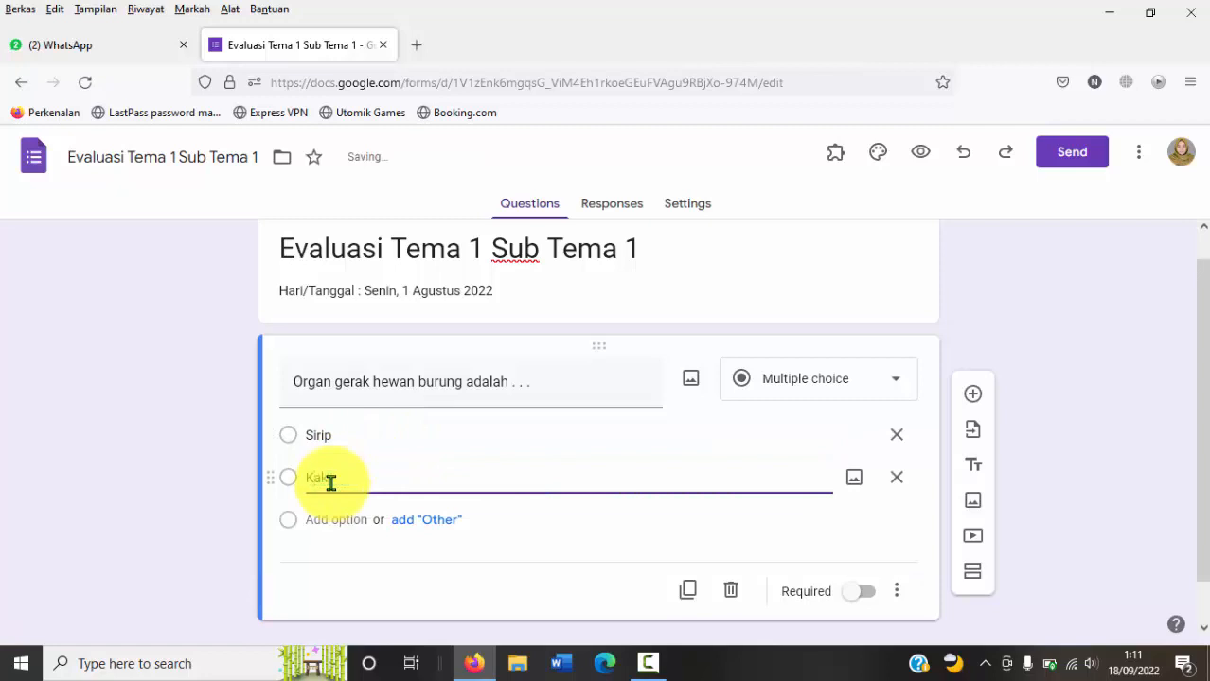
text(i)
Step: Add "Sayap dan kaki" and "Ekor" as the third and fourth answer options of the bird question
click(333, 519)
text(S)
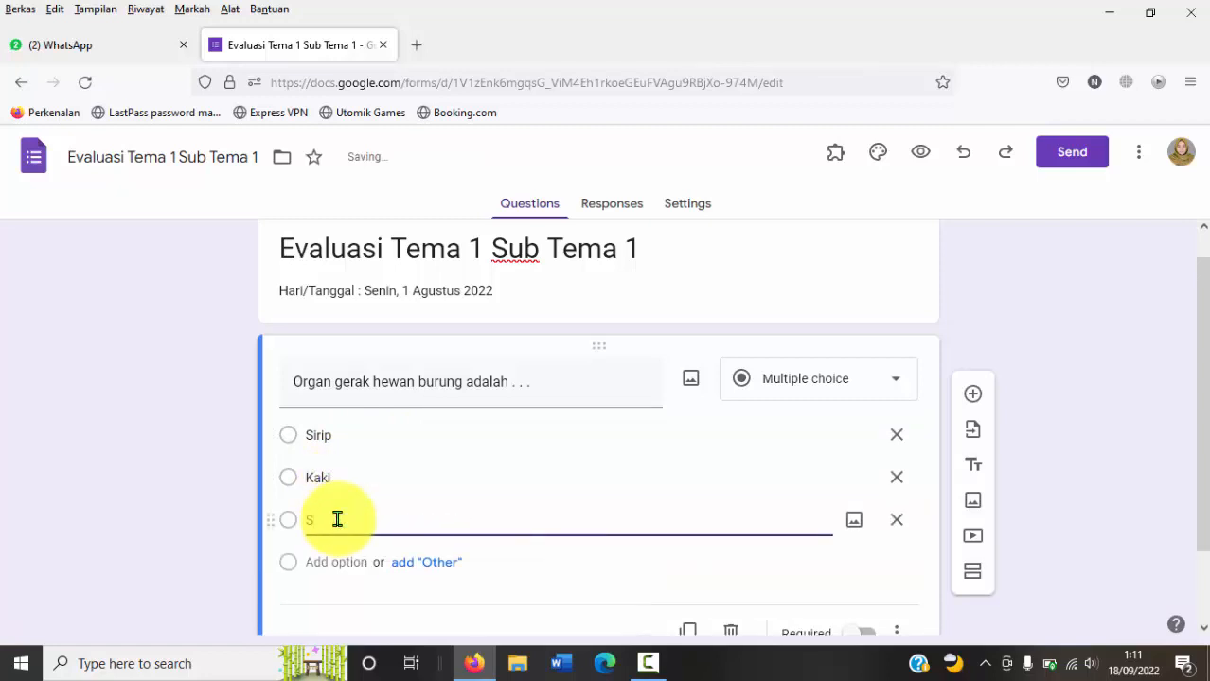
text(ayanp dan)
click(336, 521)
key(BackSpace)
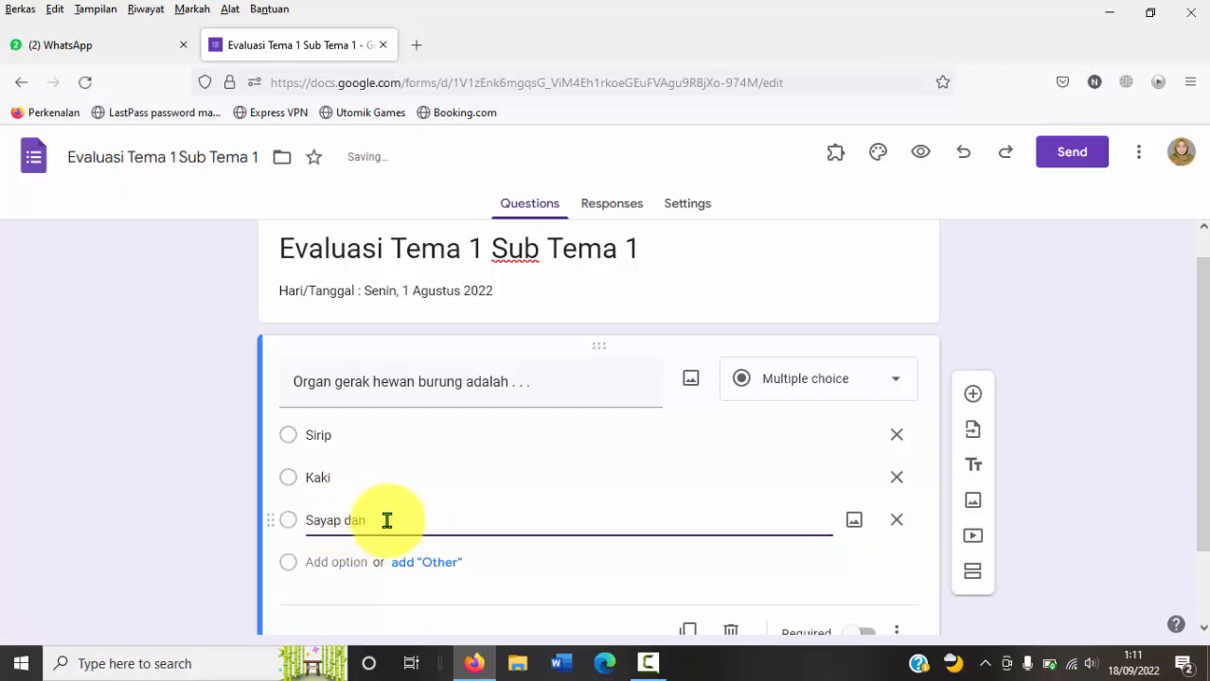
text(kaki)
click(341, 560)
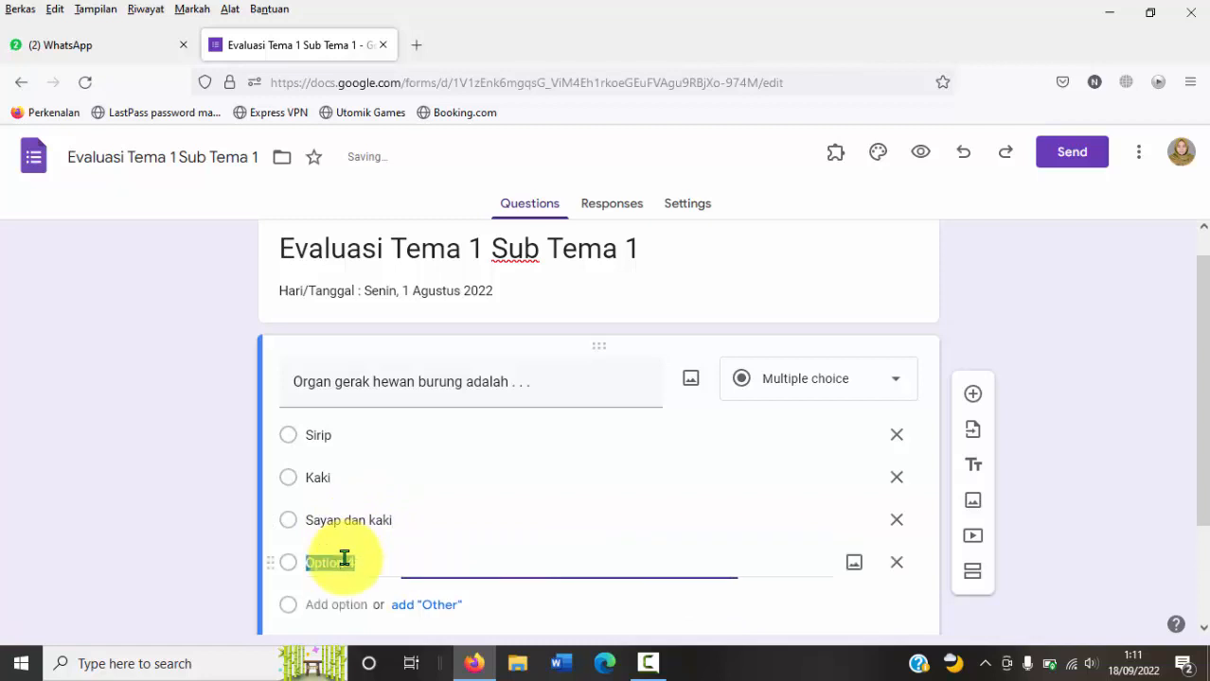
text(Ekor)
Step: Insert the image file "burung 1.jpg" from the Downloads folder into the bird question
drag(1200, 379, 1201, 441)
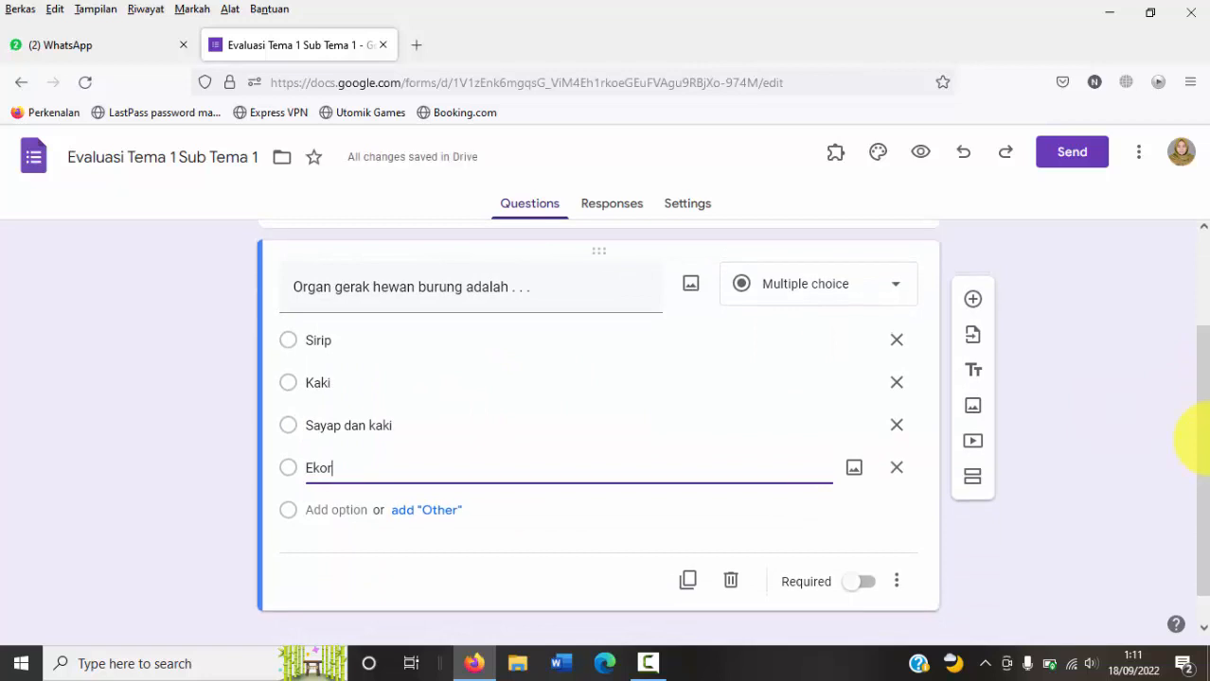
click(691, 289)
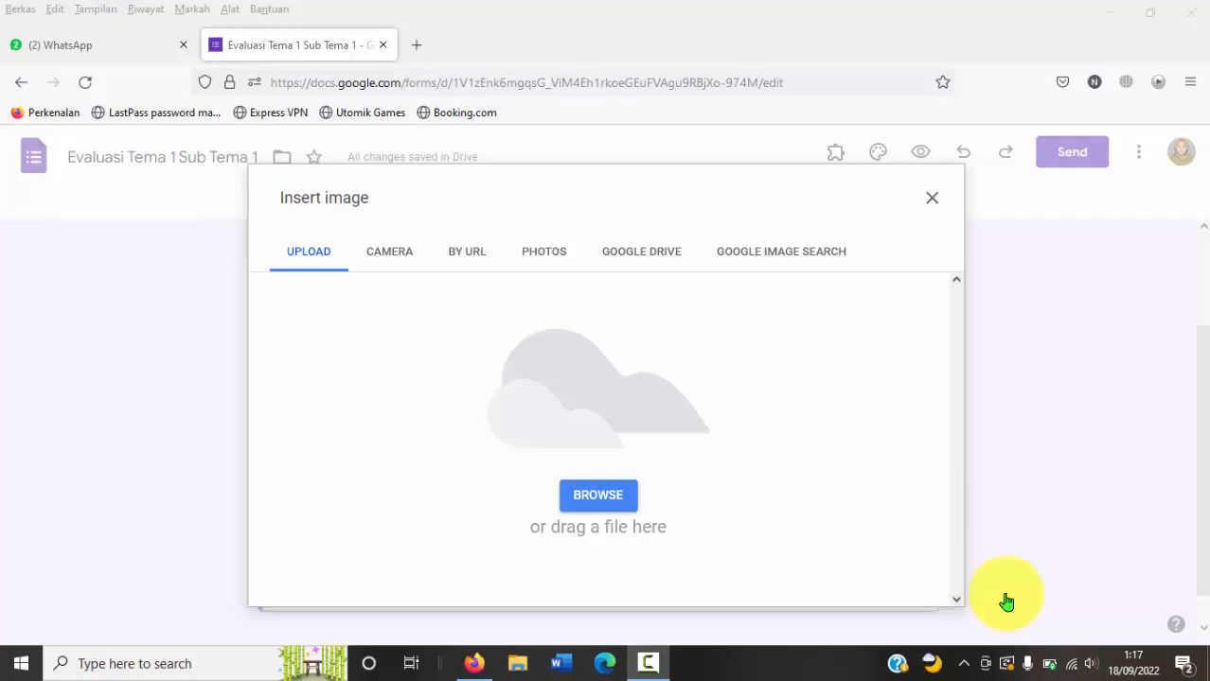
click(591, 501)
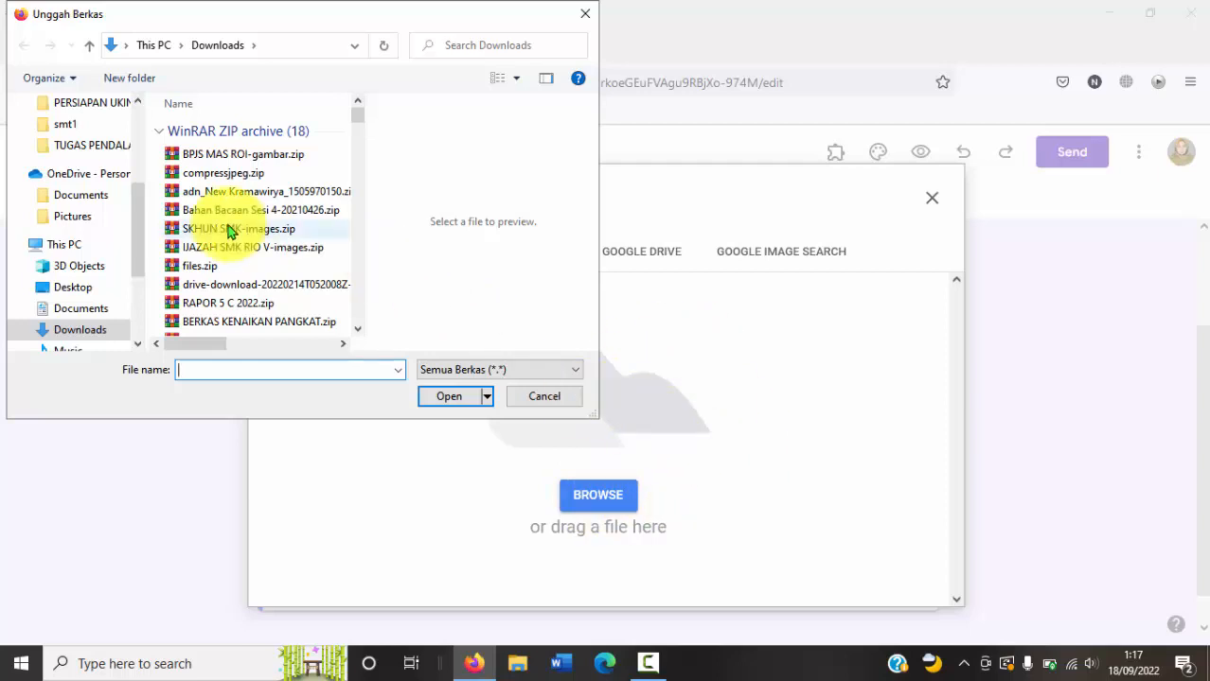
drag(140, 237, 138, 151)
click(89, 161)
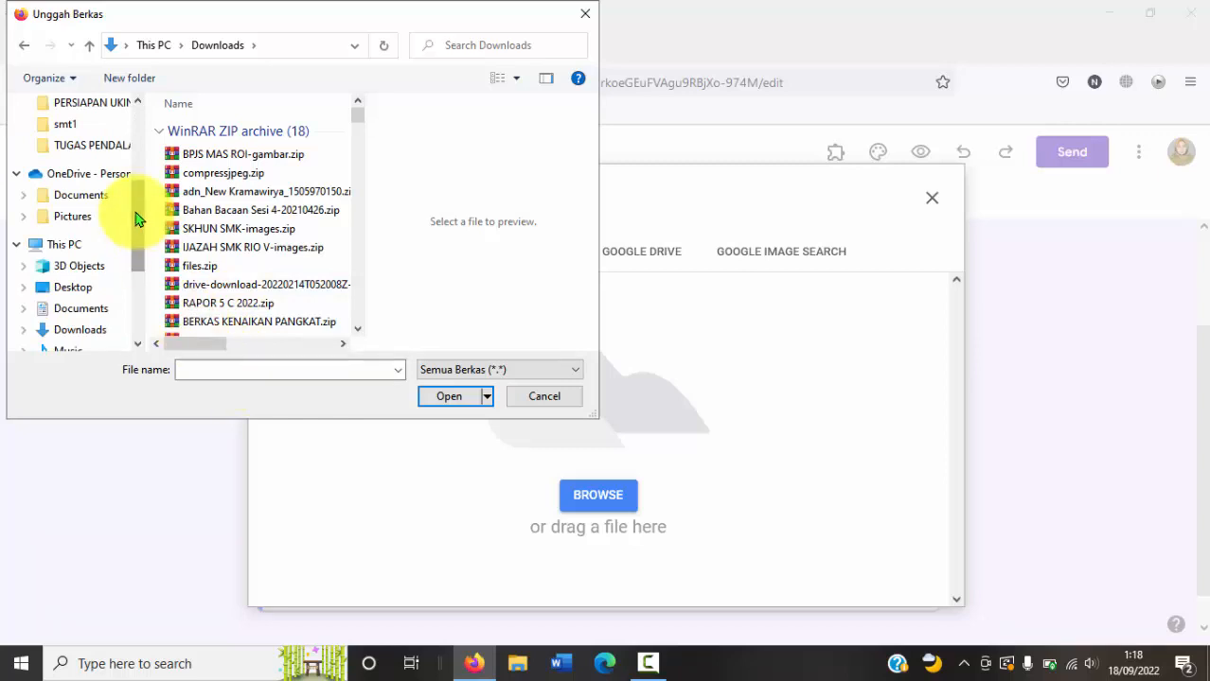
drag(136, 219, 135, 154)
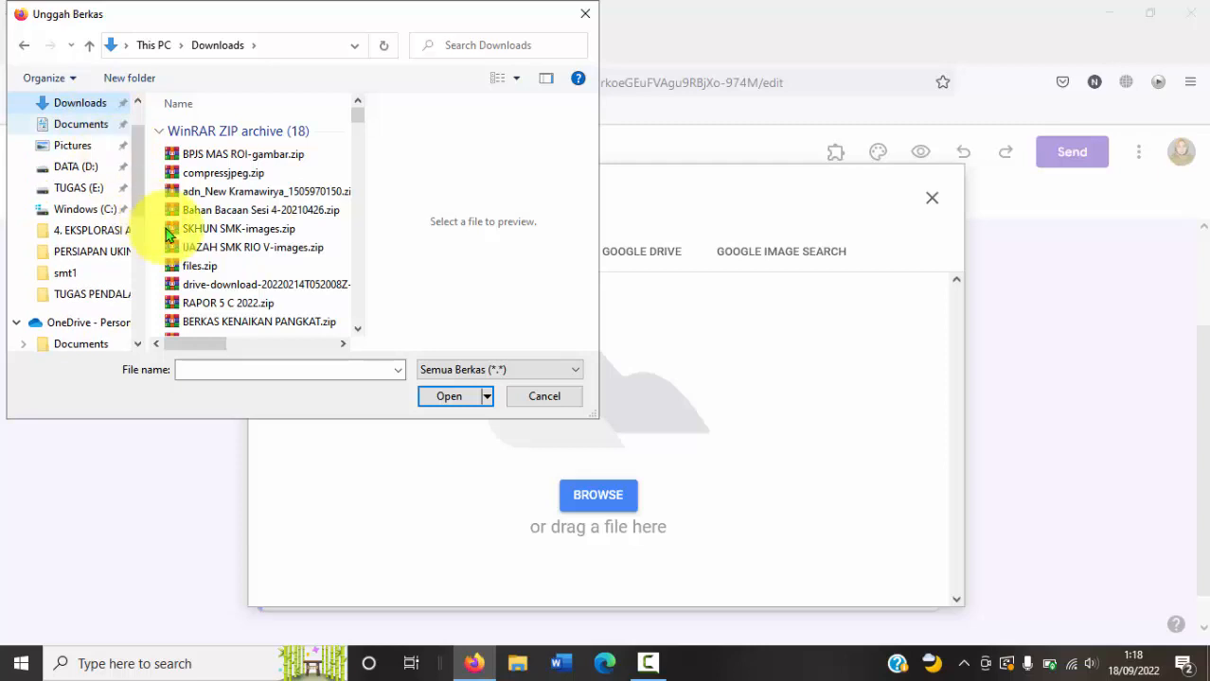
click(230, 370)
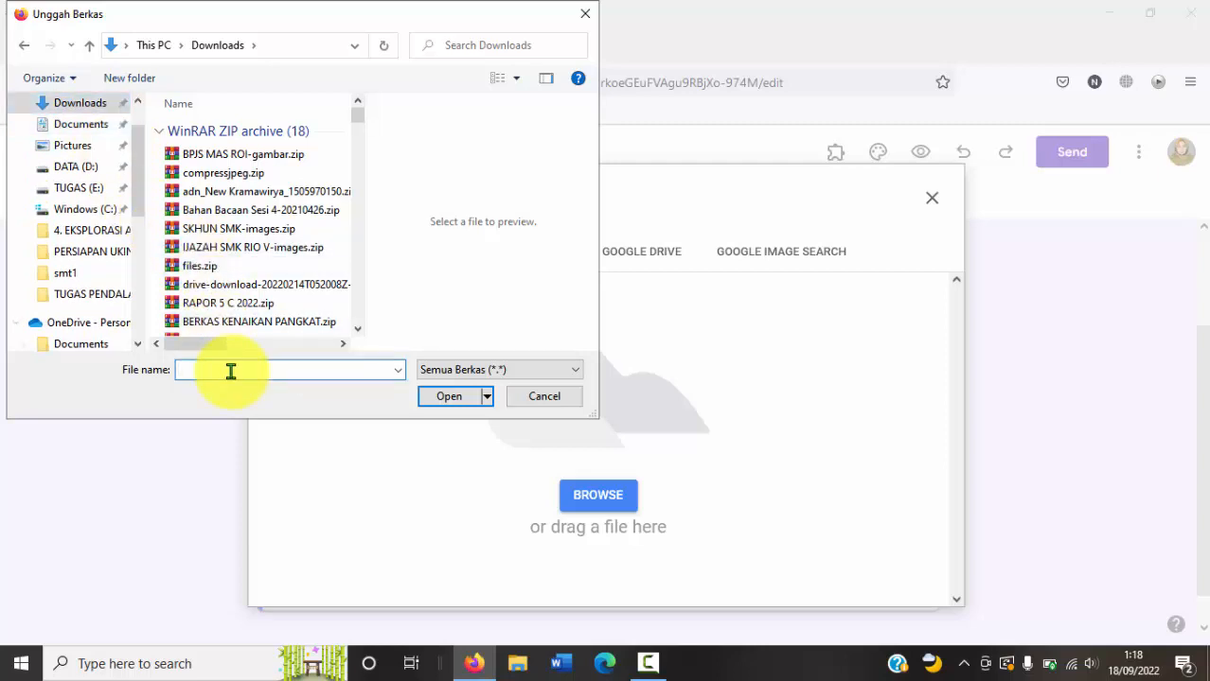
text(buru)
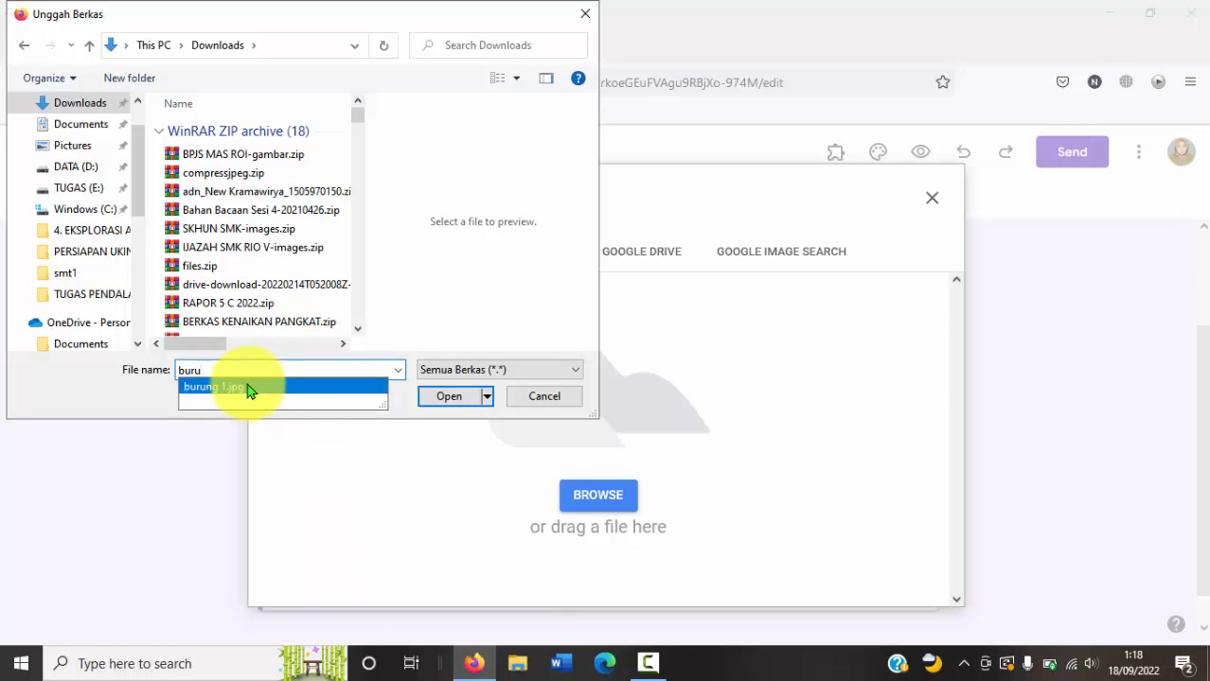
click(446, 398)
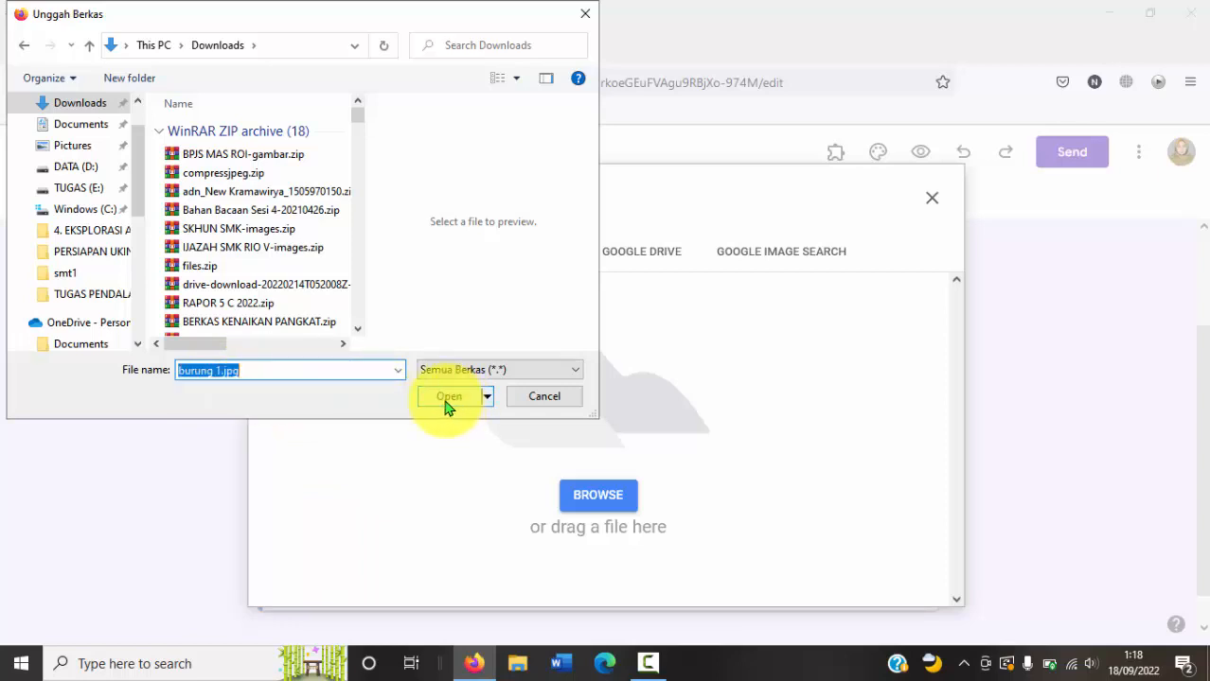
click(445, 400)
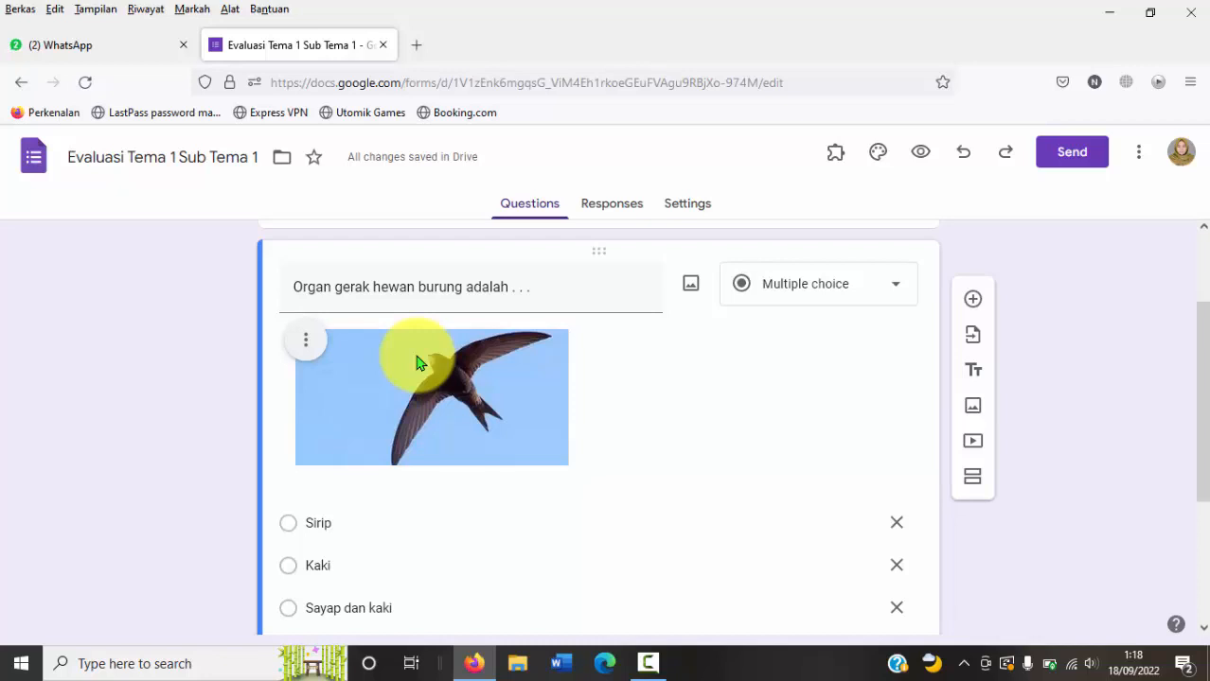
click(304, 346)
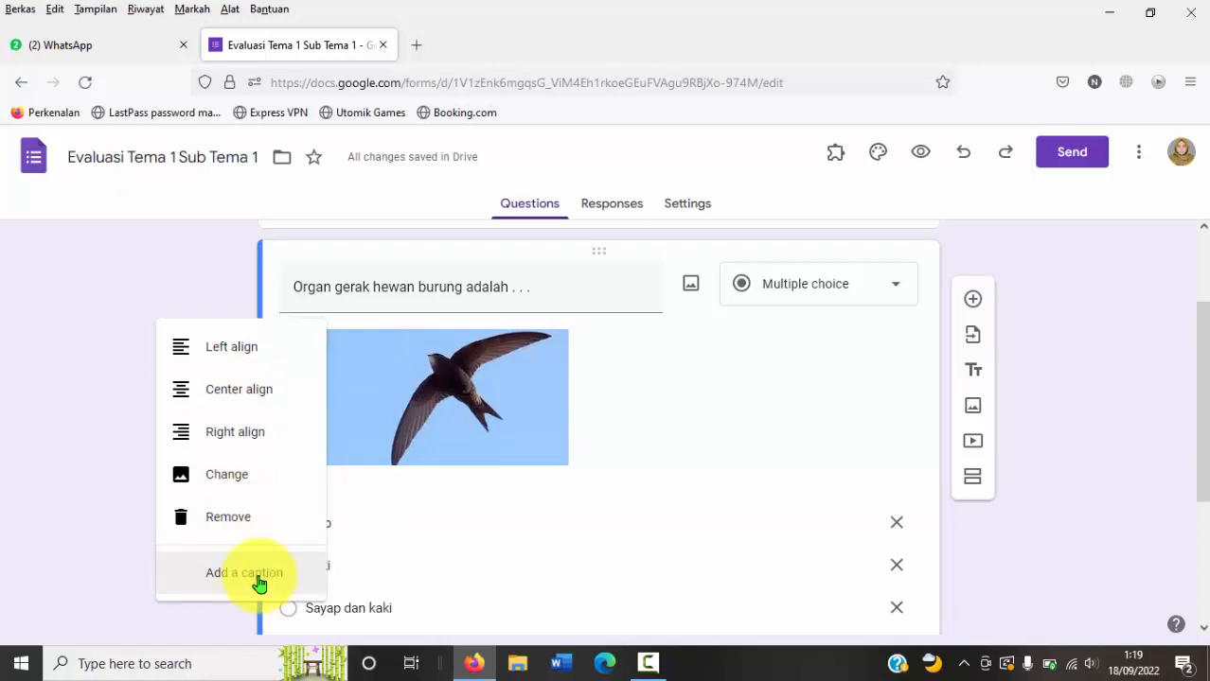
click(104, 356)
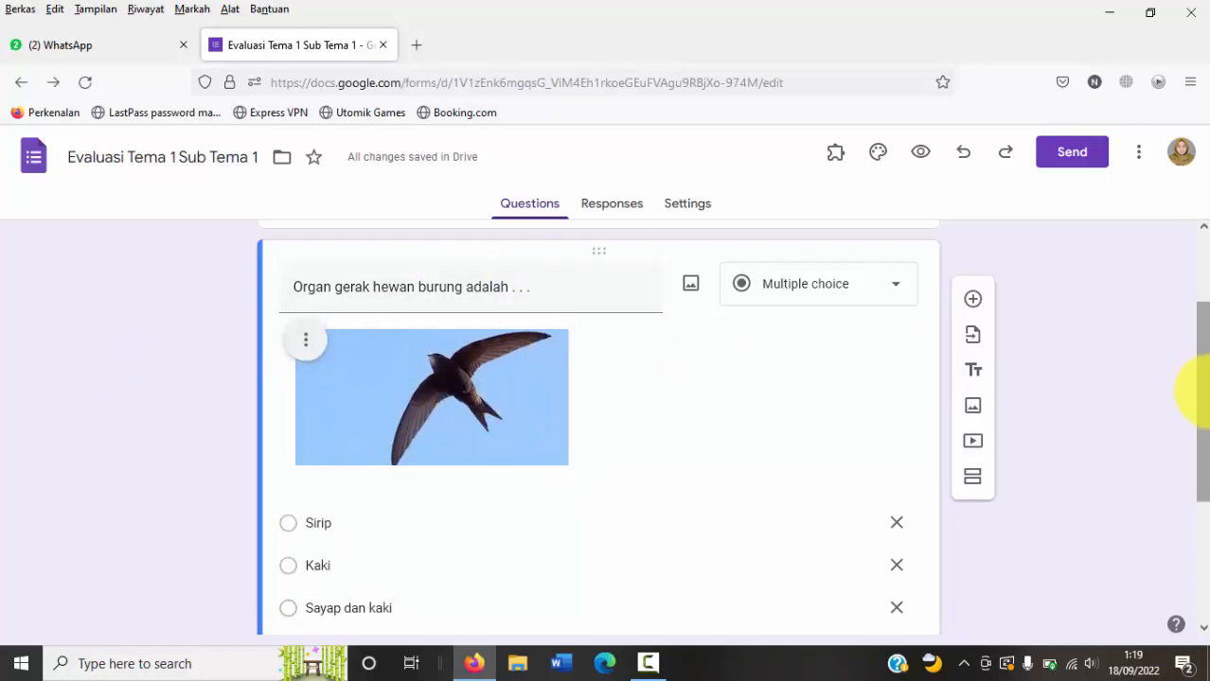
Step: Add a second question below the bird question and set its type to Short answer
drag(1200, 393, 1200, 544)
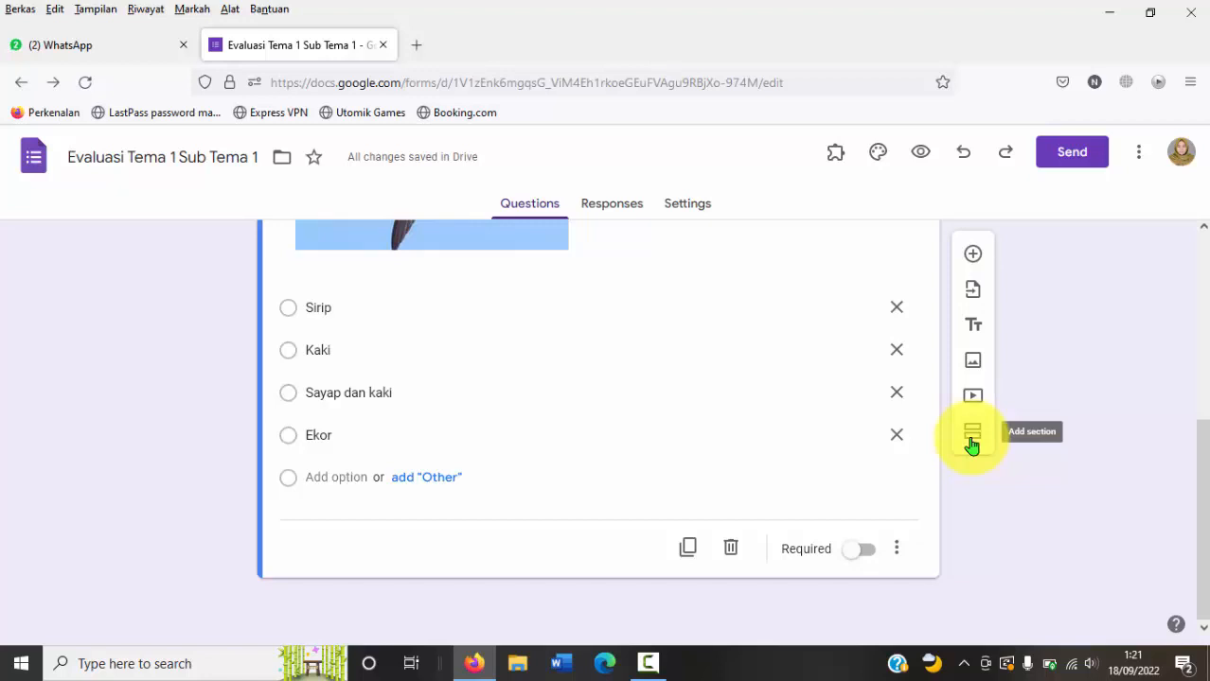
click(973, 255)
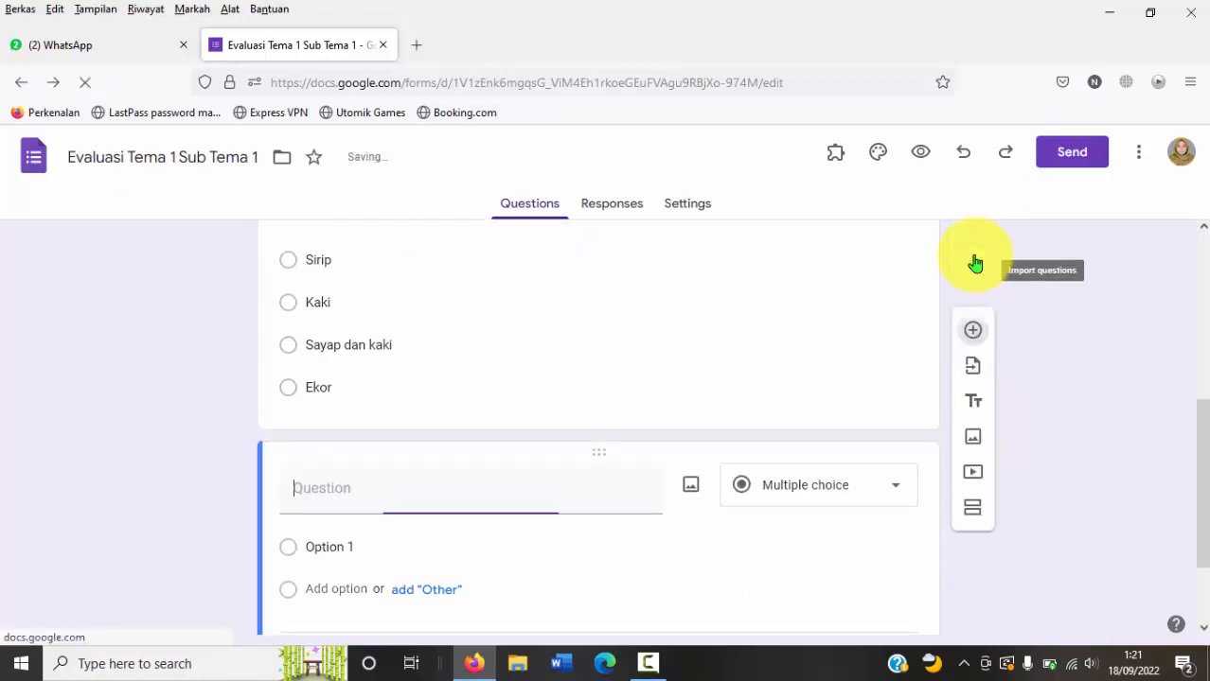
drag(1205, 445, 1205, 539)
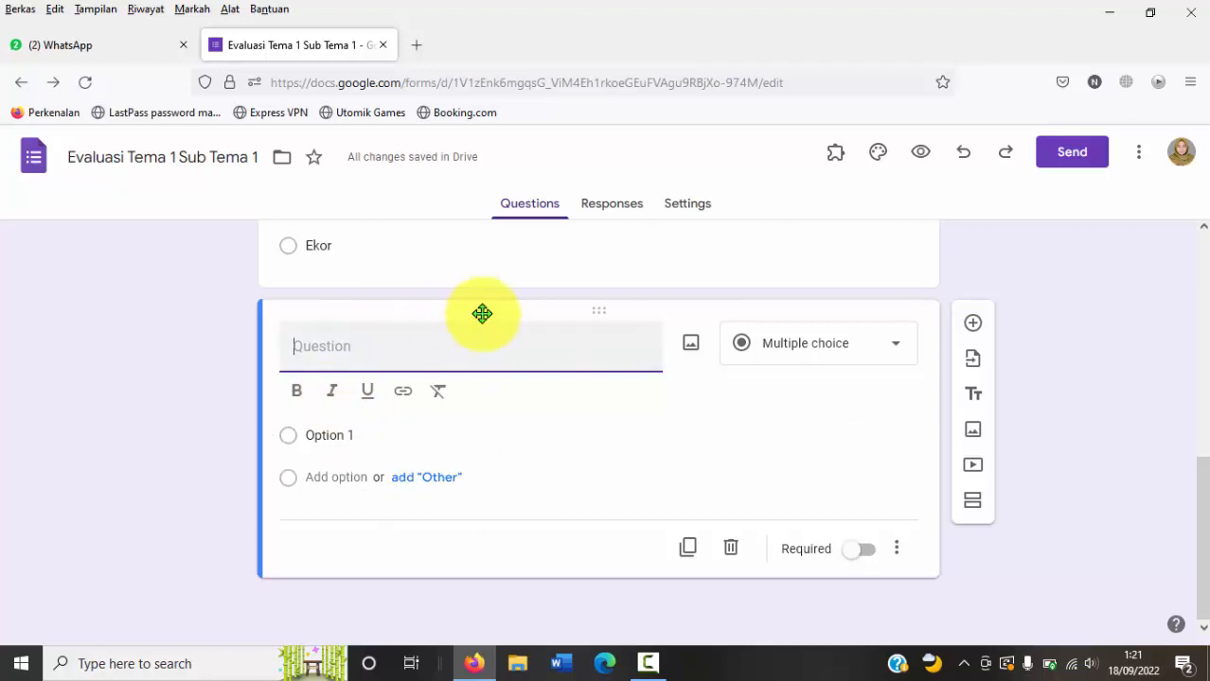
click(854, 347)
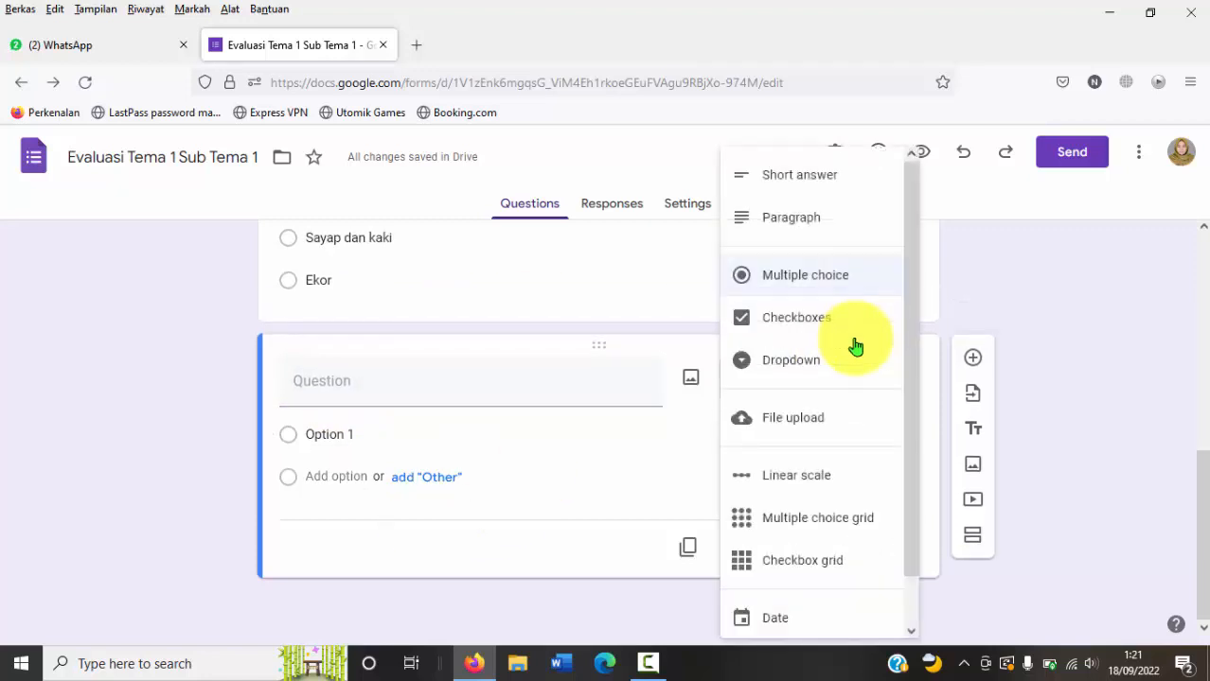
click(821, 185)
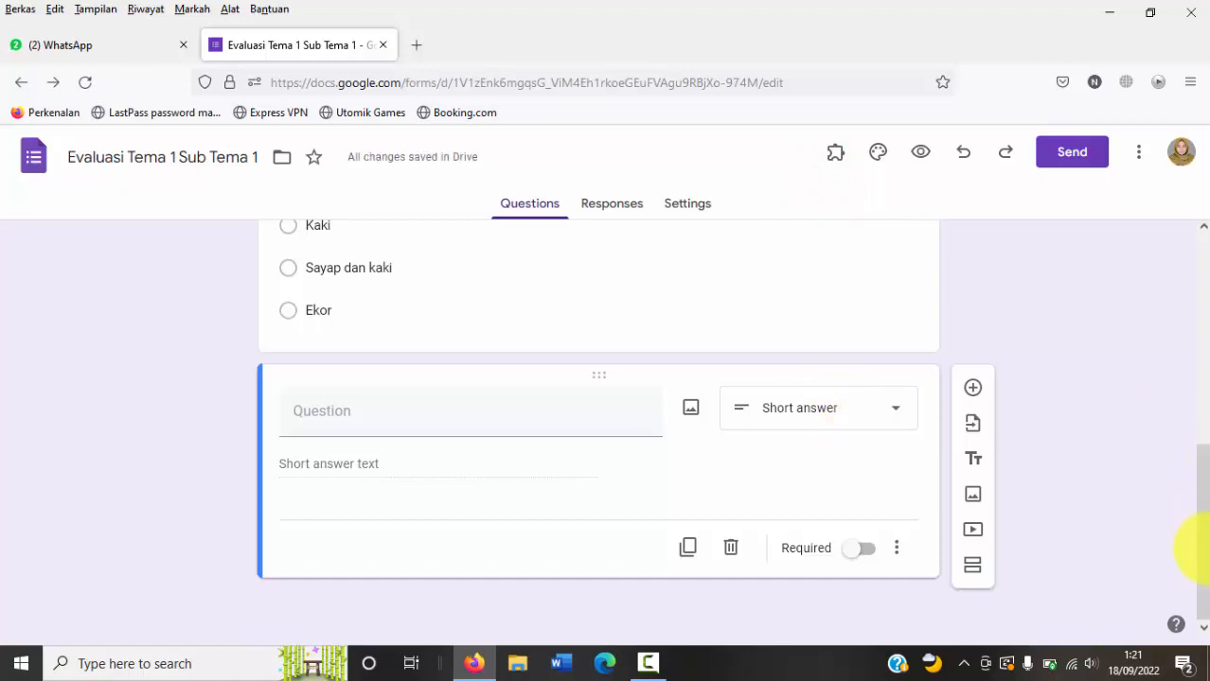
Step: Set the short-answer question's text to "Sirip merupakan alat gerak dari hewan . . ."
click(414, 413)
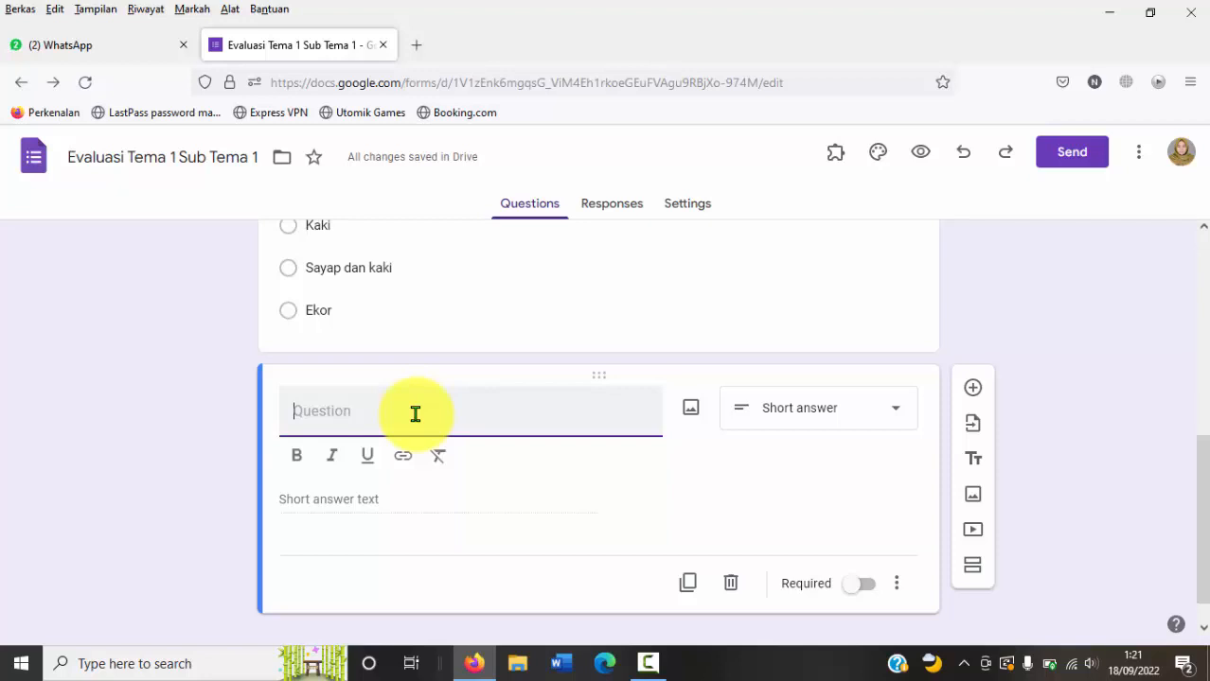
text(Sirip merupa)
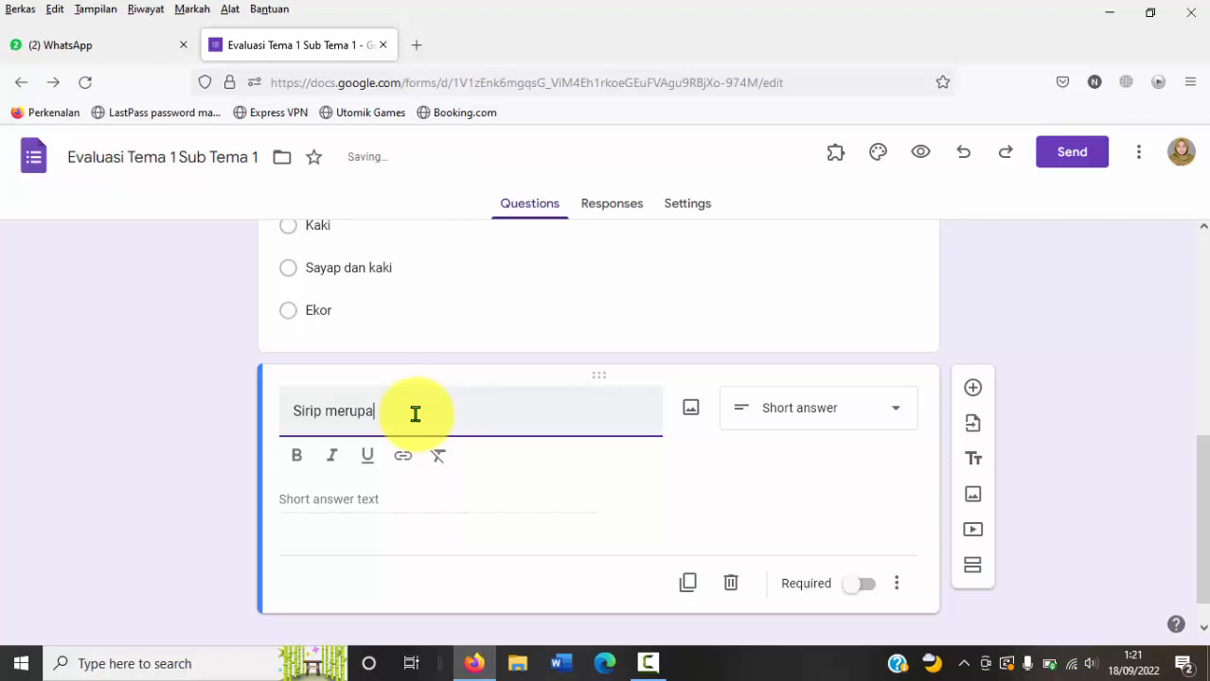
text(kan alat gerak dari hewan . . .)
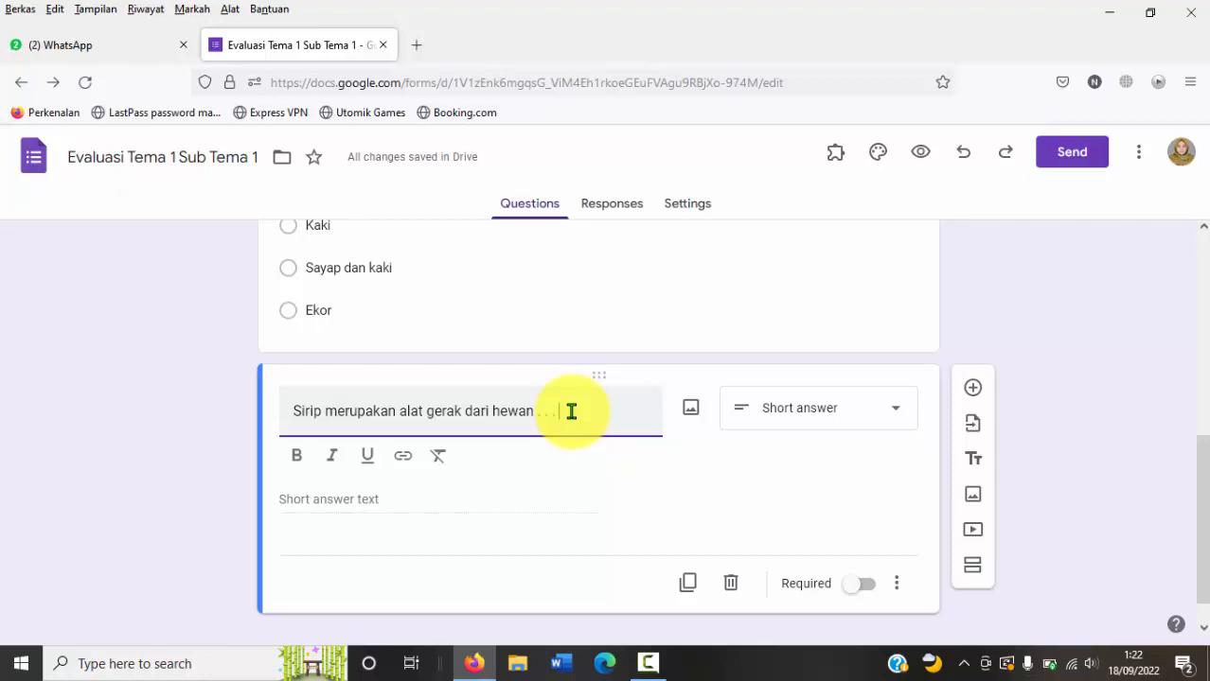
Step: Add a third question after the short-answer one and set its type to Checkboxes
drag(1203, 513, 1202, 552)
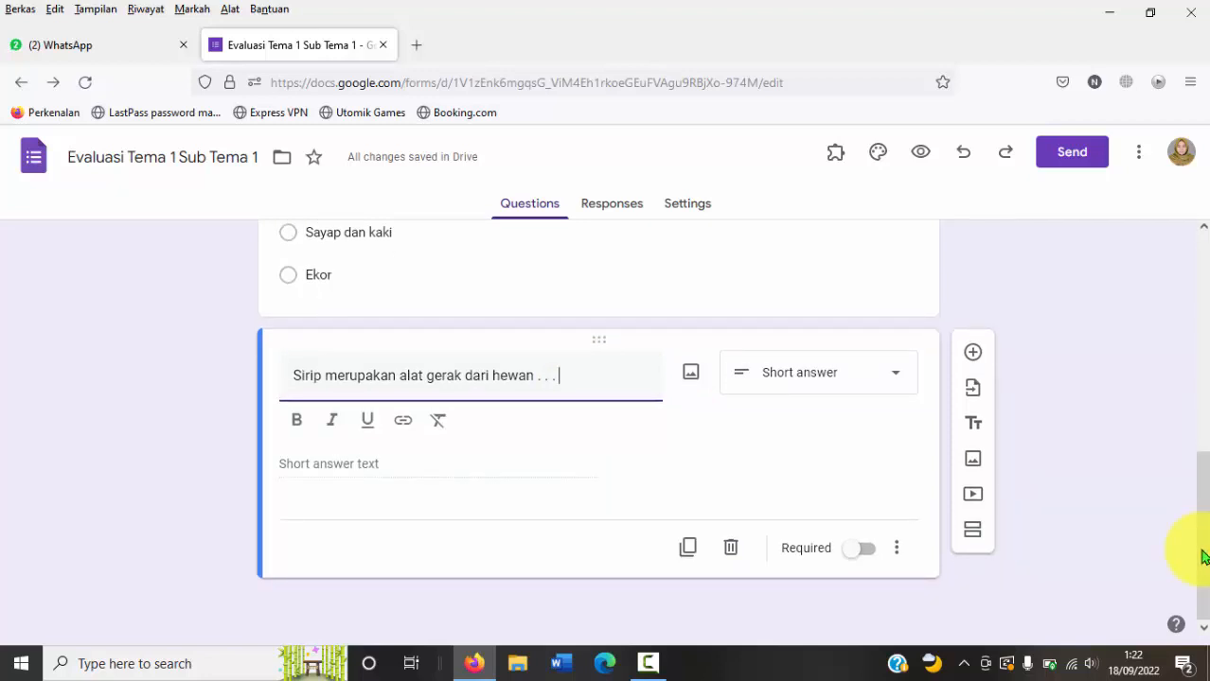
click(972, 352)
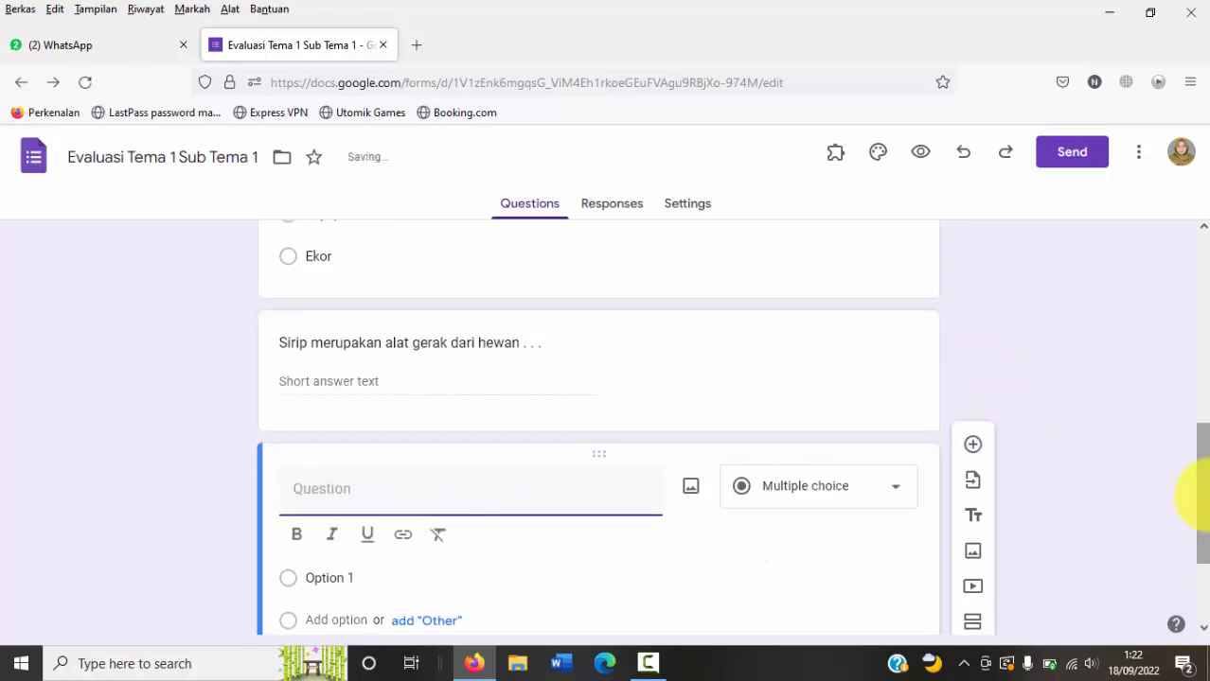
drag(1193, 495, 1191, 584)
click(833, 338)
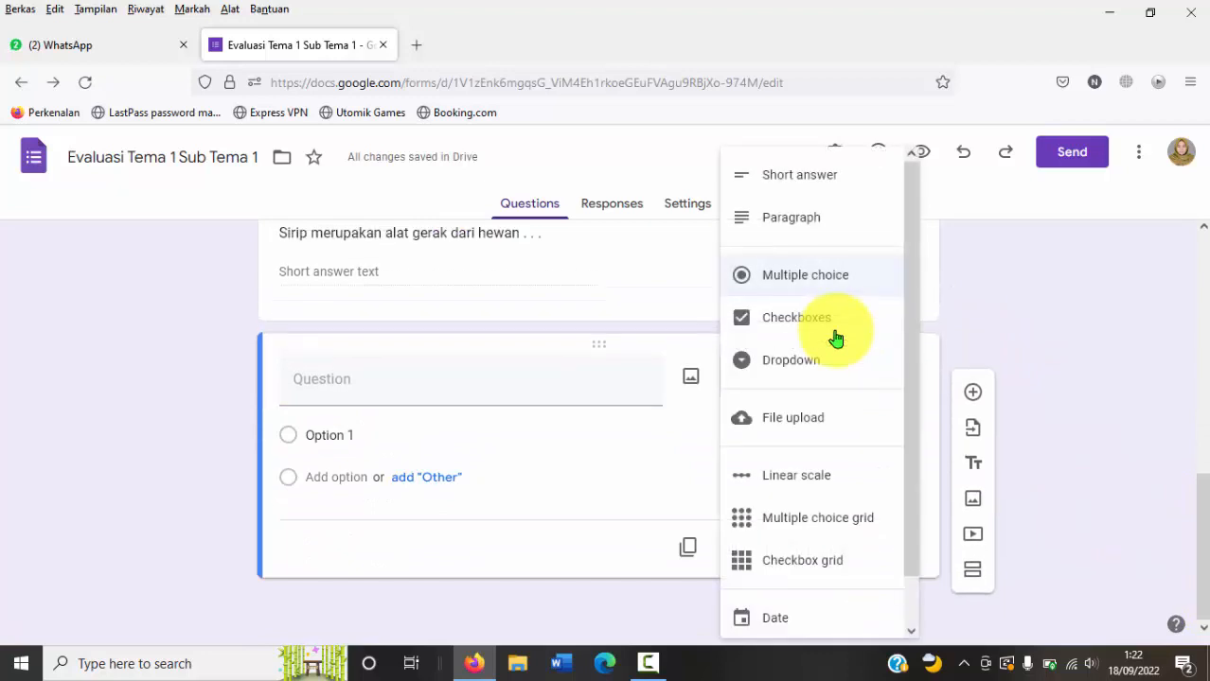
click(814, 319)
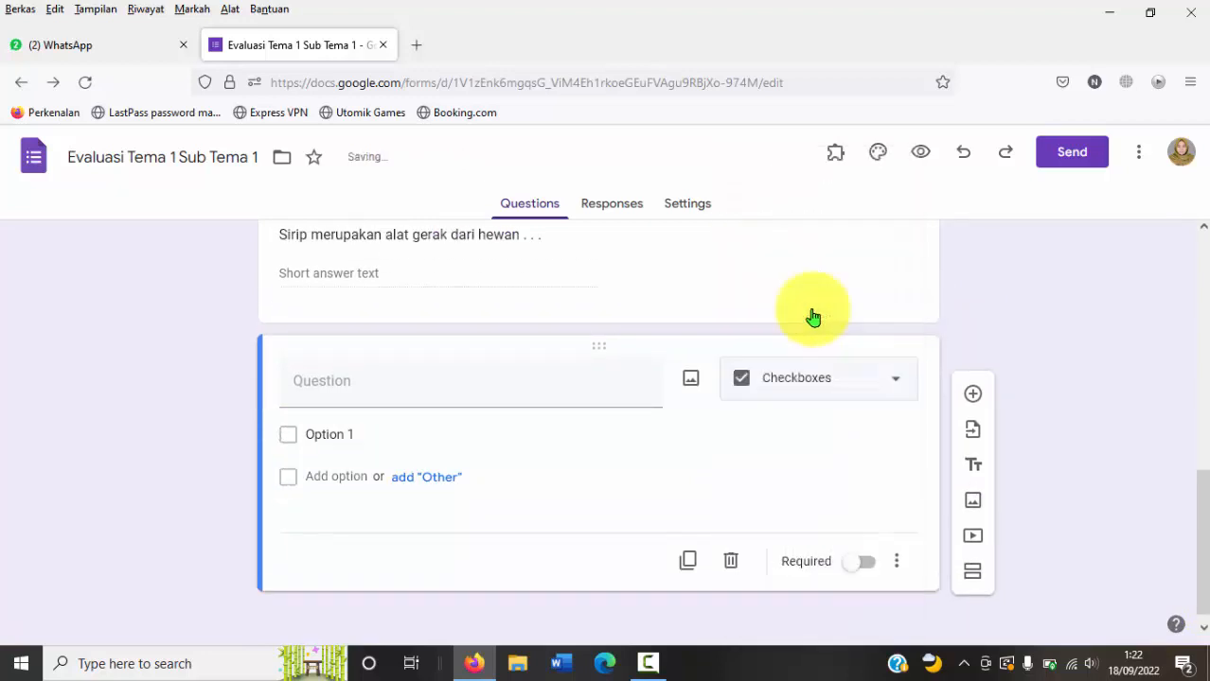
Step: Set the checkbox question's text to "Kaki merupakan alat gerak hewan . . ."
click(385, 380)
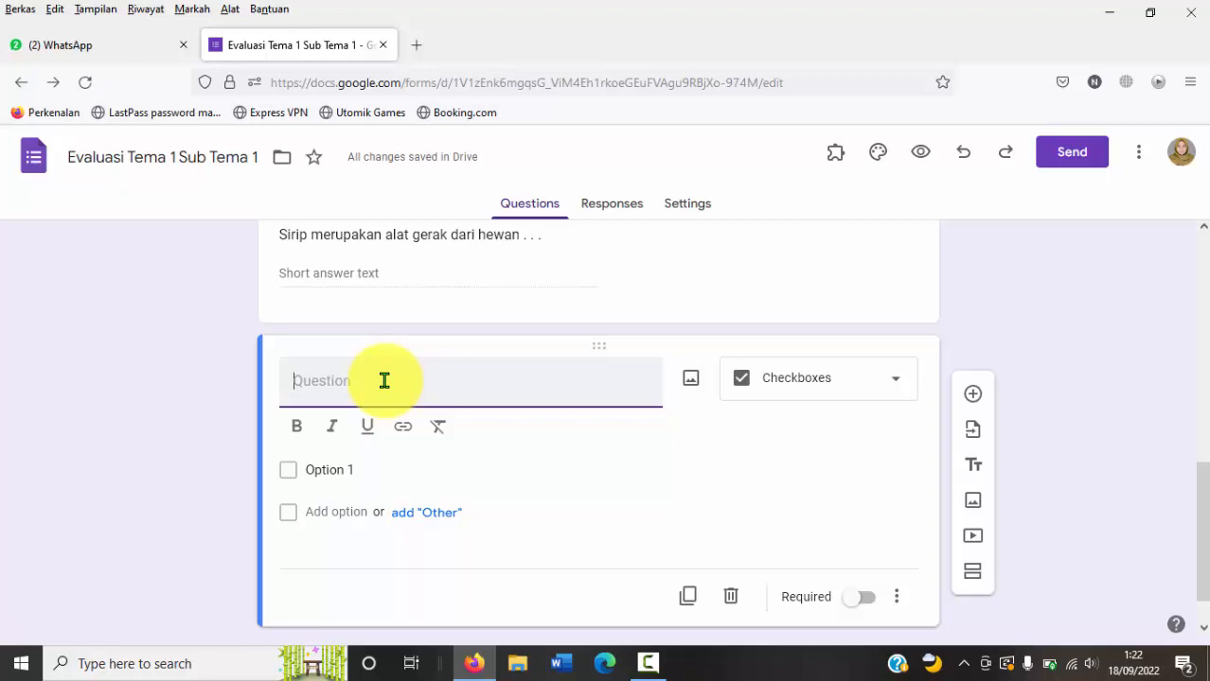
text(Kaki merupakan alat gerak he)
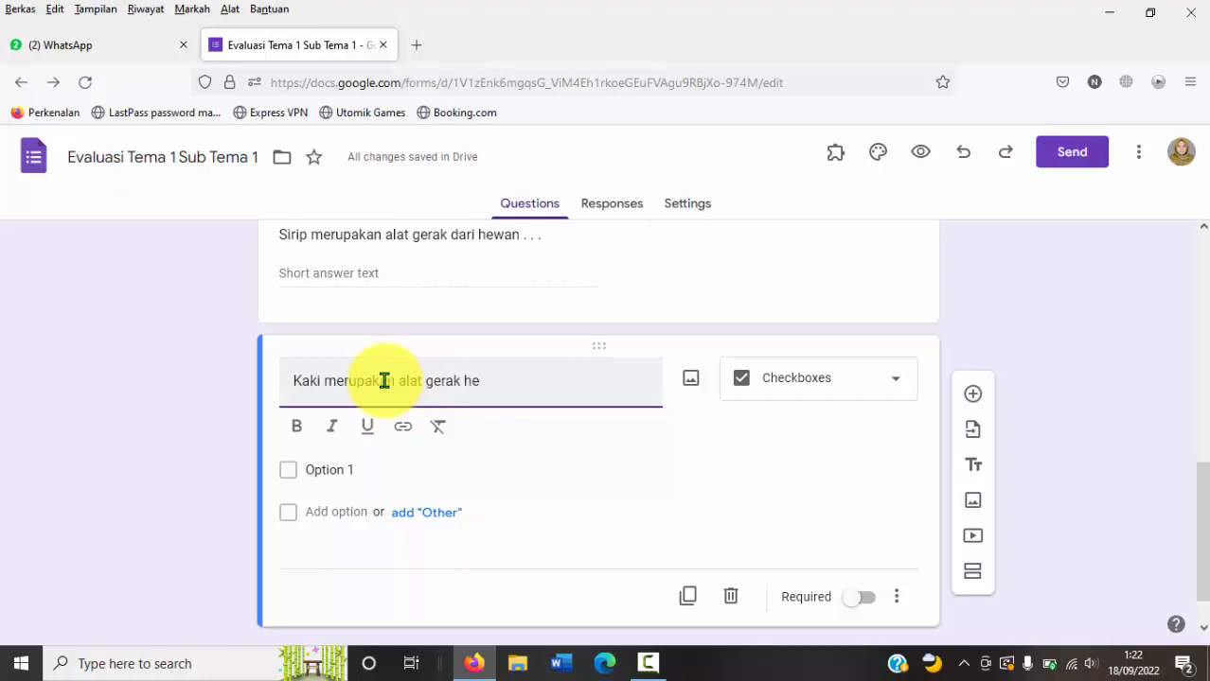
text(wan . . .)
Step: Give the "Kaki merupakan alat gerak hewan . . ." checkbox question the options Kambing, Sapi, Ikan and Katak
click(320, 467)
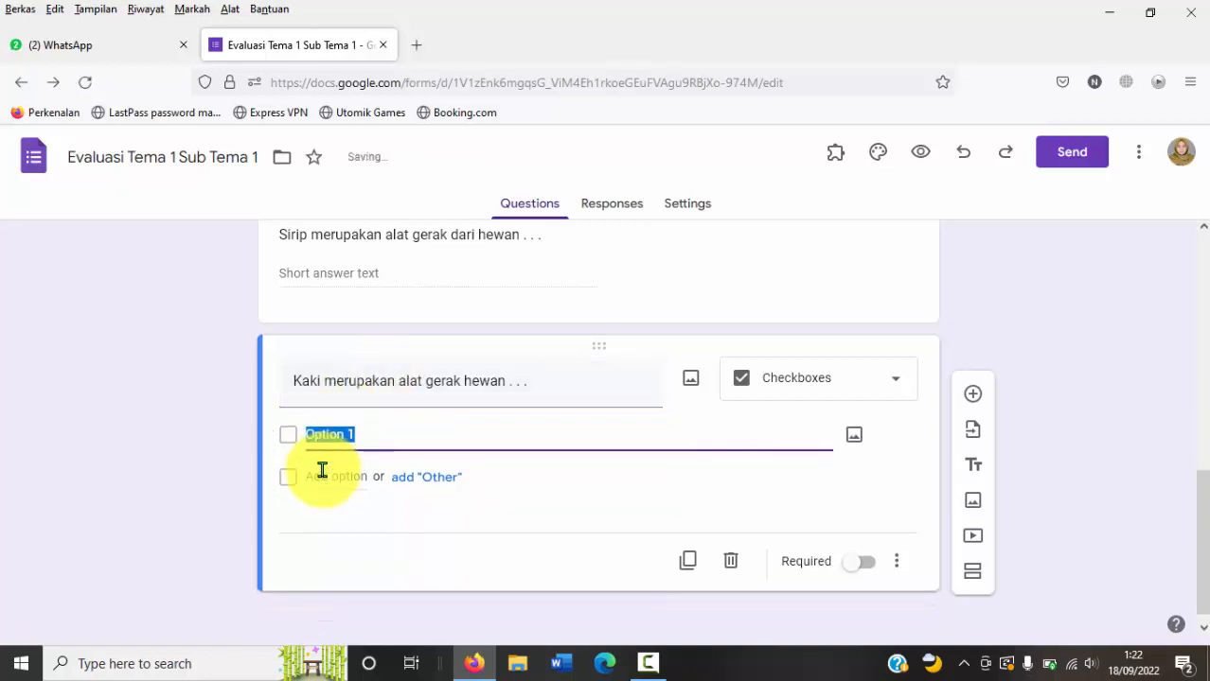
text(Kambin)
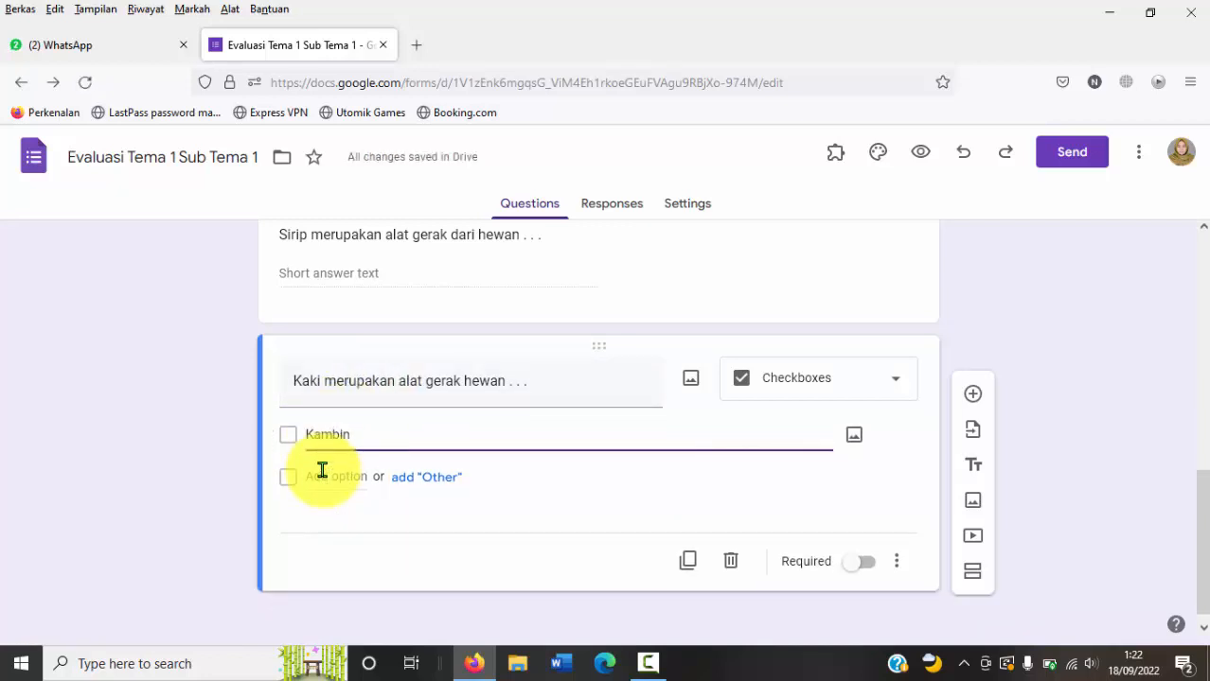
text(g)
click(329, 476)
text(Sa)
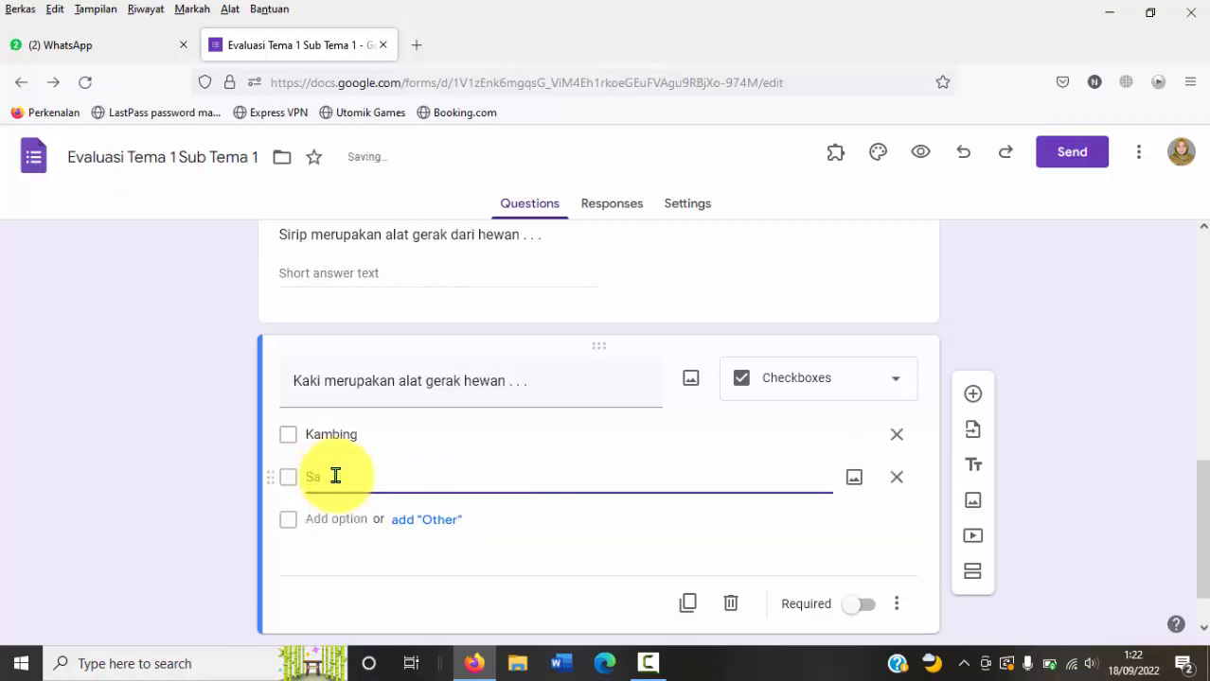
text(pi)
click(336, 519)
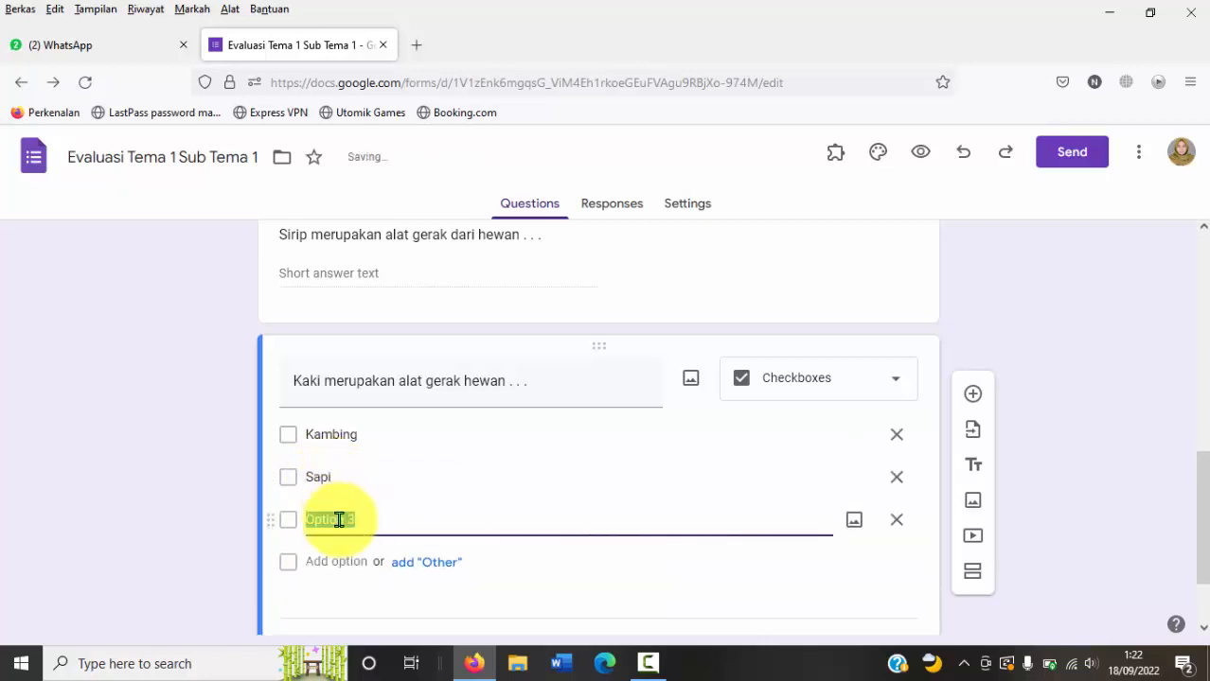
text(Ikan)
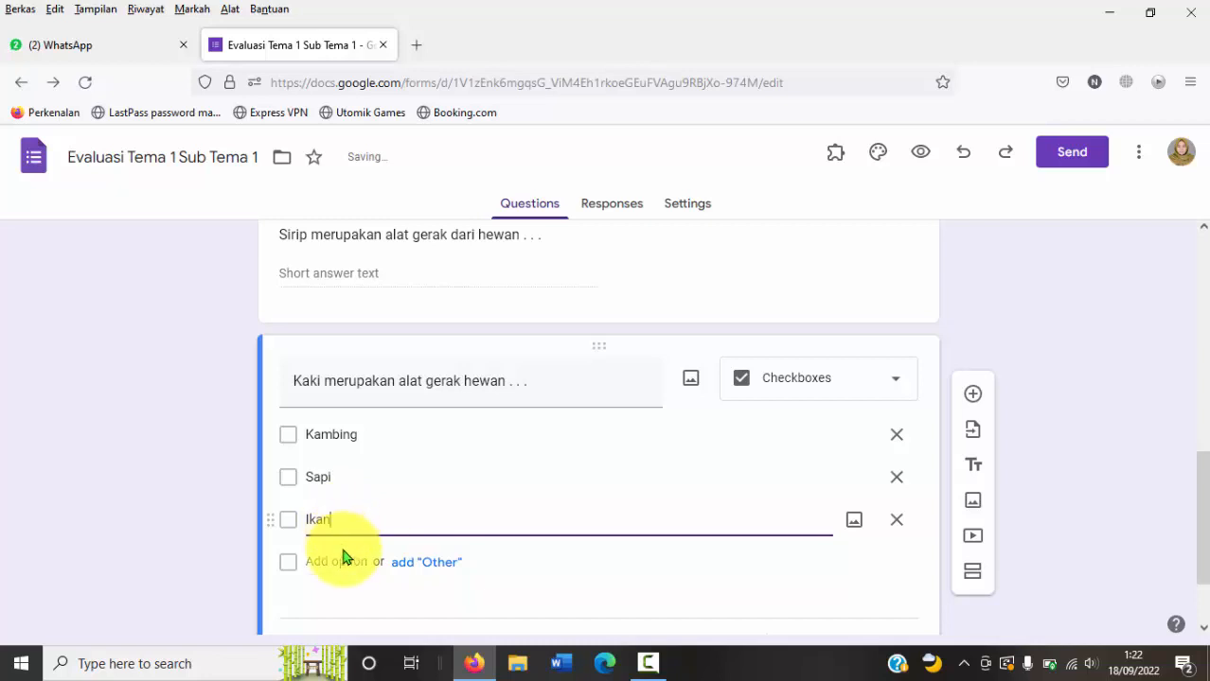
click(336, 562)
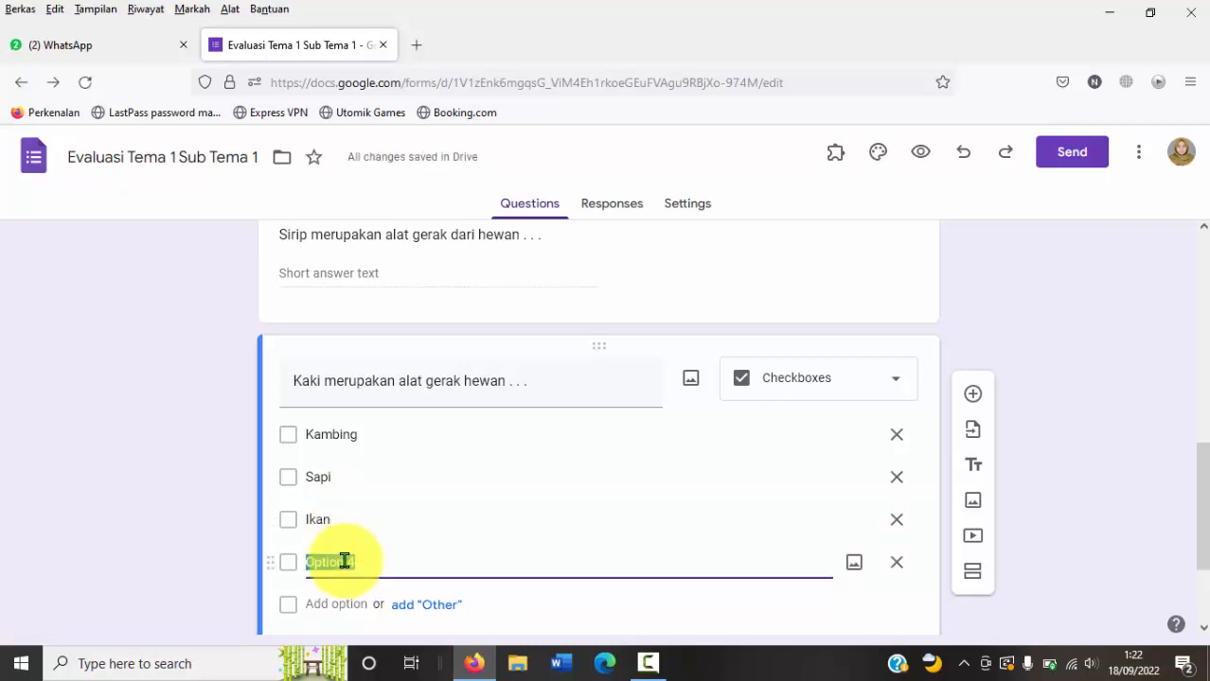
text(Katak)
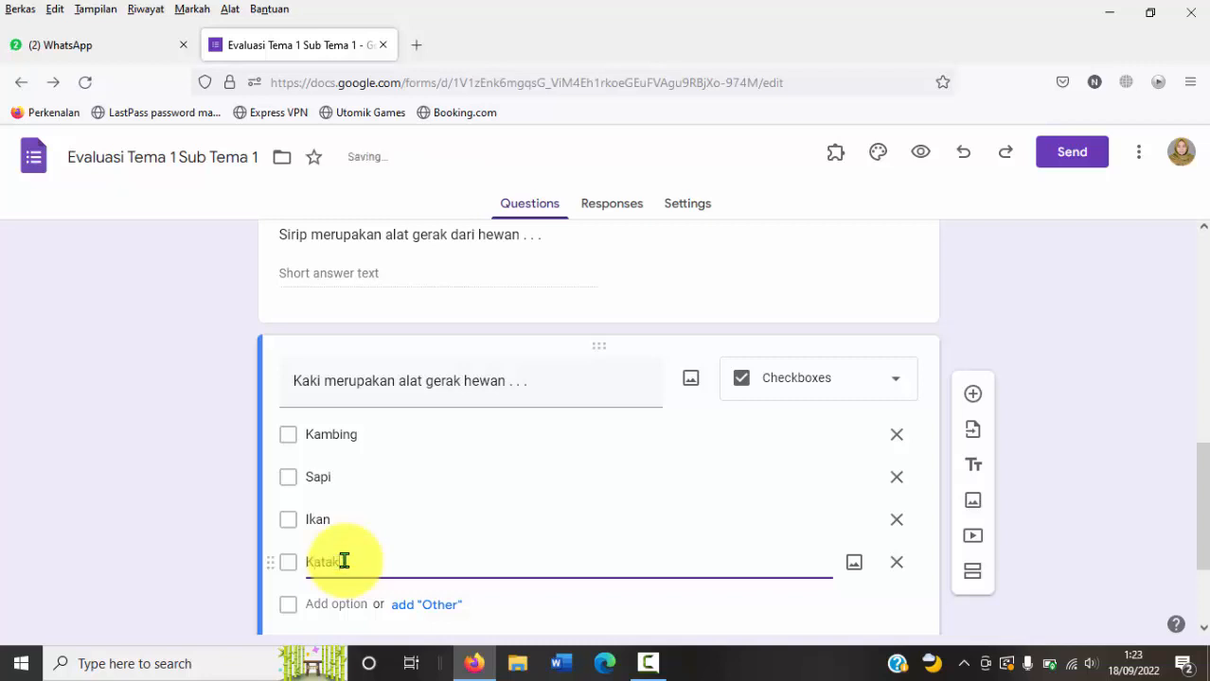
click(287, 440)
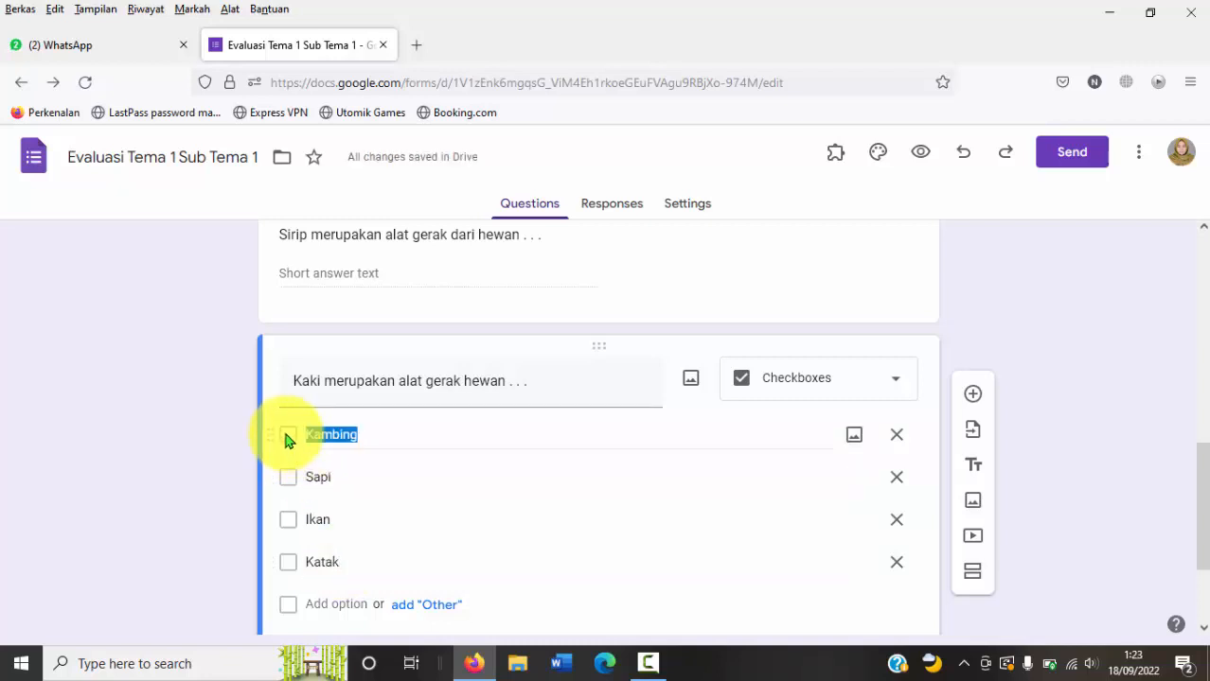
click(440, 440)
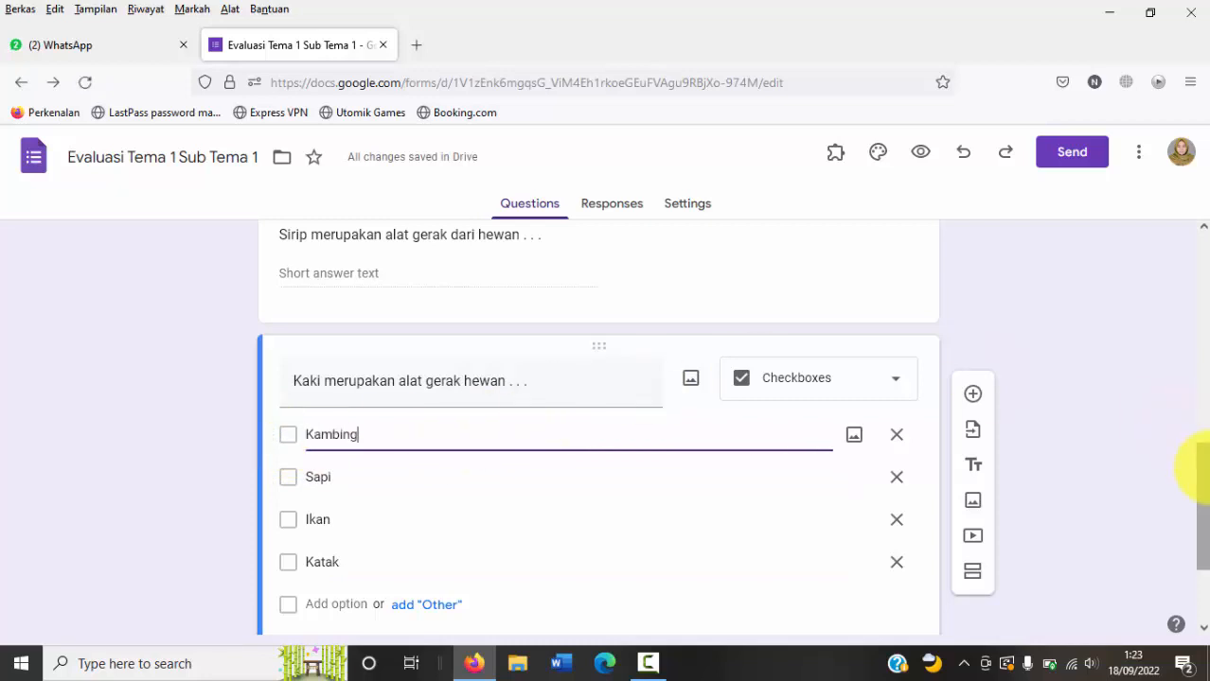
Step: Turn on "Make this a quiz" in the form's settings
drag(1202, 469, 1200, 507)
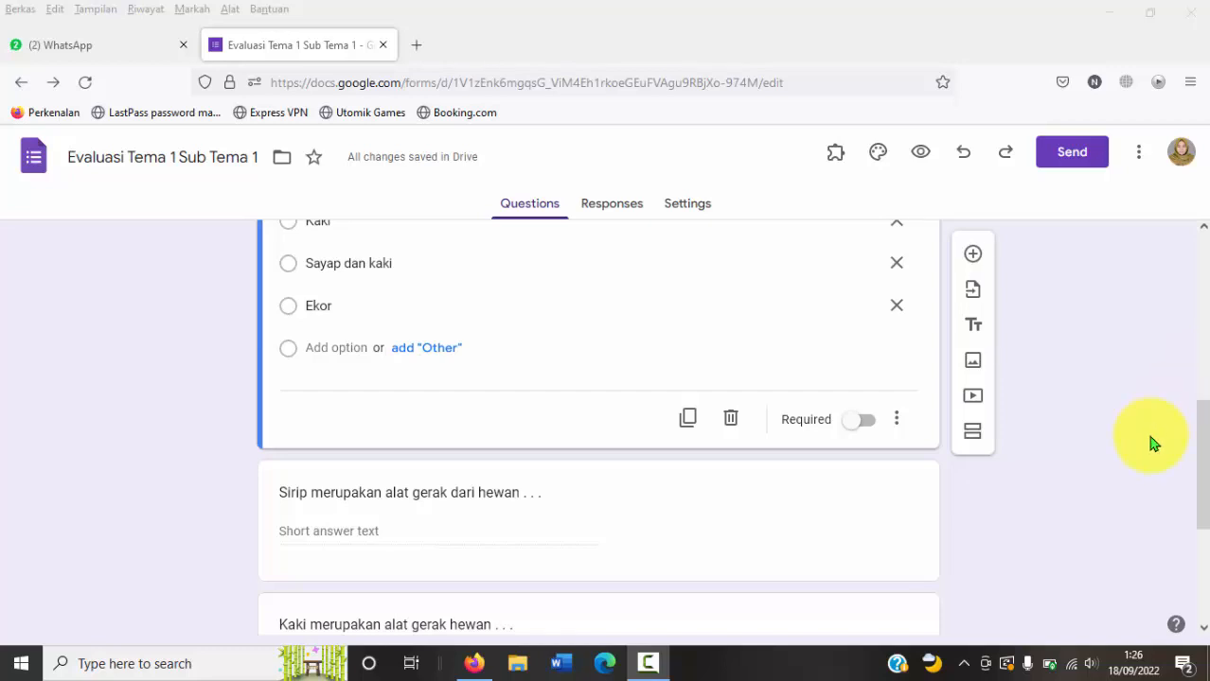
drag(1198, 435, 1202, 228)
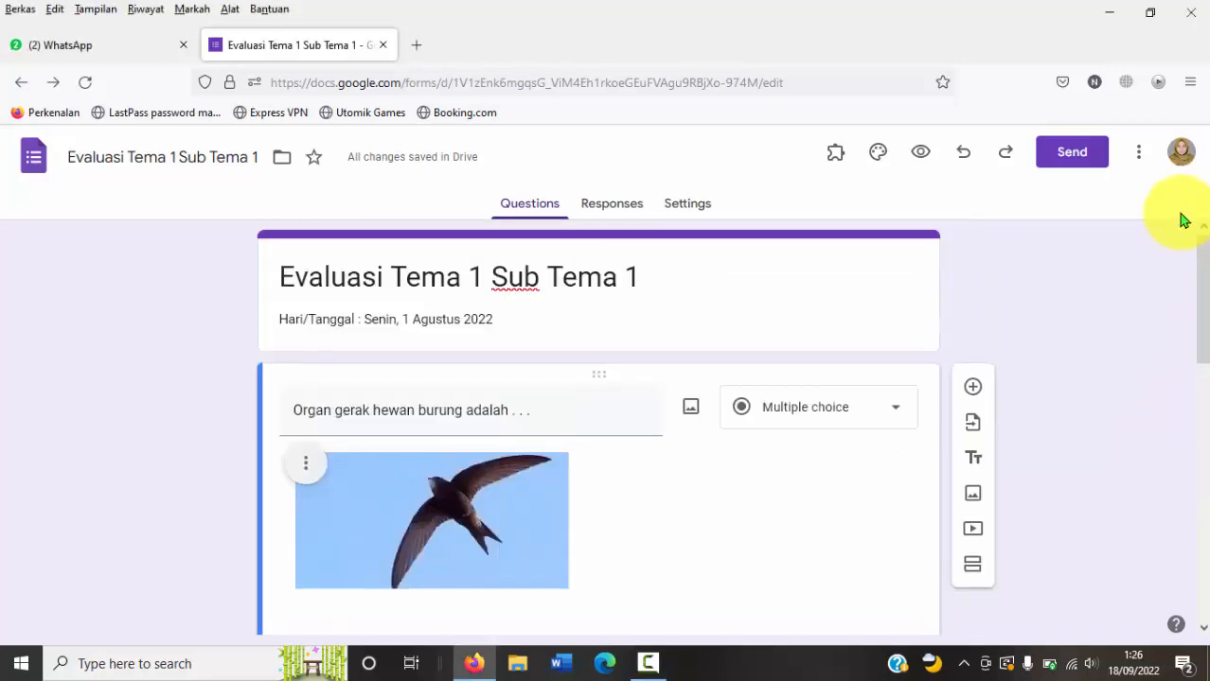
click(1139, 155)
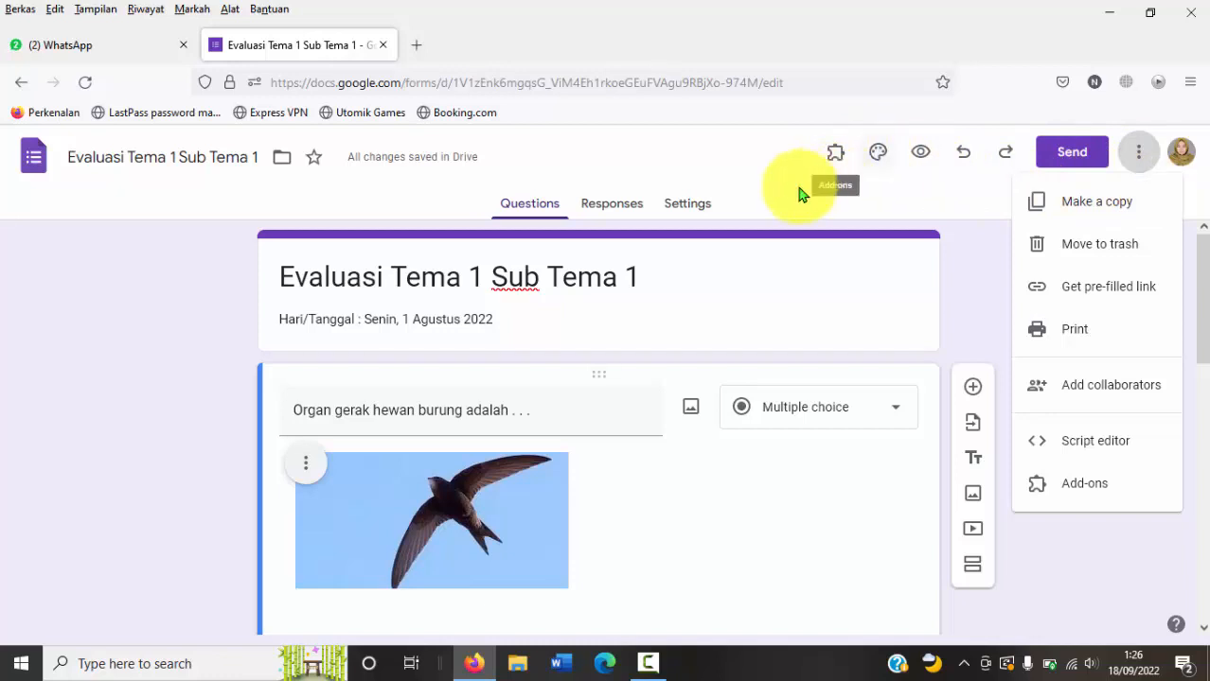
click(709, 216)
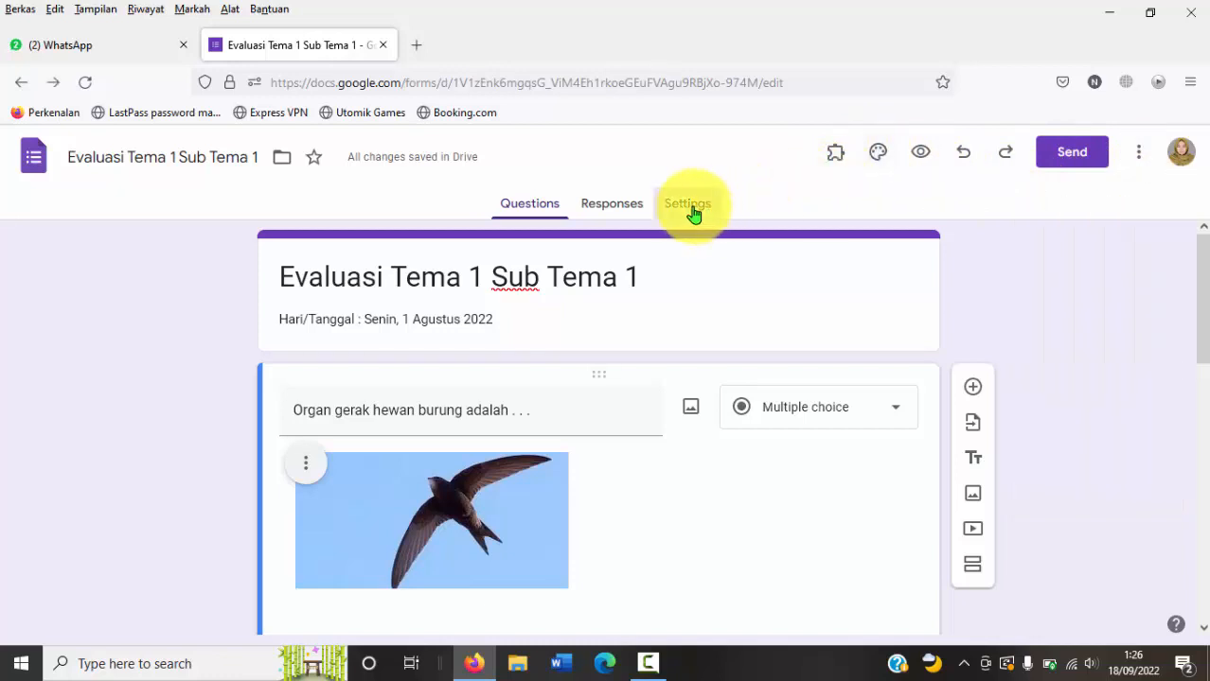
click(692, 214)
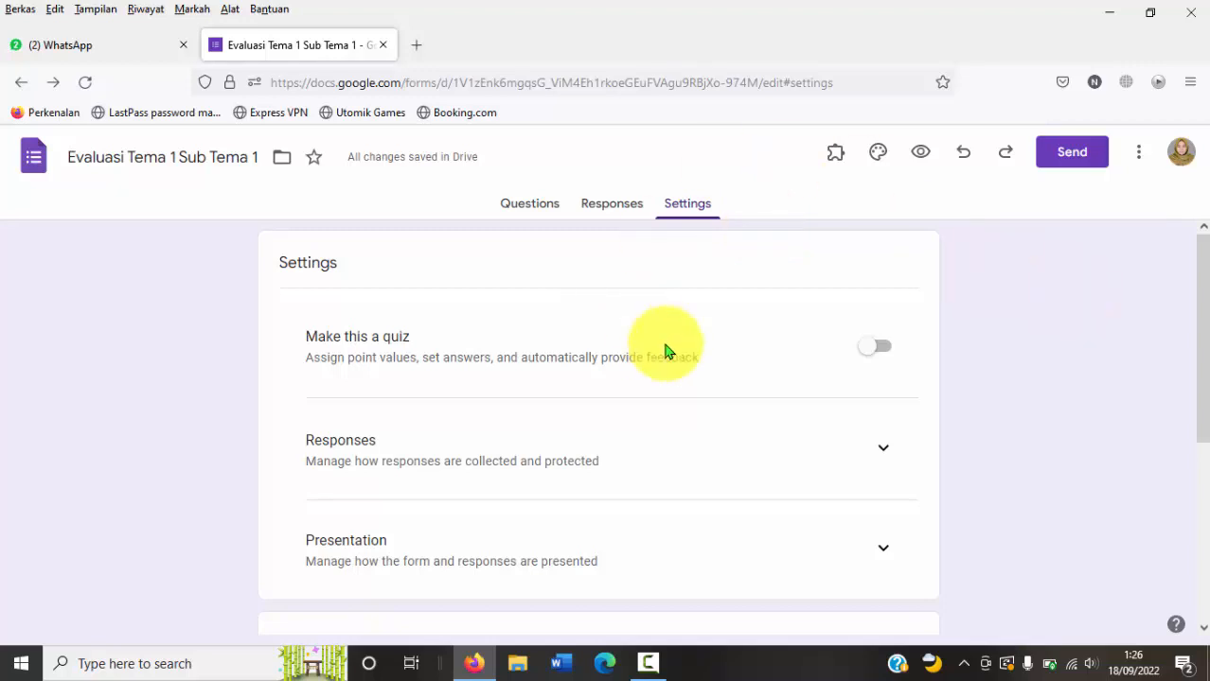
drag(1197, 308, 1015, 309)
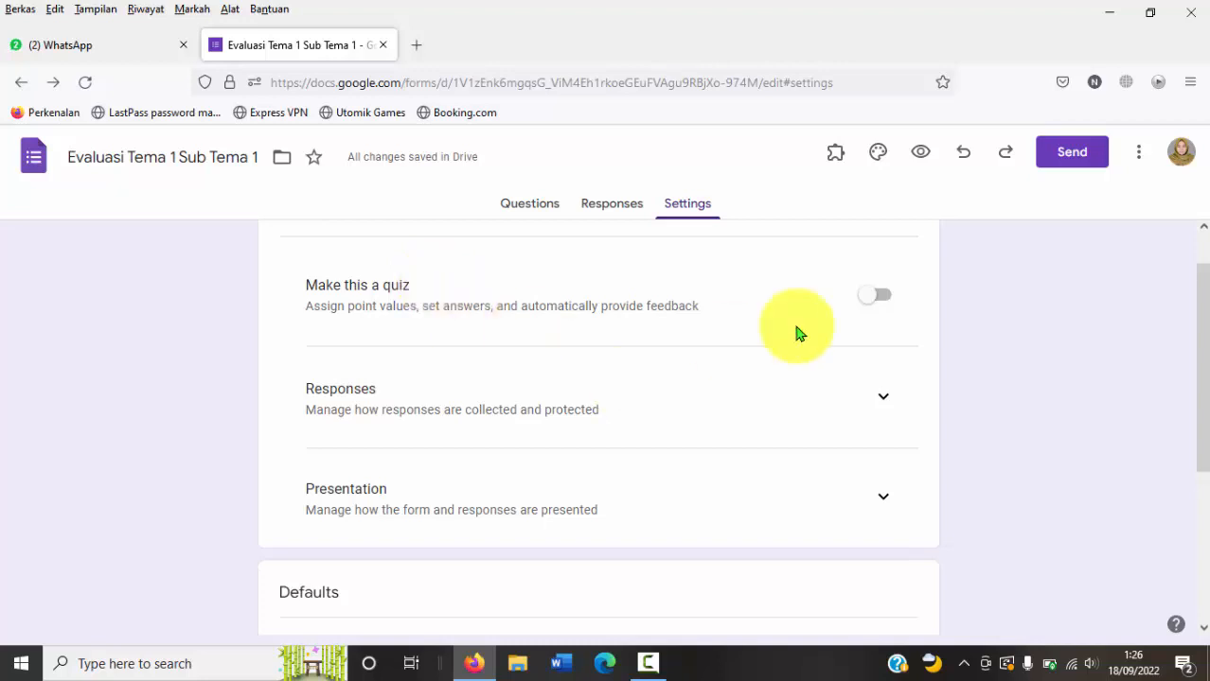
click(878, 304)
click(880, 304)
click(882, 305)
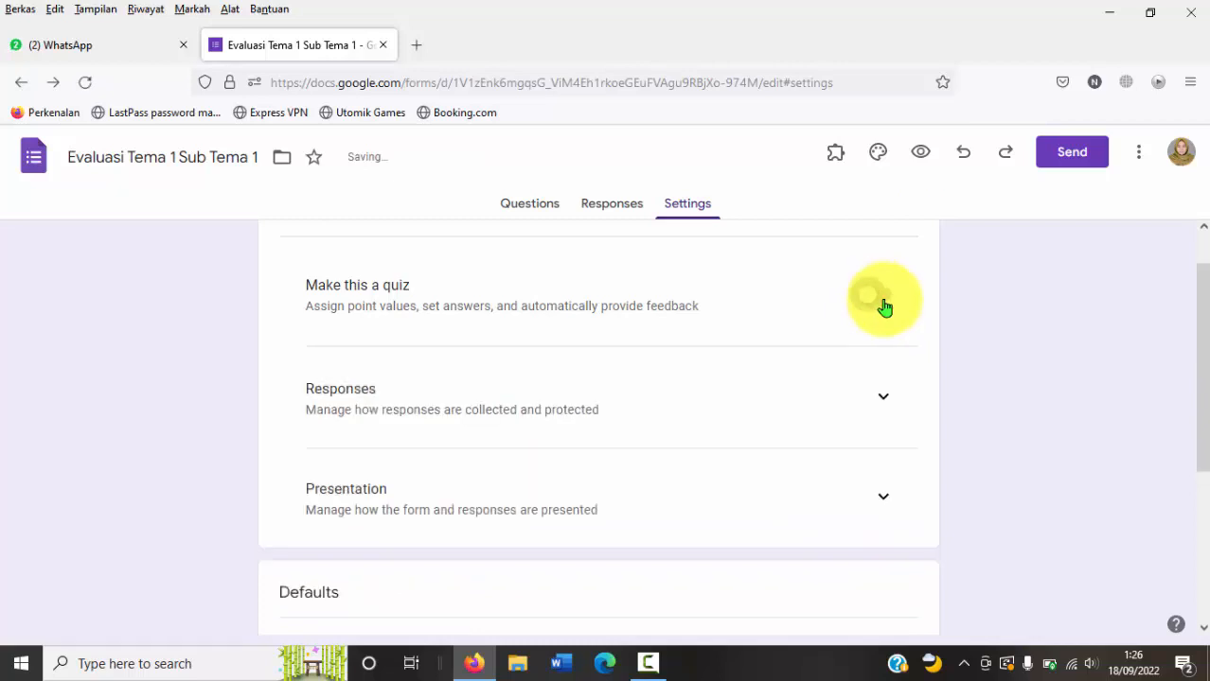
click(884, 305)
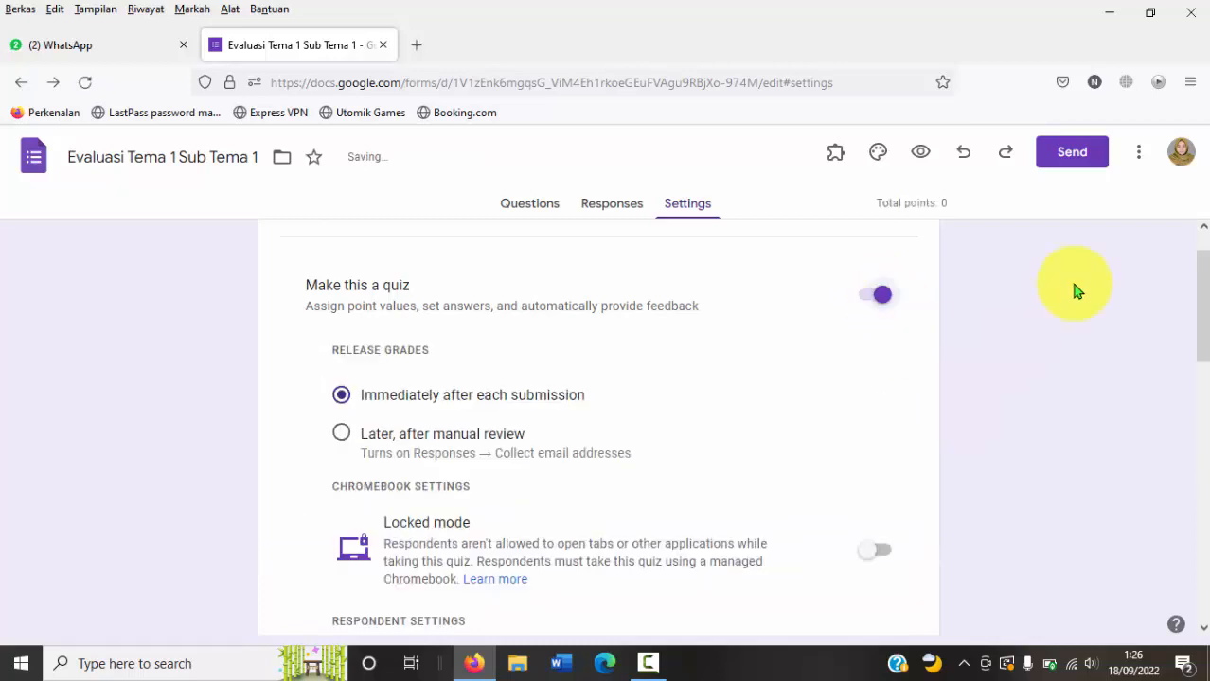
Step: Review the quiz settings for releasing grades, locked mode, respondent visibility and the default question point value
drag(1200, 280, 1202, 318)
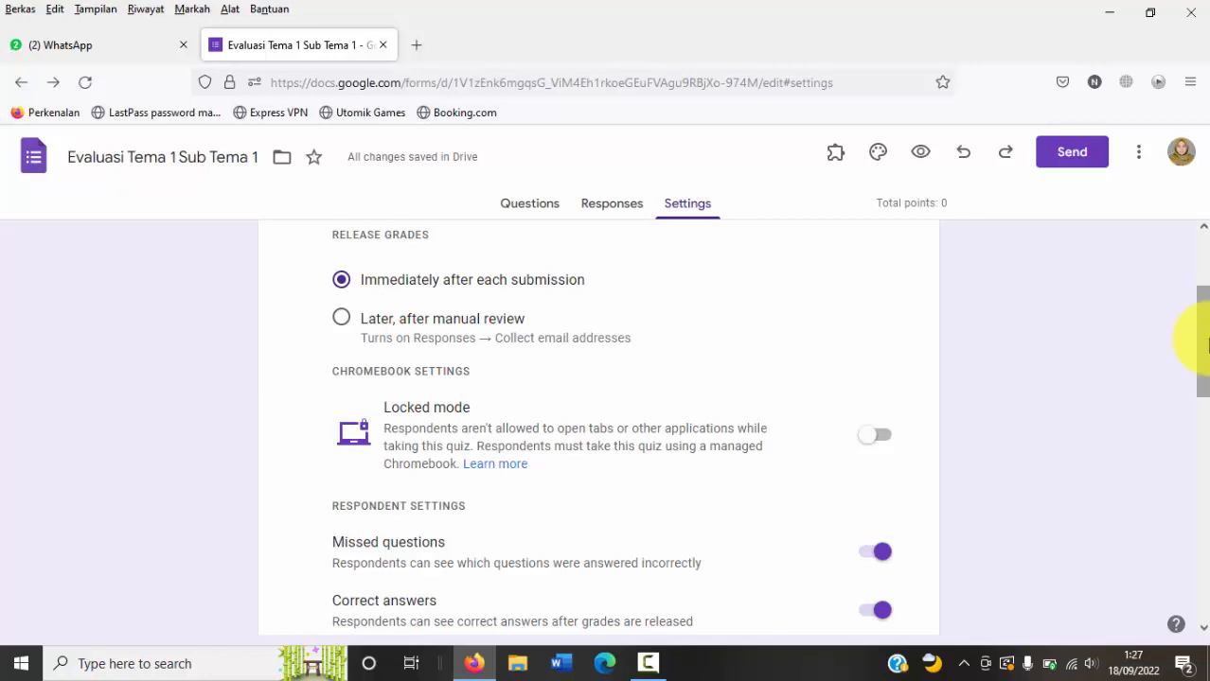
drag(1203, 342, 1200, 432)
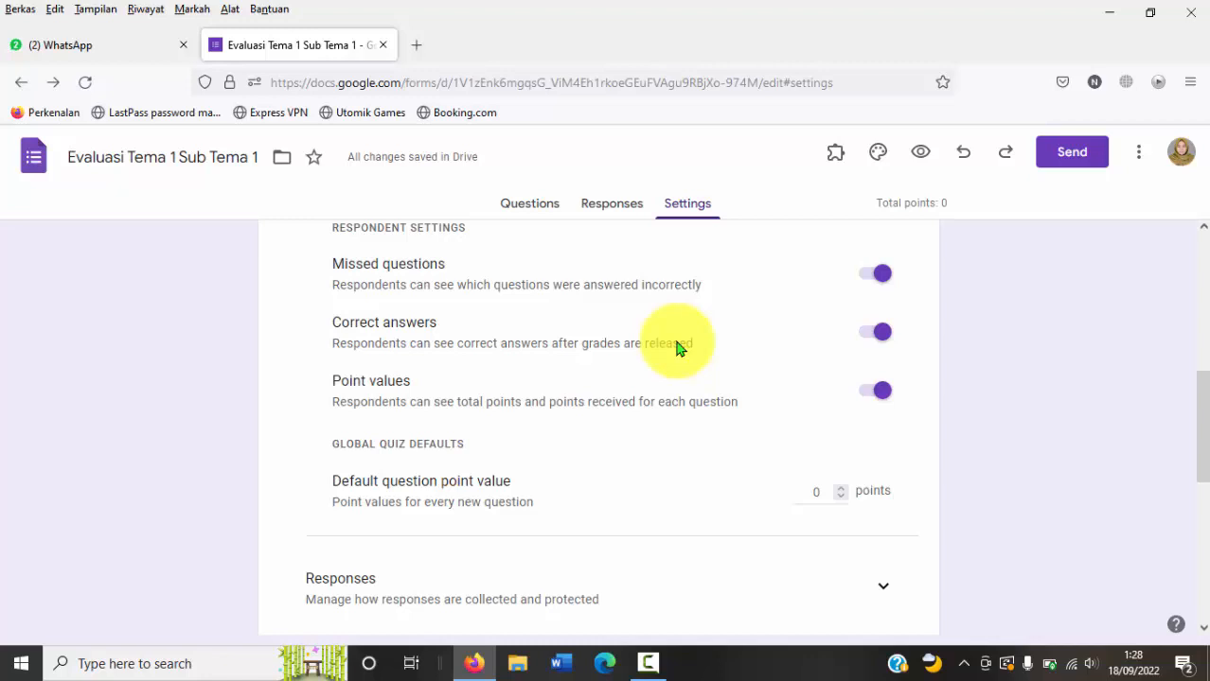
drag(1199, 446, 1204, 273)
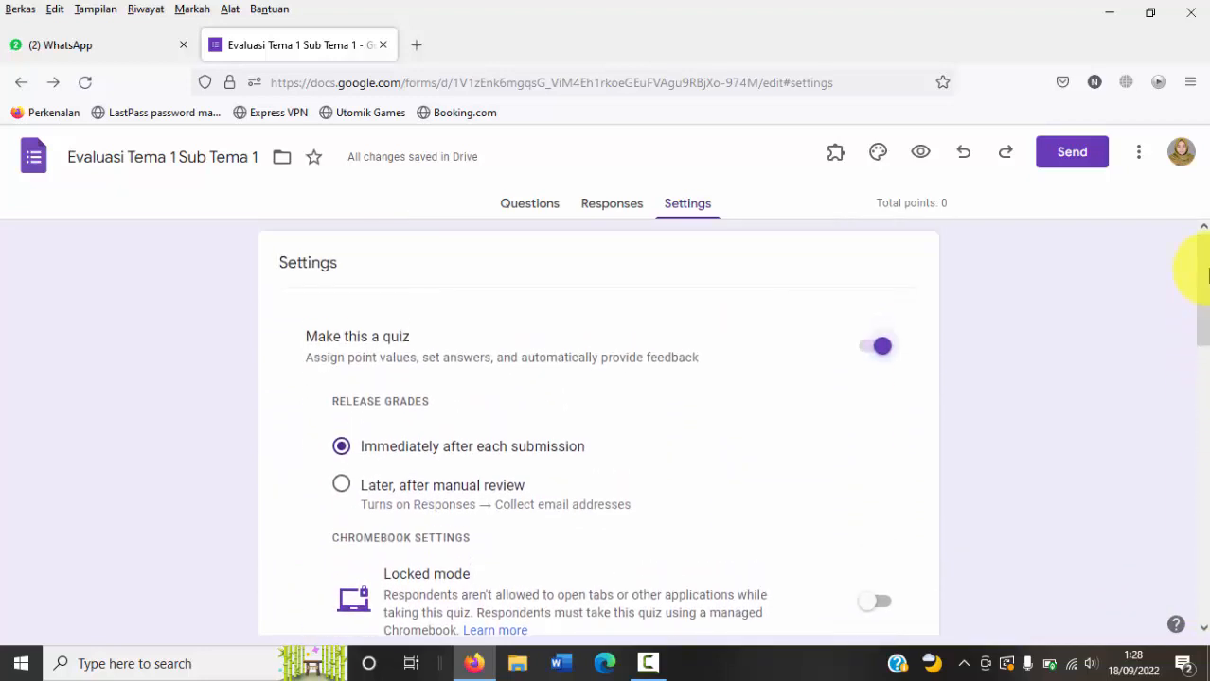
Step: Mark "Sayap dan kaki" as the correct answer in the answer key of the bird question
click(531, 206)
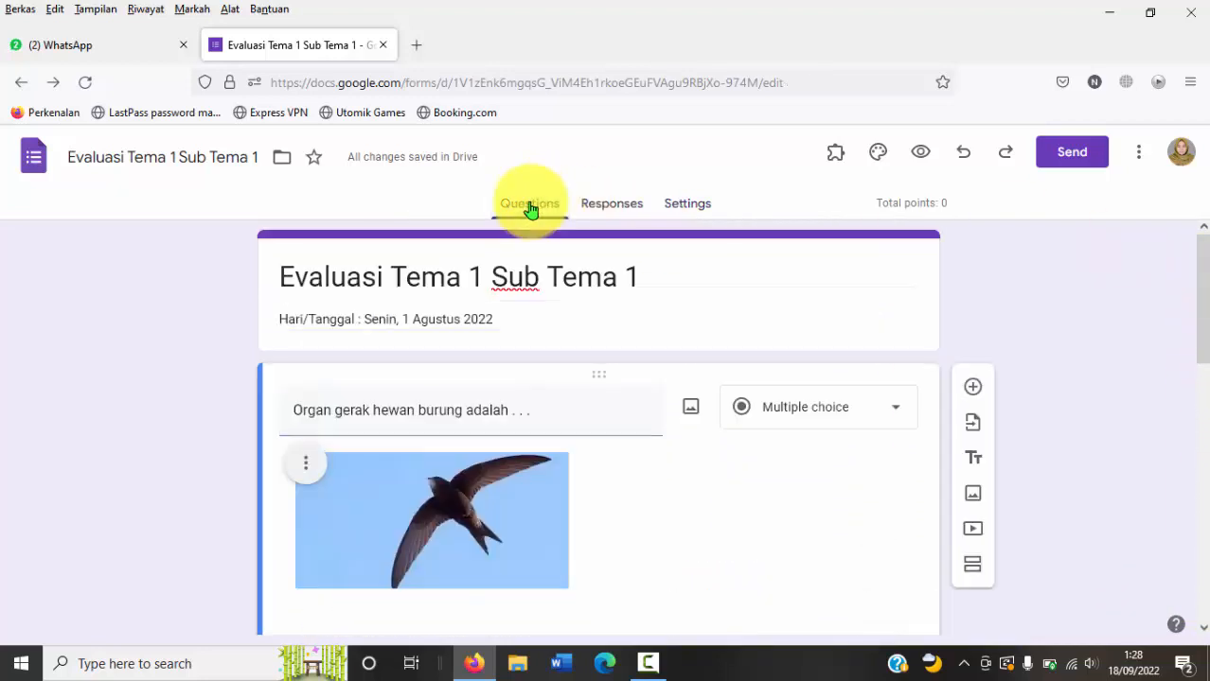
drag(1202, 257, 1200, 366)
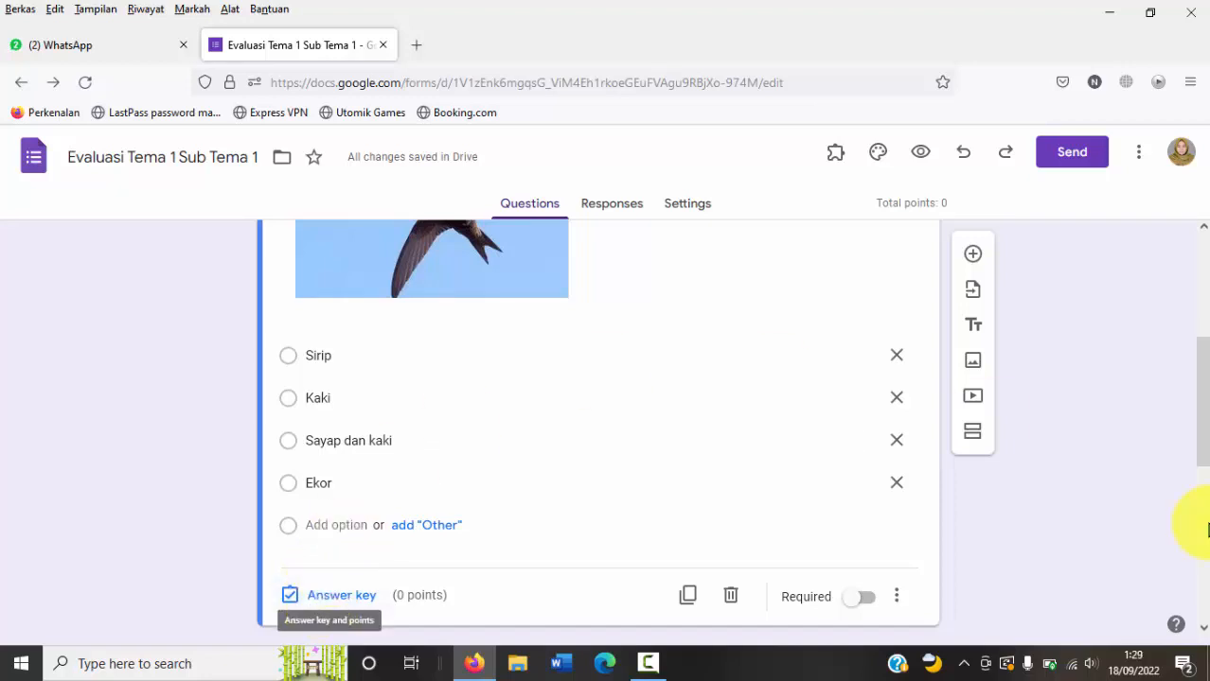
scroll(1193, 369, up, 3)
scroll(1195, 364, down, 1)
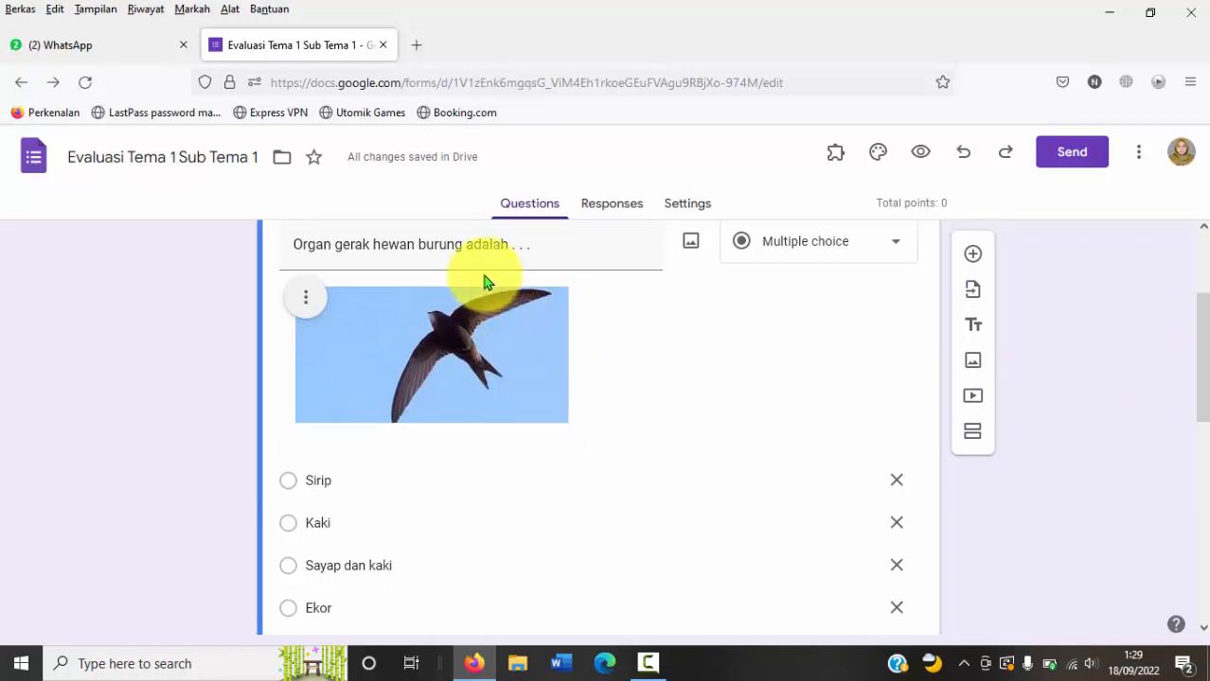
click(288, 566)
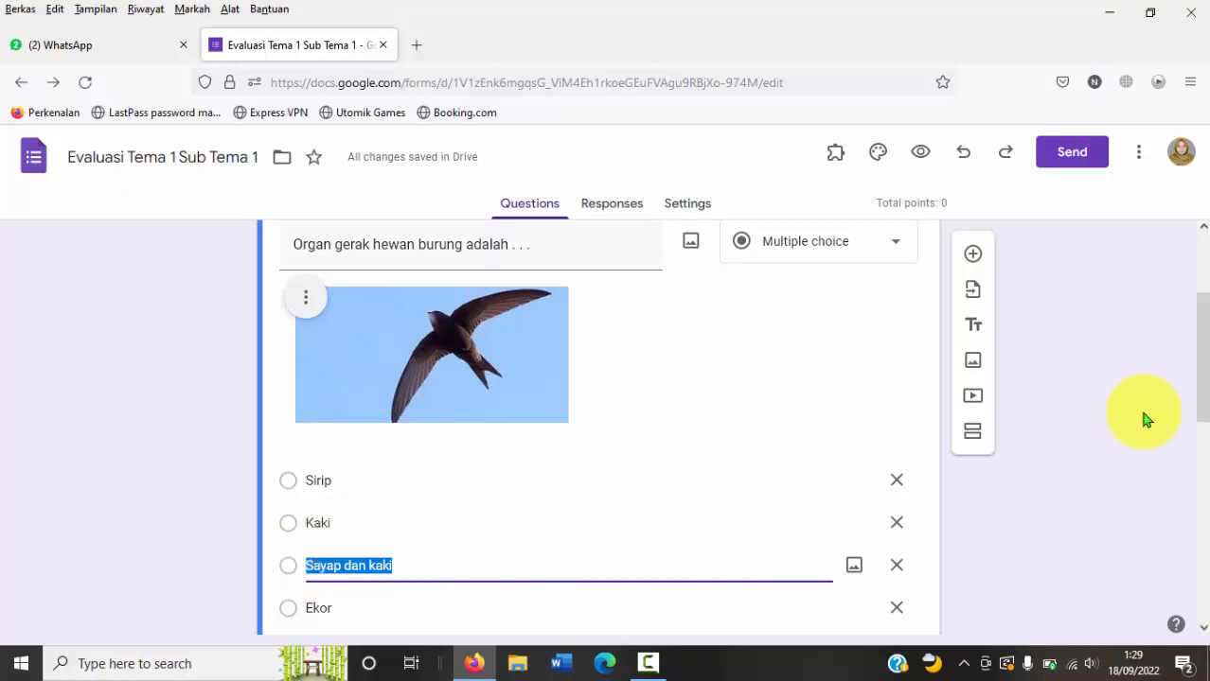
drag(1196, 338, 1197, 392)
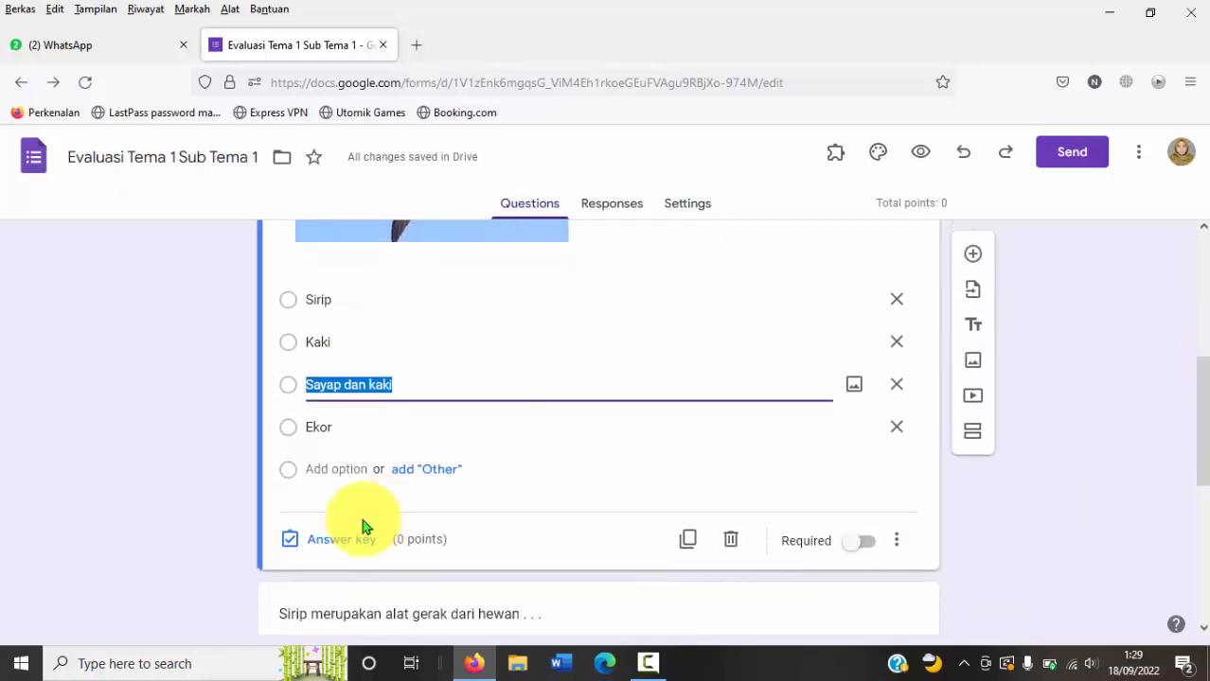
click(290, 539)
drag(1199, 375, 1197, 420)
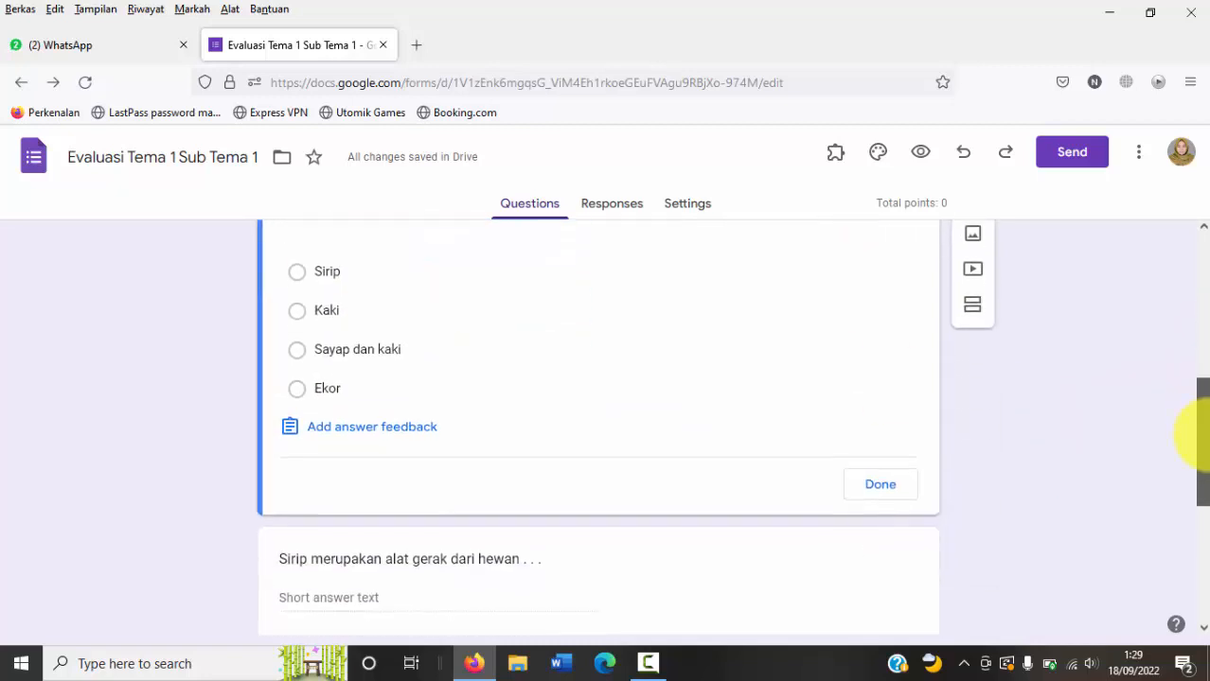
click(297, 351)
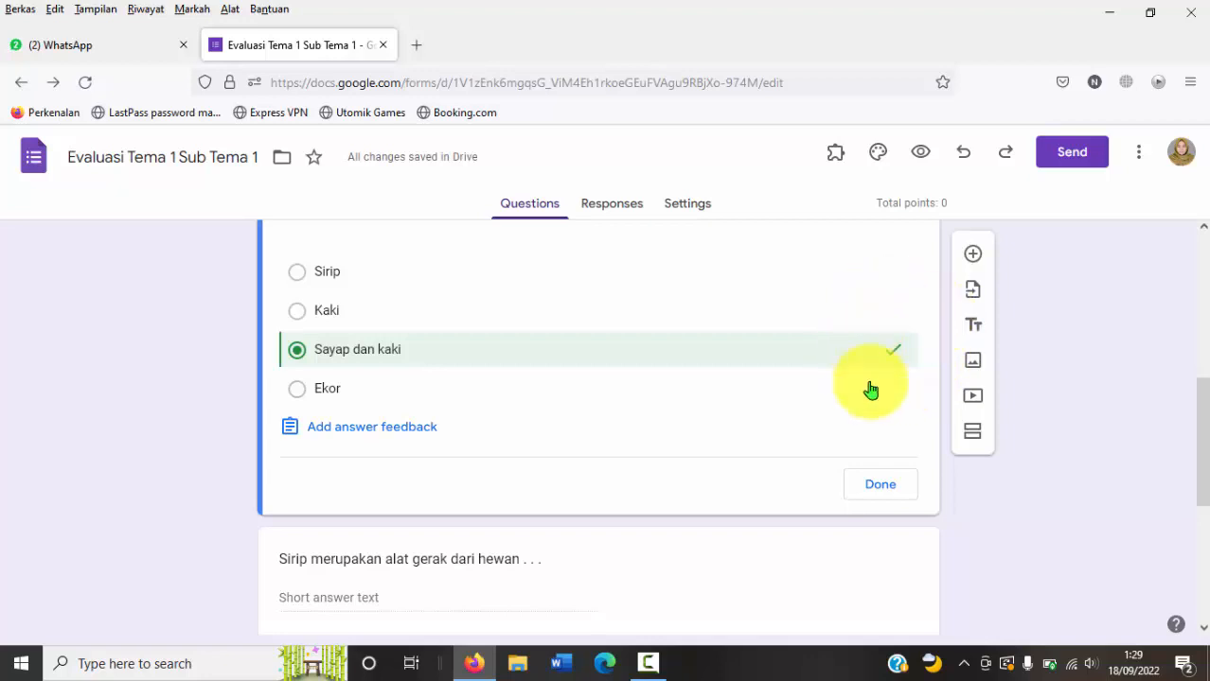
click(879, 486)
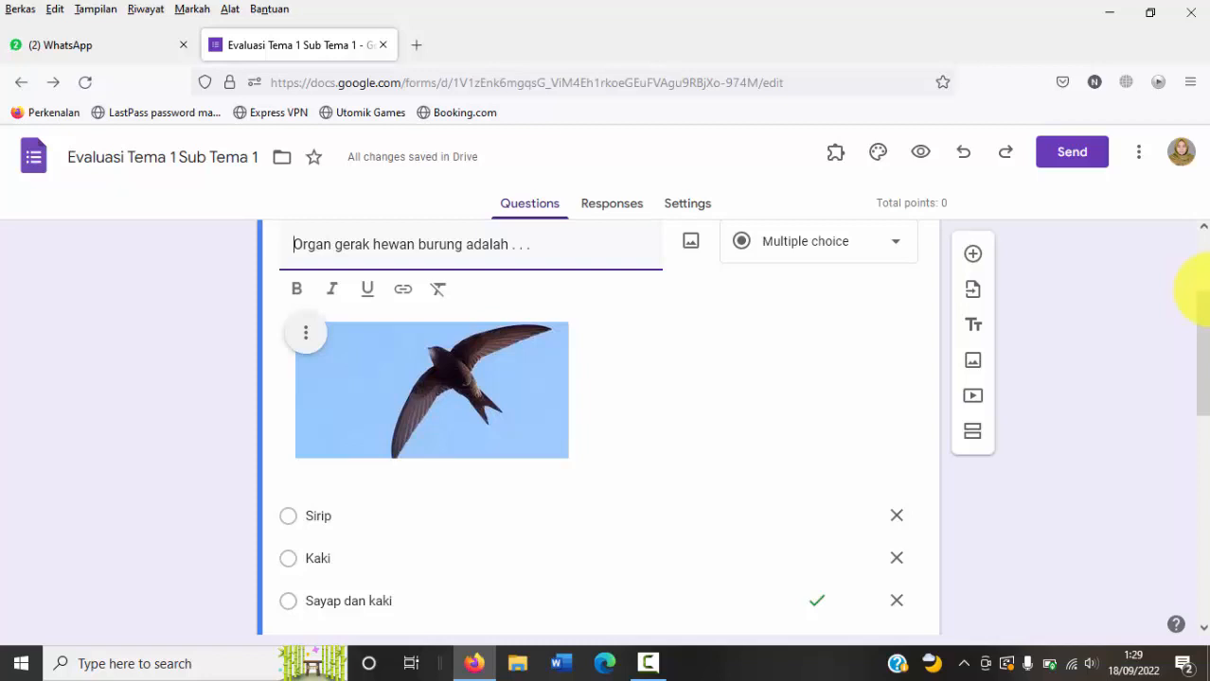
Step: Make the multiple-choice bird question required
drag(1200, 289, 1200, 407)
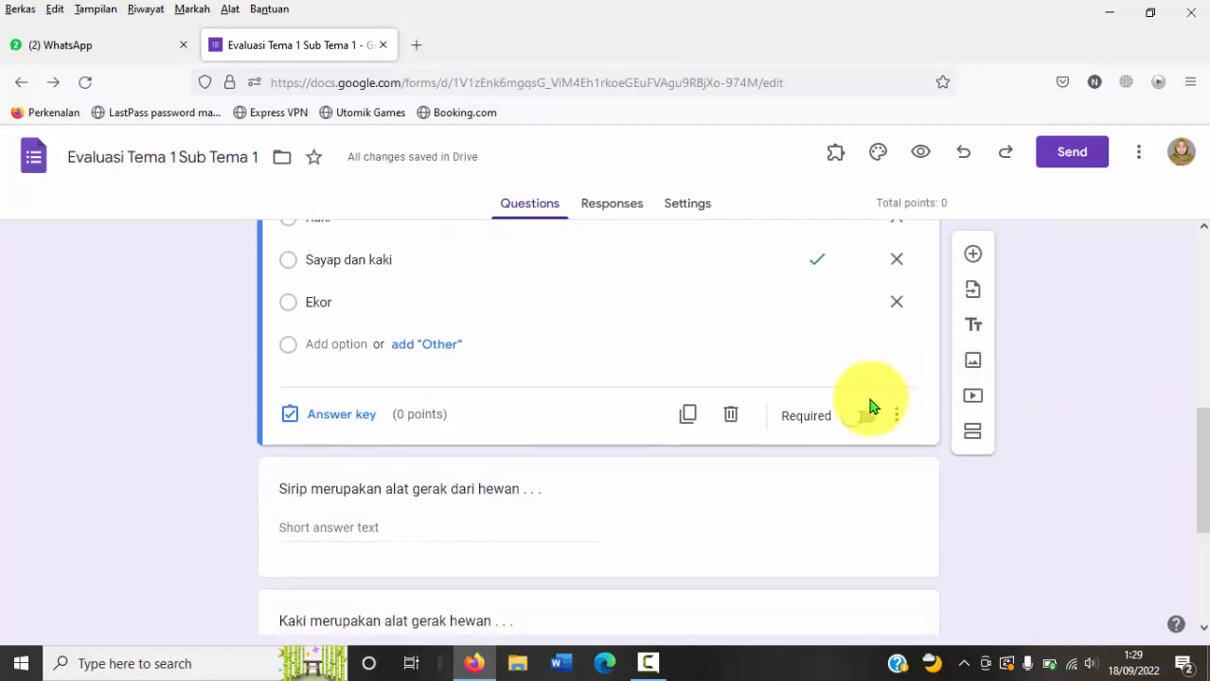
scroll(859, 428, down, 1)
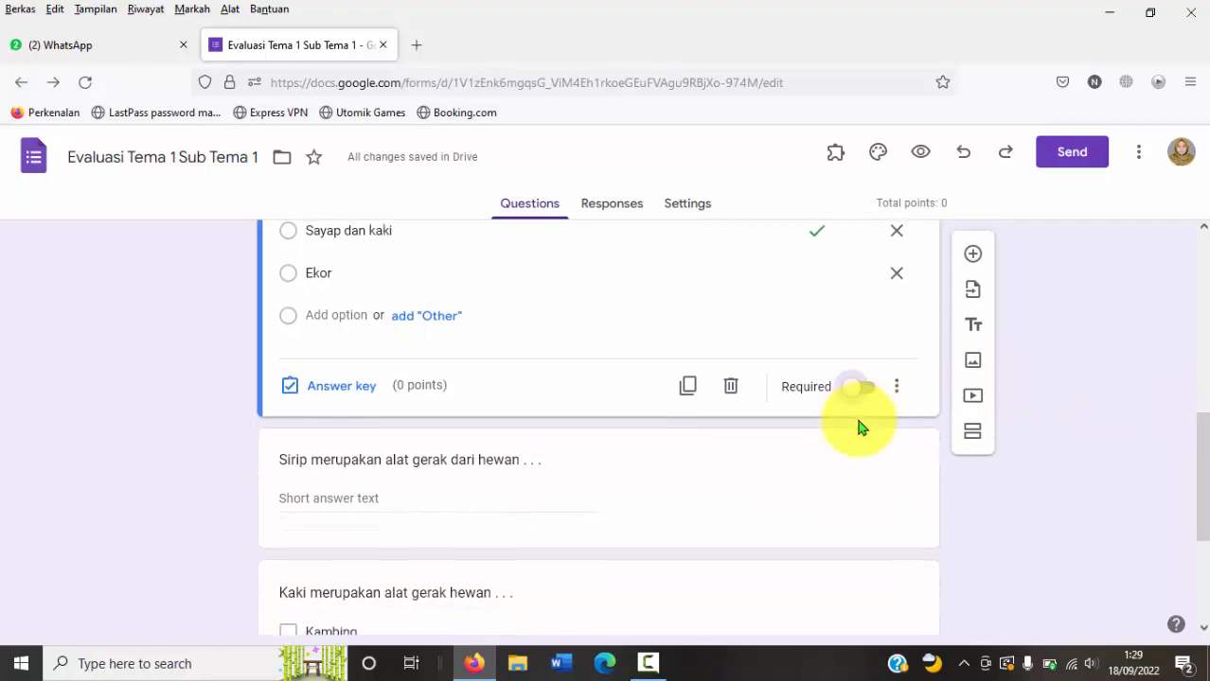
click(863, 383)
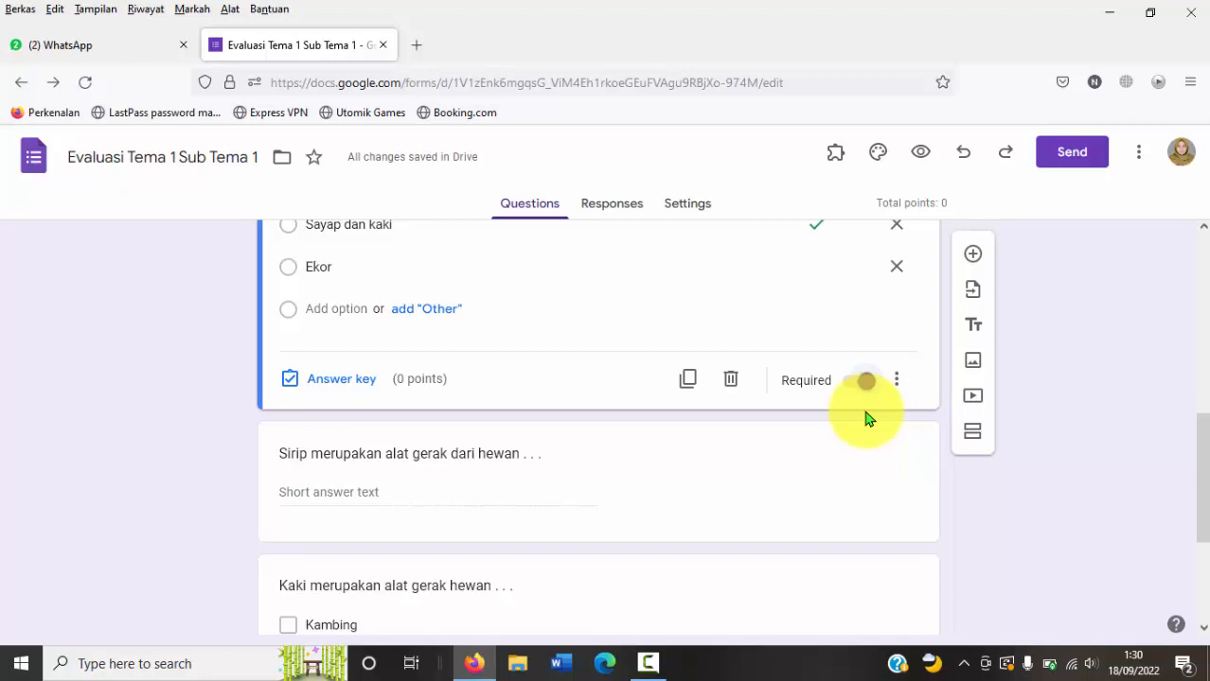
Step: Make the short-answer question about fins required and enter "Ikan" as the correct answer in its answer key
click(869, 428)
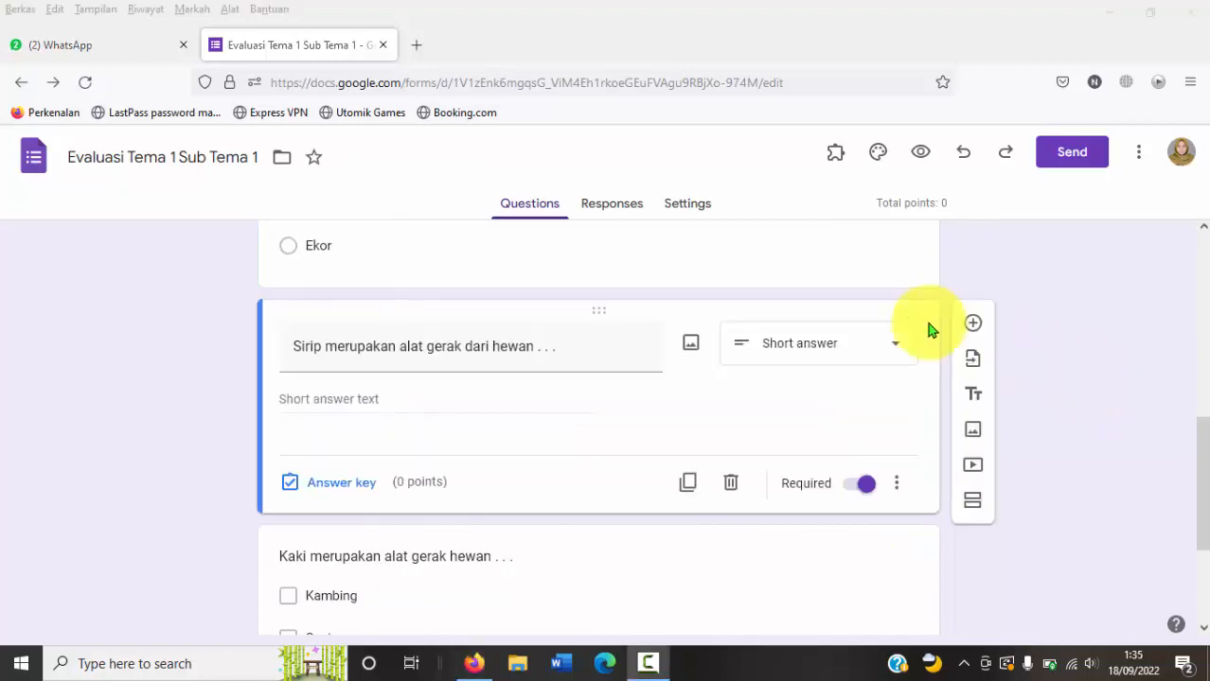
triple_click(608, 328)
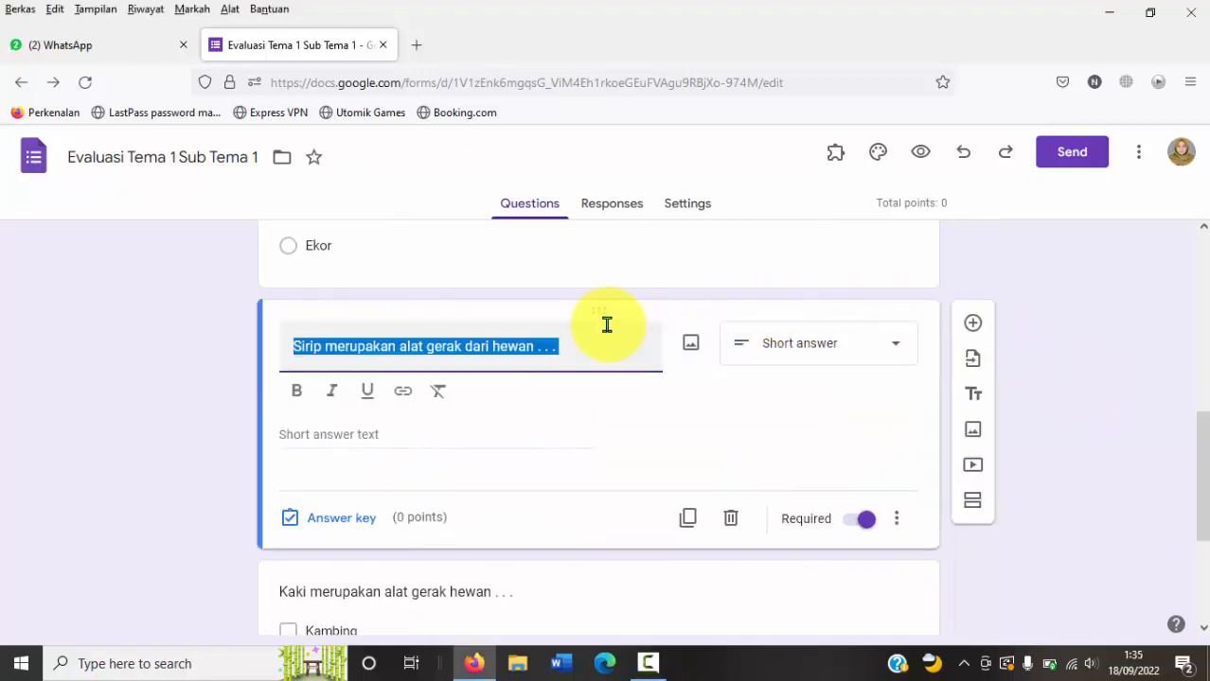
click(601, 349)
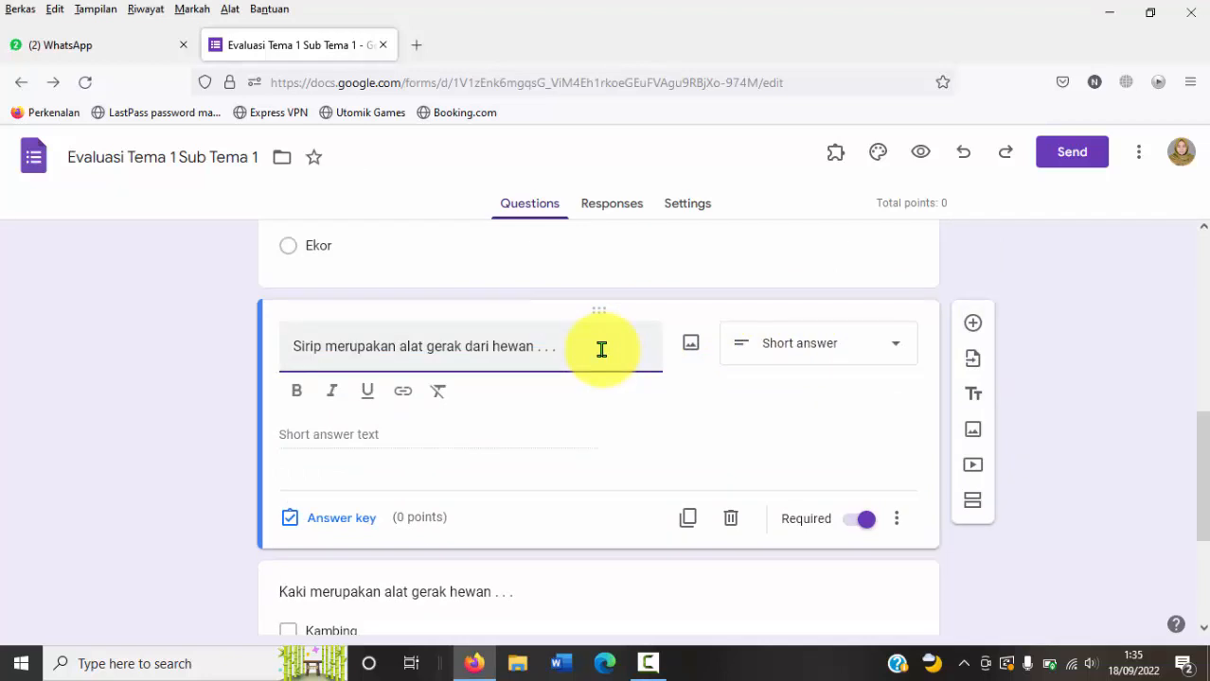
click(323, 532)
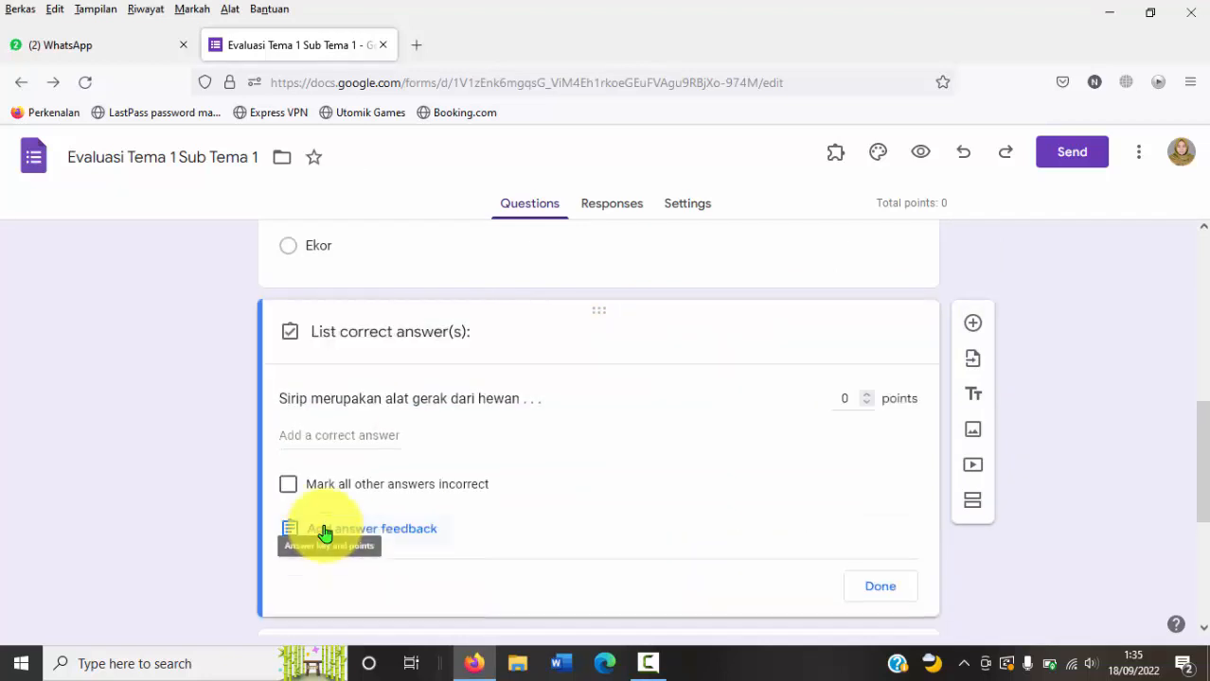
click(343, 437)
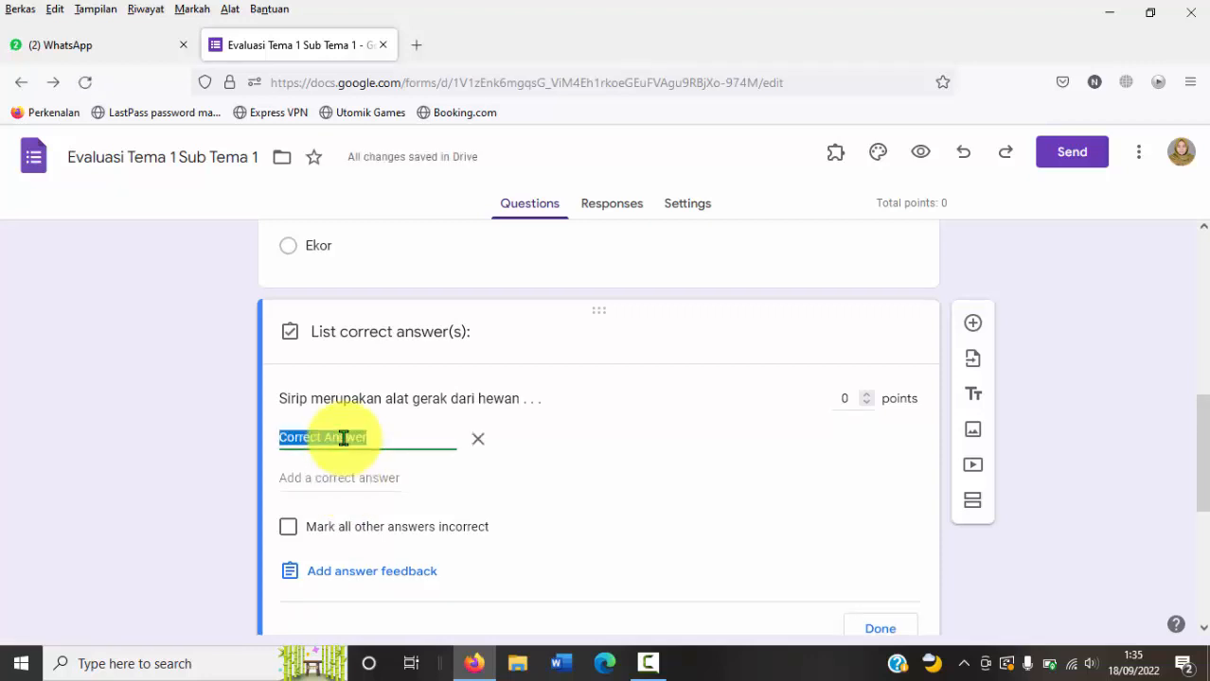
text(Ikan)
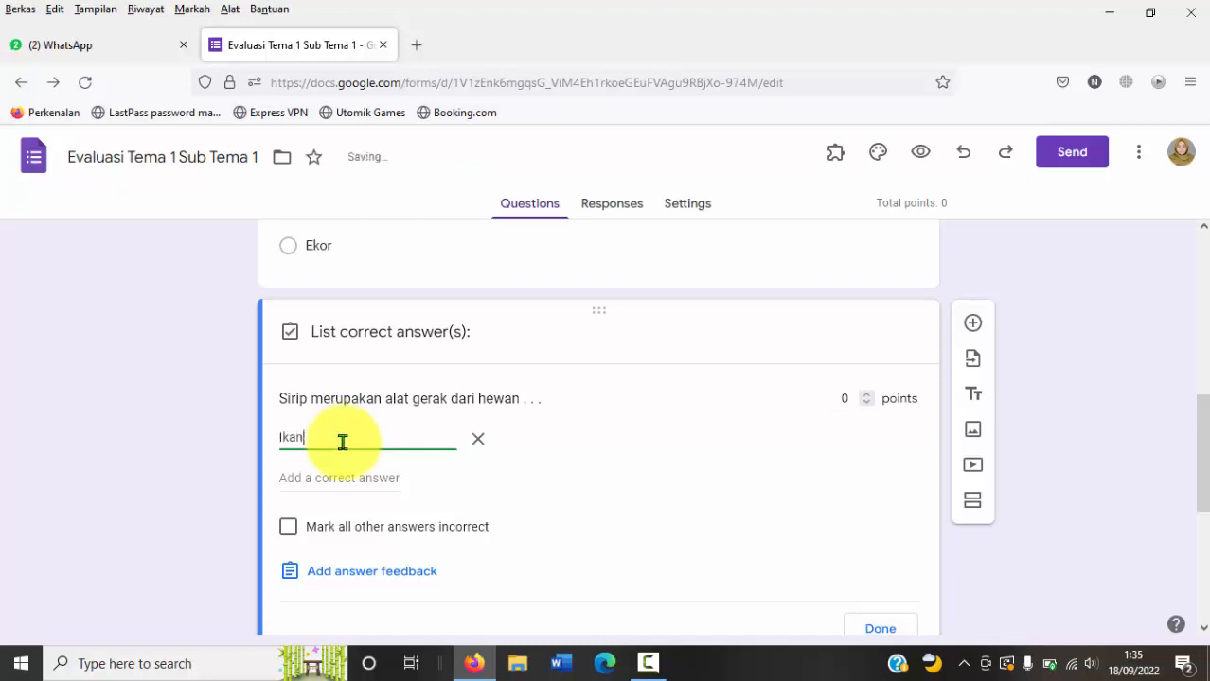
Step: Set the fin question's answer key to mark all other answers incorrect and finish editing the key
click(288, 529)
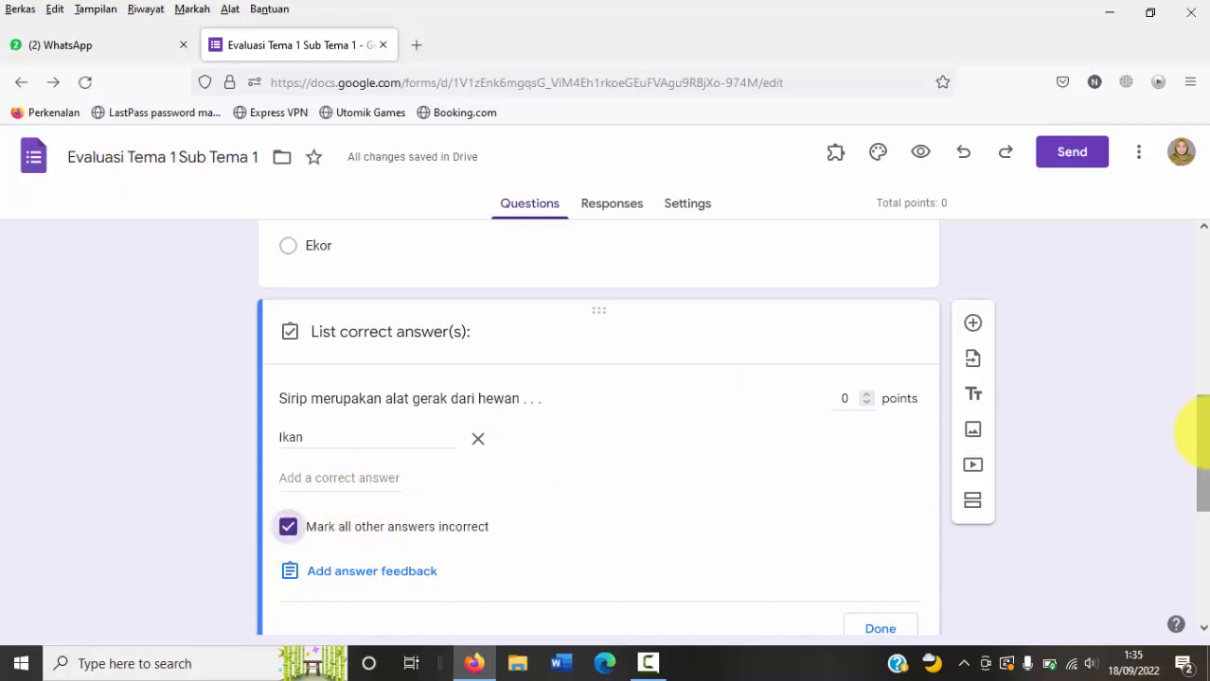
drag(1199, 424, 1202, 480)
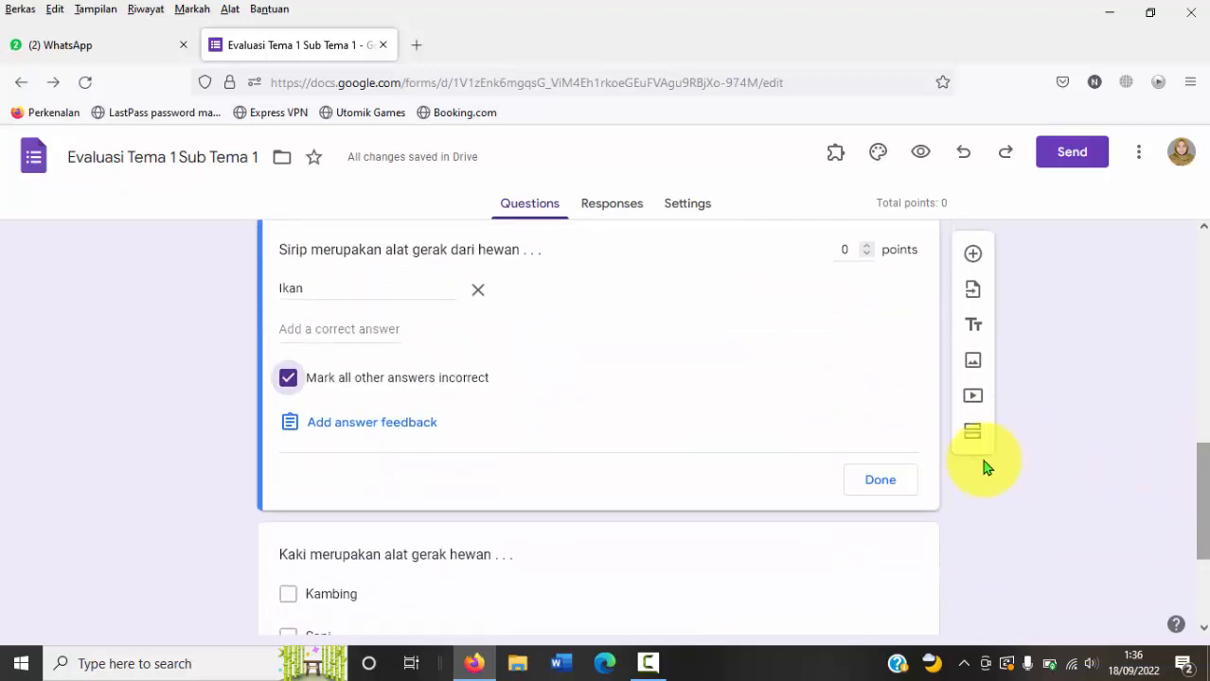
click(878, 481)
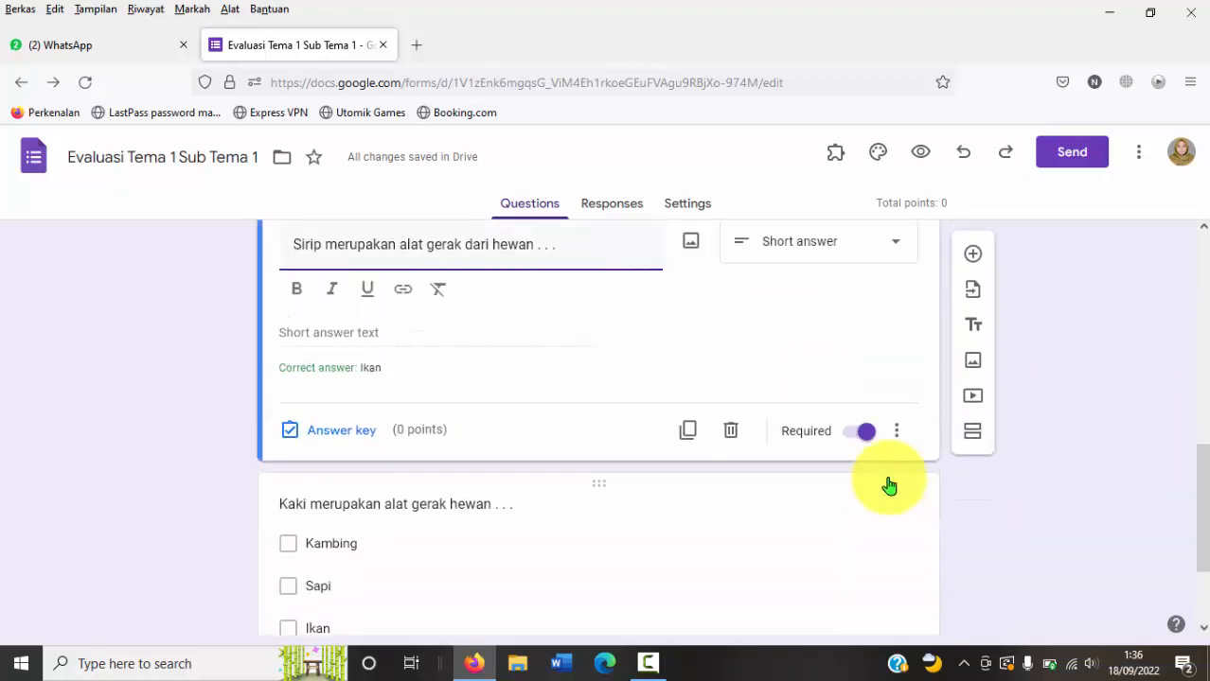
Step: Mark "Kambing", "Sapi" and "Katak" as correct answers of the checkbox question about legs and make the question required
drag(1199, 460, 1199, 507)
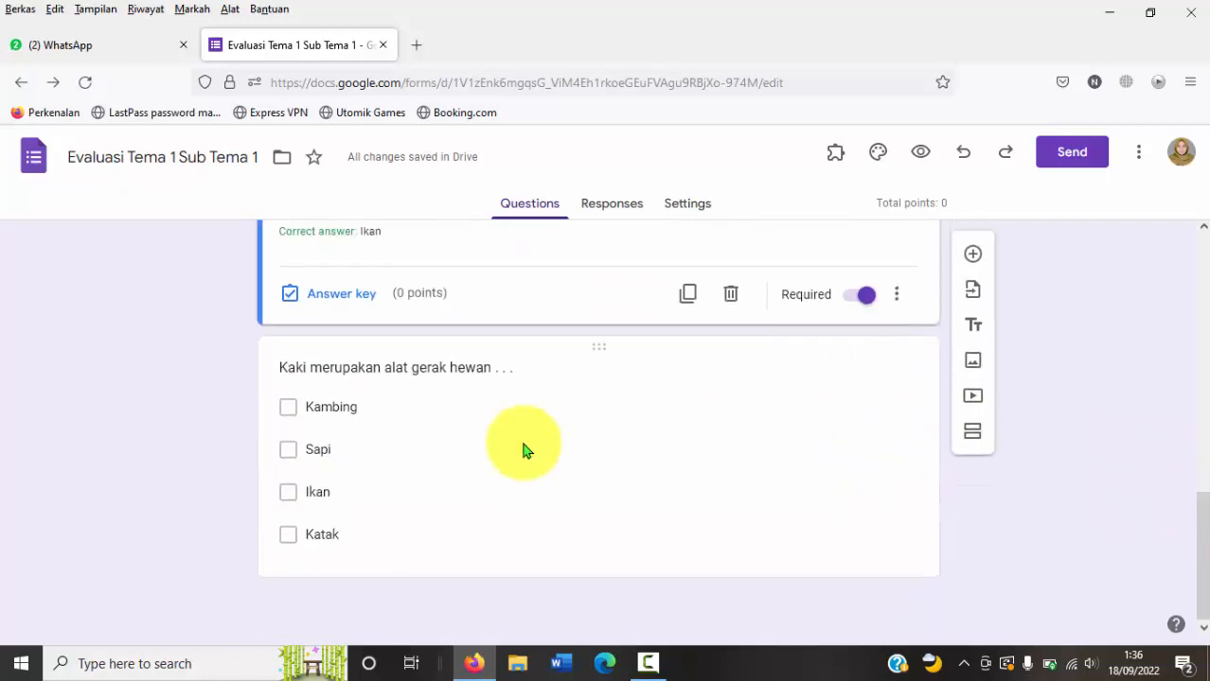
click(446, 374)
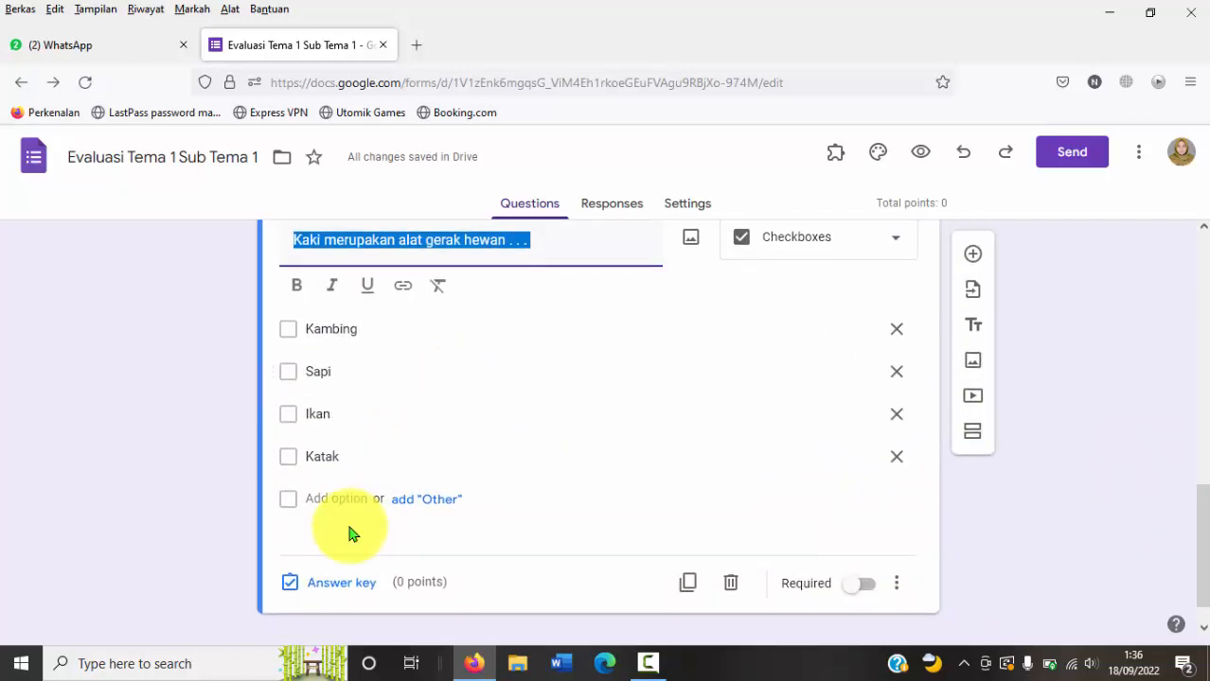
click(297, 583)
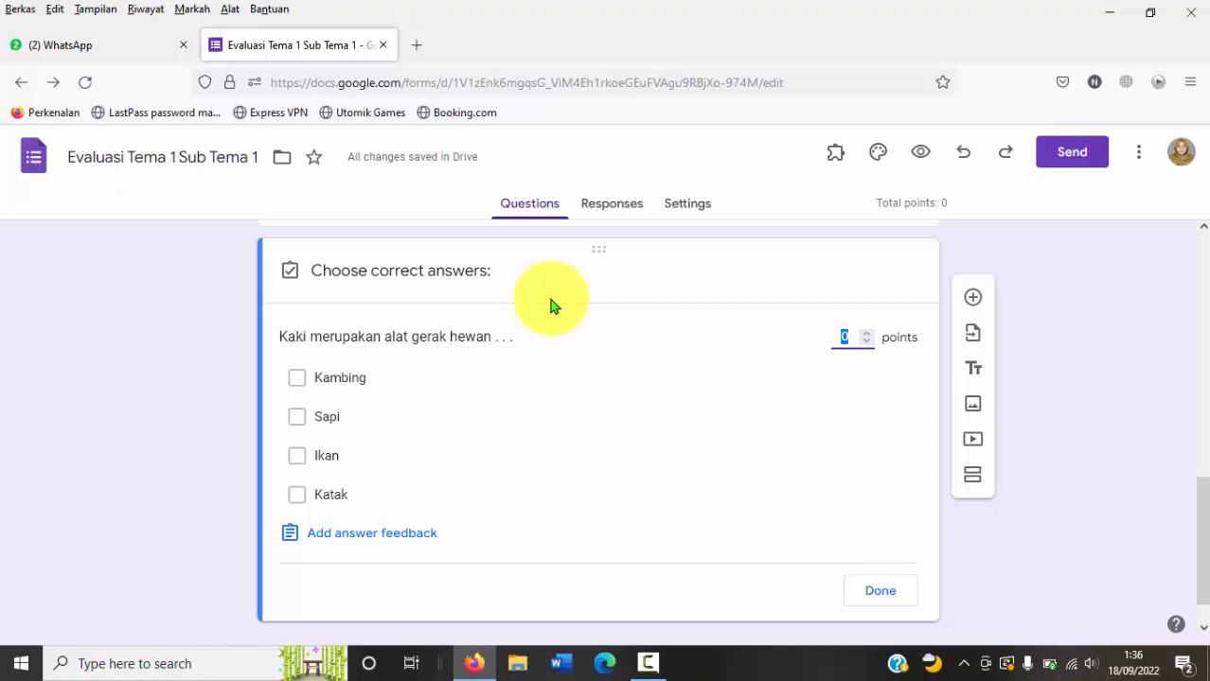
click(295, 383)
click(297, 417)
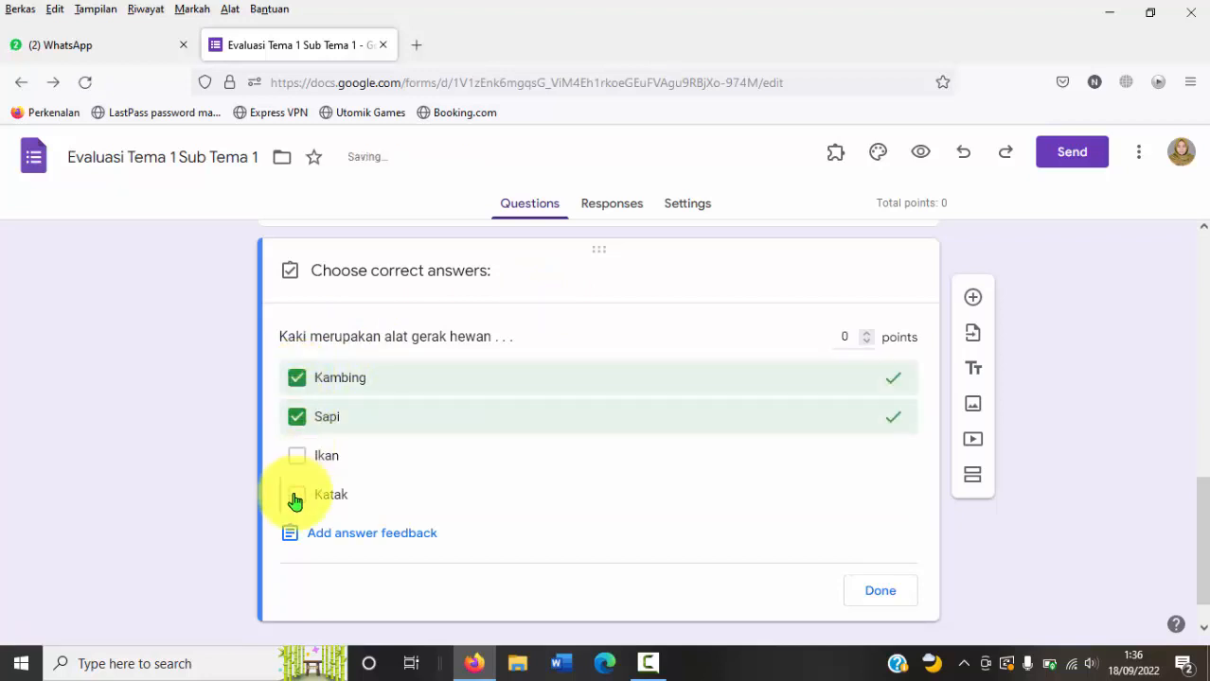
click(296, 495)
click(880, 592)
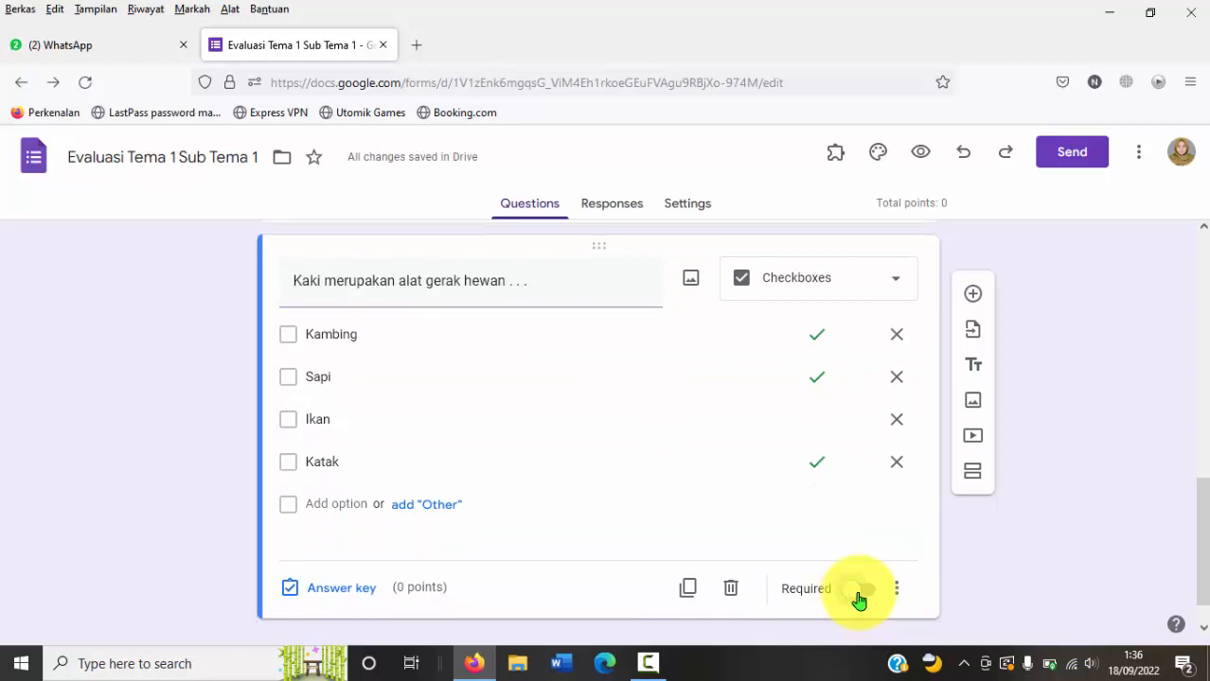
click(859, 594)
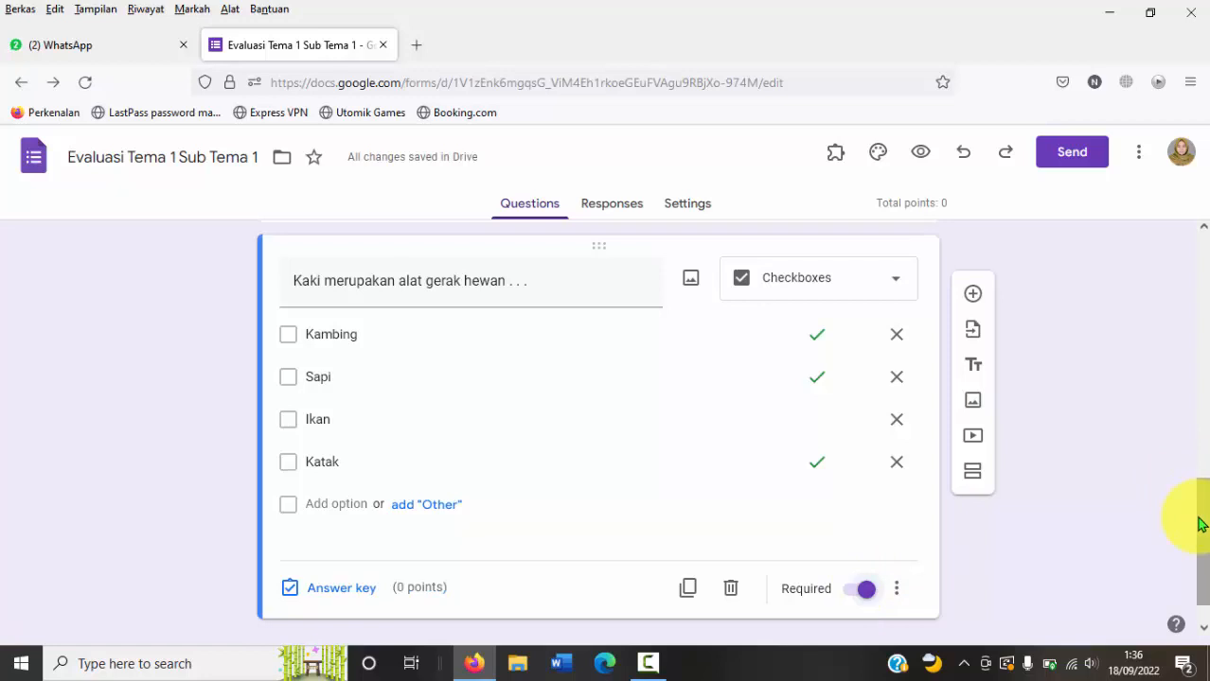
Step: Set the point value of the multiple-choice bird question to 5 in its answer key
drag(1202, 513, 1202, 326)
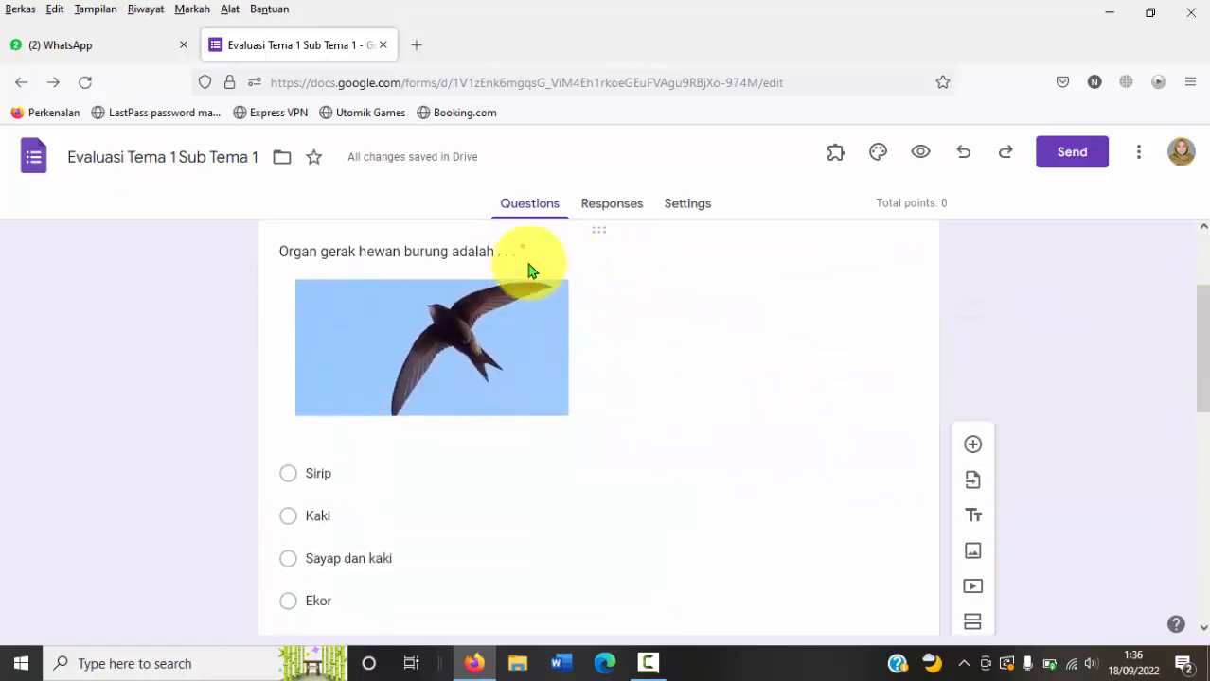
click(489, 250)
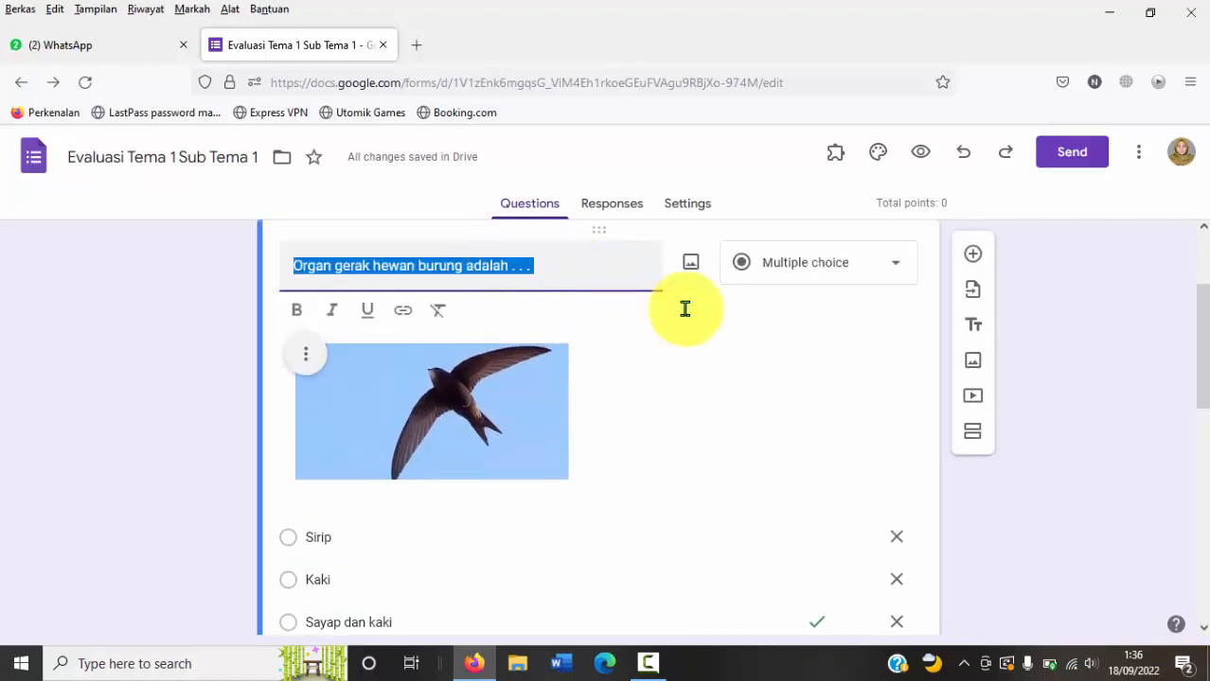
drag(1205, 336, 1196, 391)
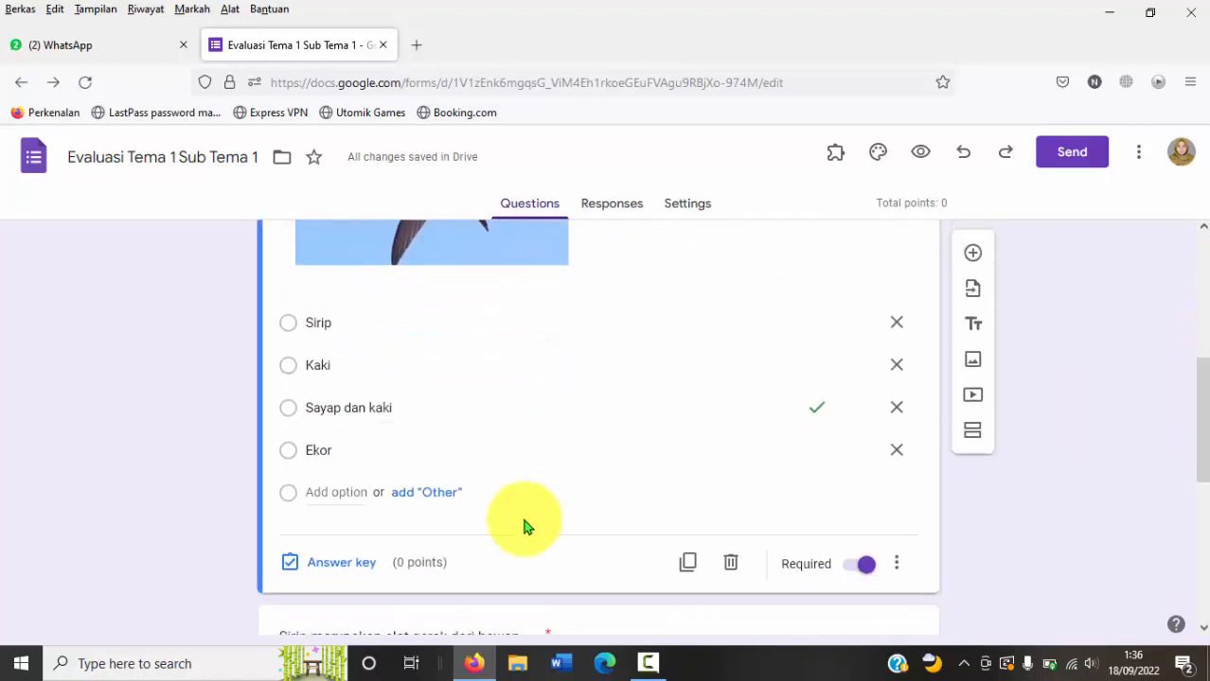
click(335, 568)
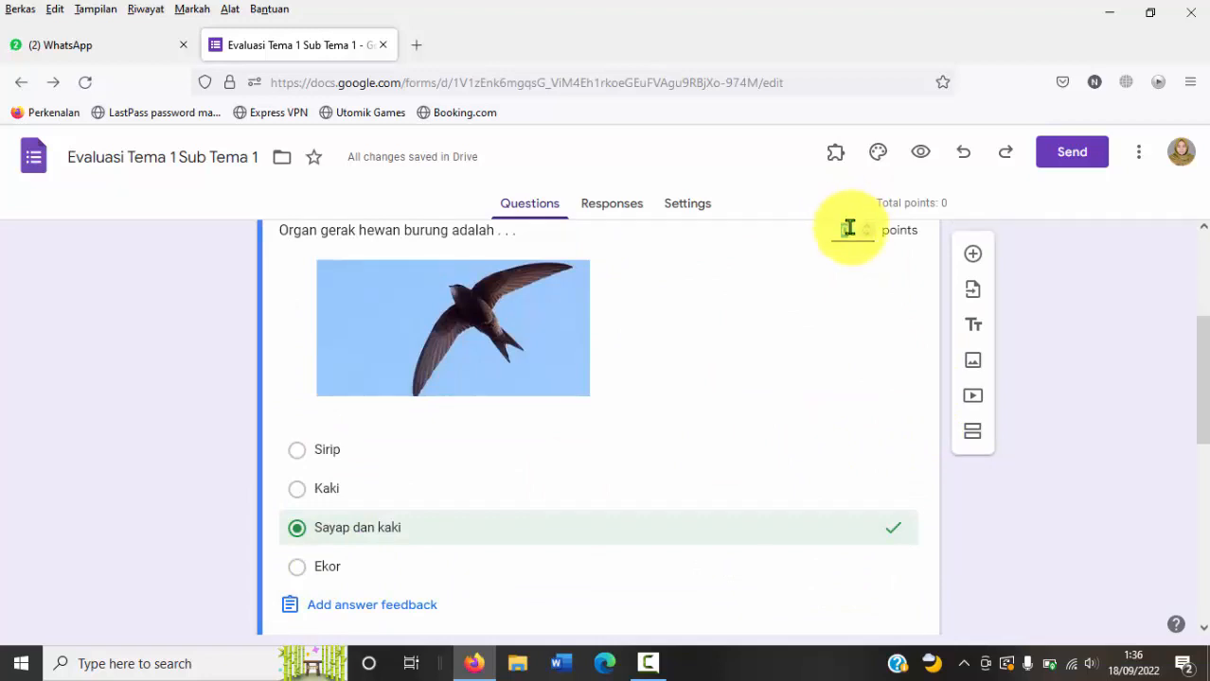
drag(1195, 341, 1200, 317)
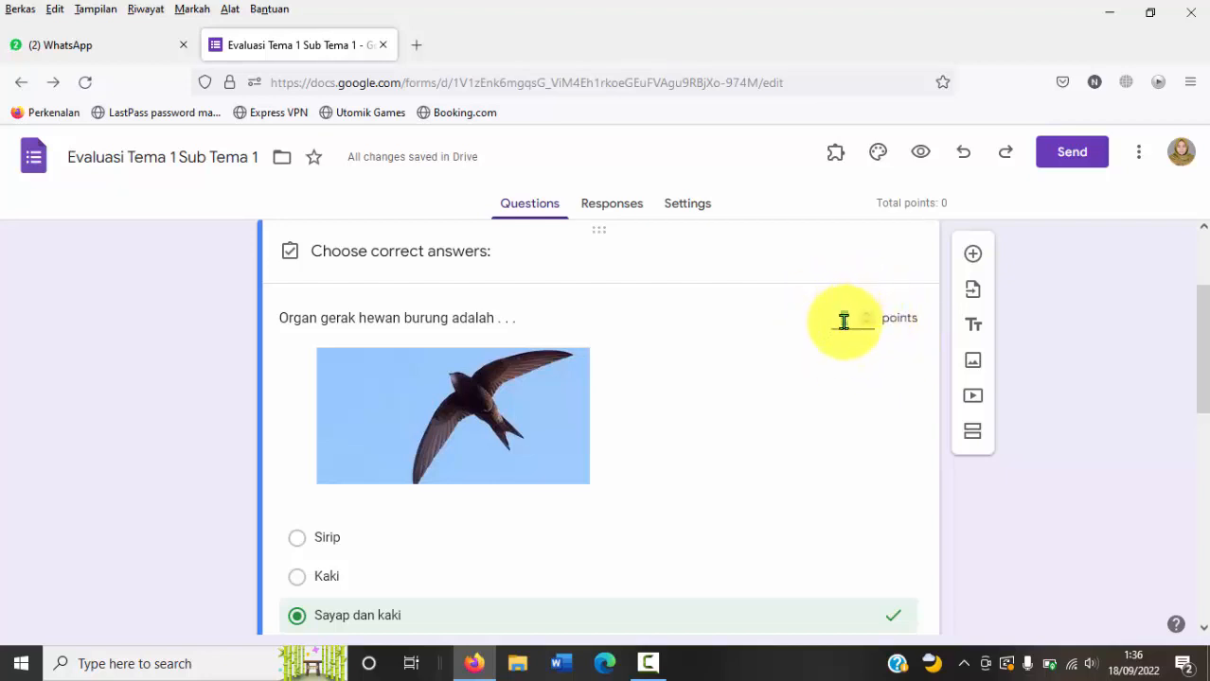
click(843, 322)
text(5)
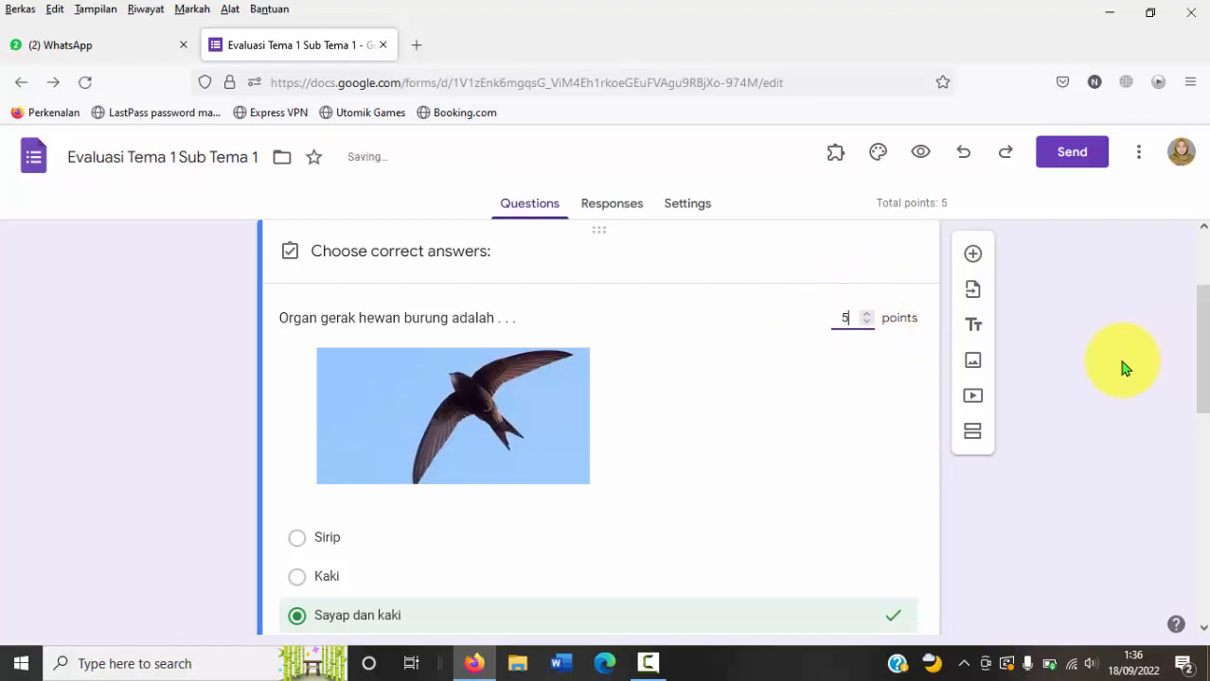
drag(1196, 324, 1190, 446)
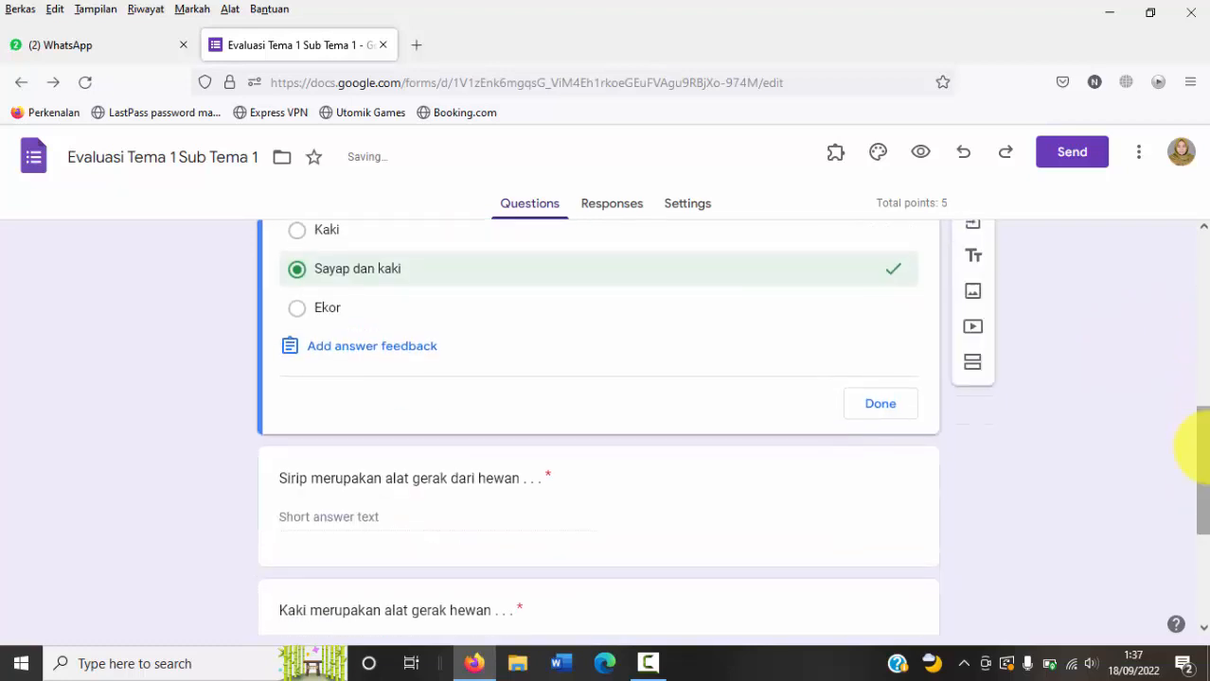
click(906, 425)
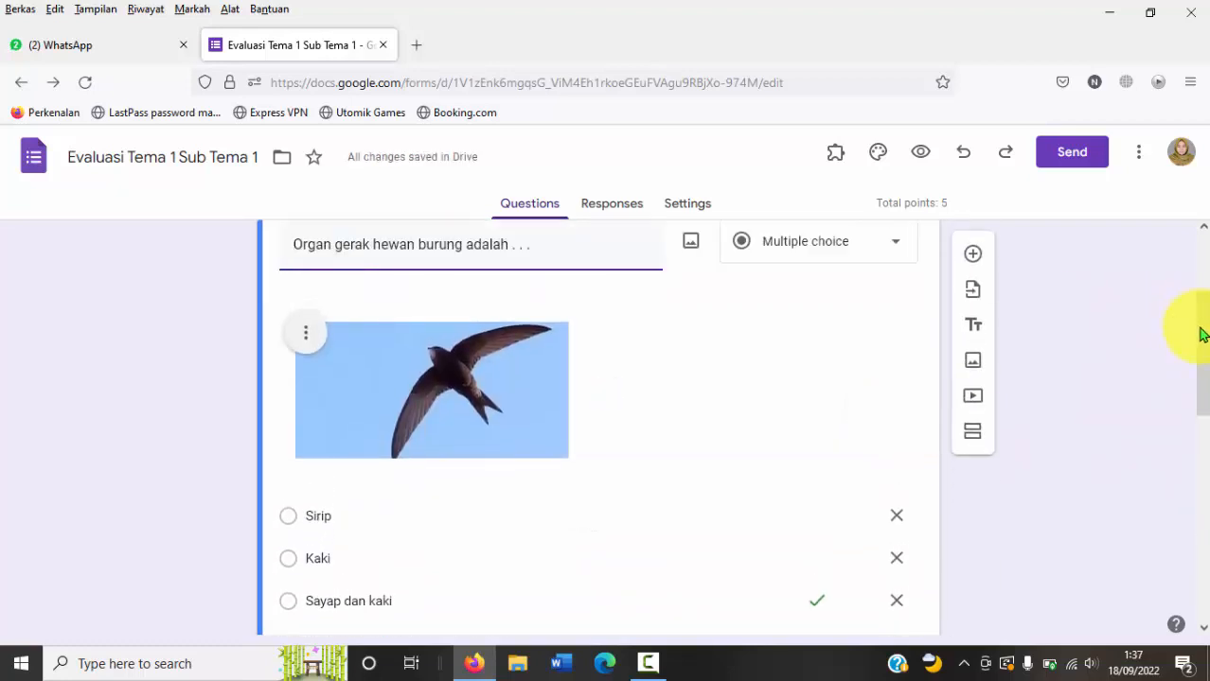
Step: Assign 5 points to the short-answer question "Sirip merupakan alat gerak dari hewan" in its answer key
drag(1203, 335, 1206, 467)
drag(1200, 424, 1188, 500)
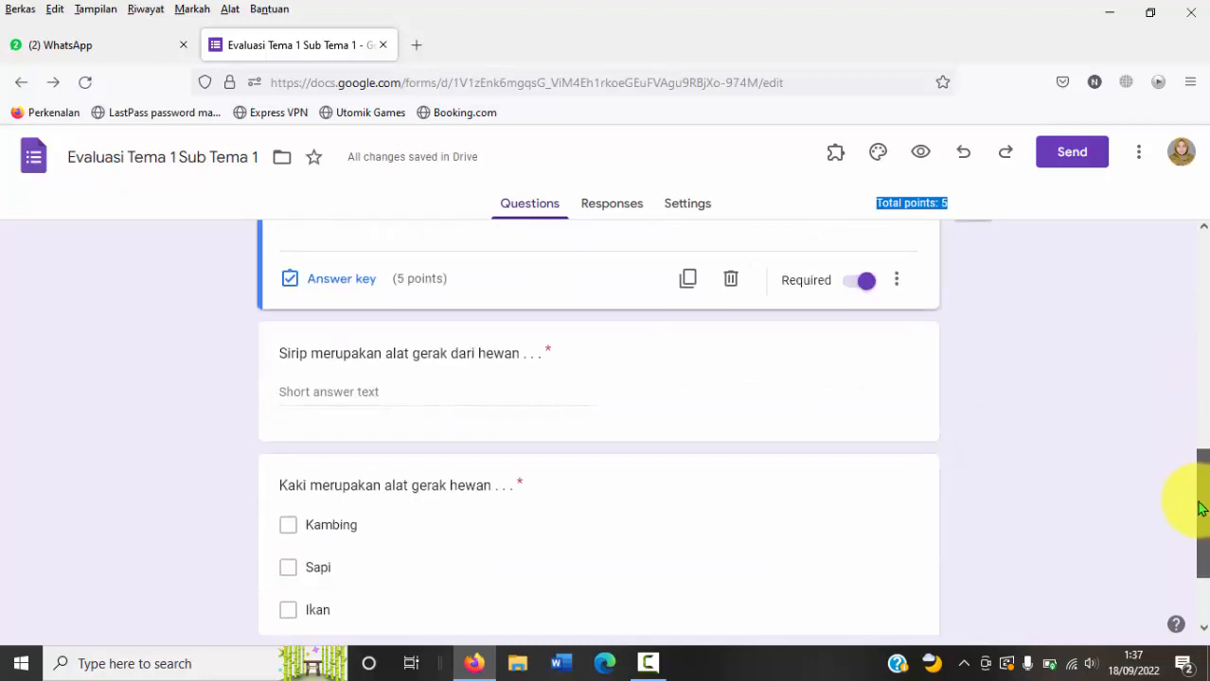
click(507, 354)
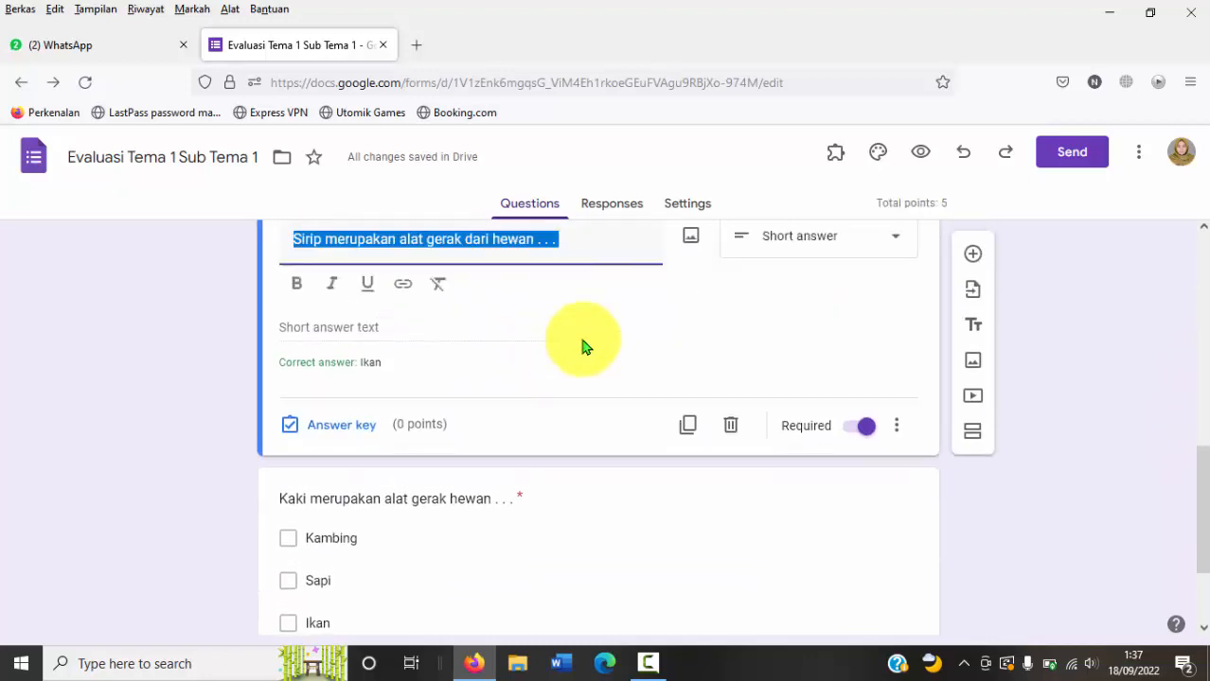
drag(1201, 492, 1200, 457)
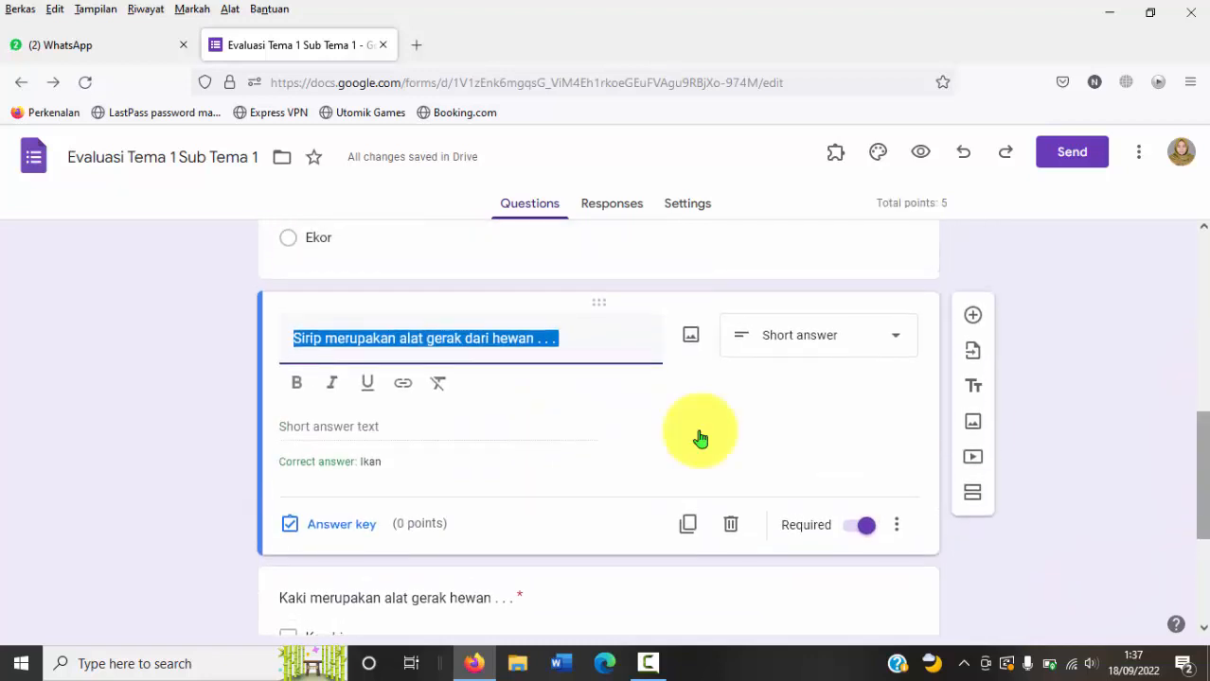
click(318, 524)
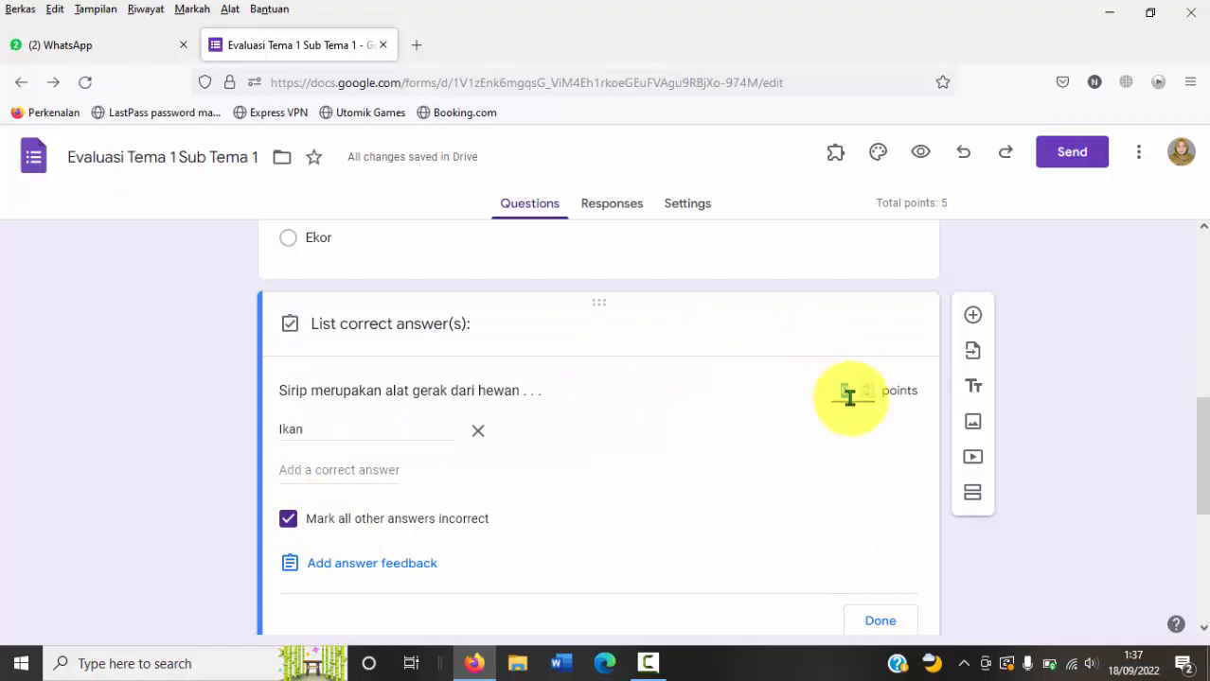
text(5)
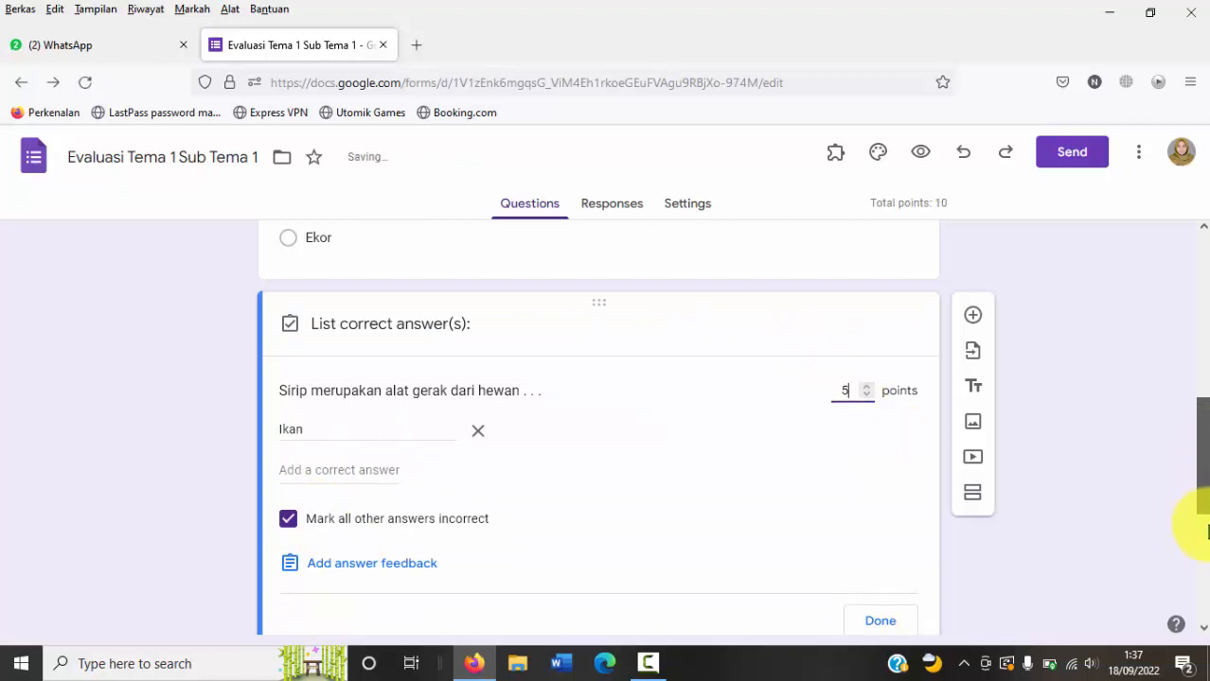
scroll(871, 564, down, 3)
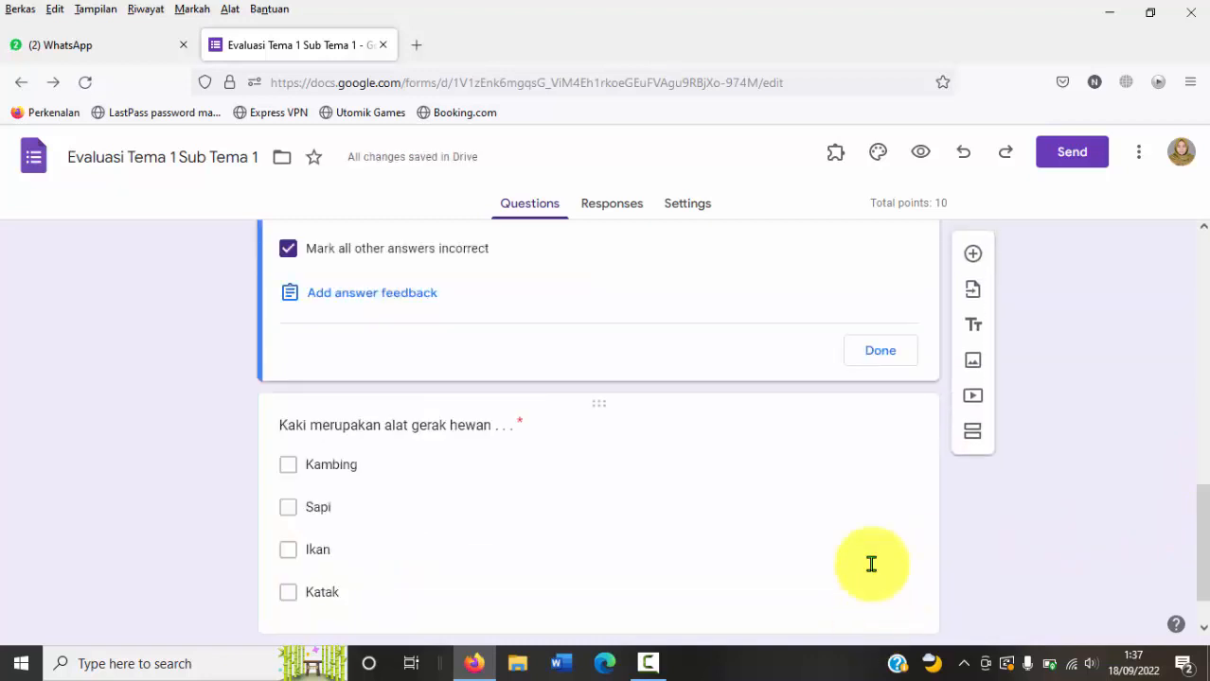
click(870, 357)
Step: Assign 10 points to the checkbox question "Kaki merupakan alat gerak hewan" in its answer key
click(579, 501)
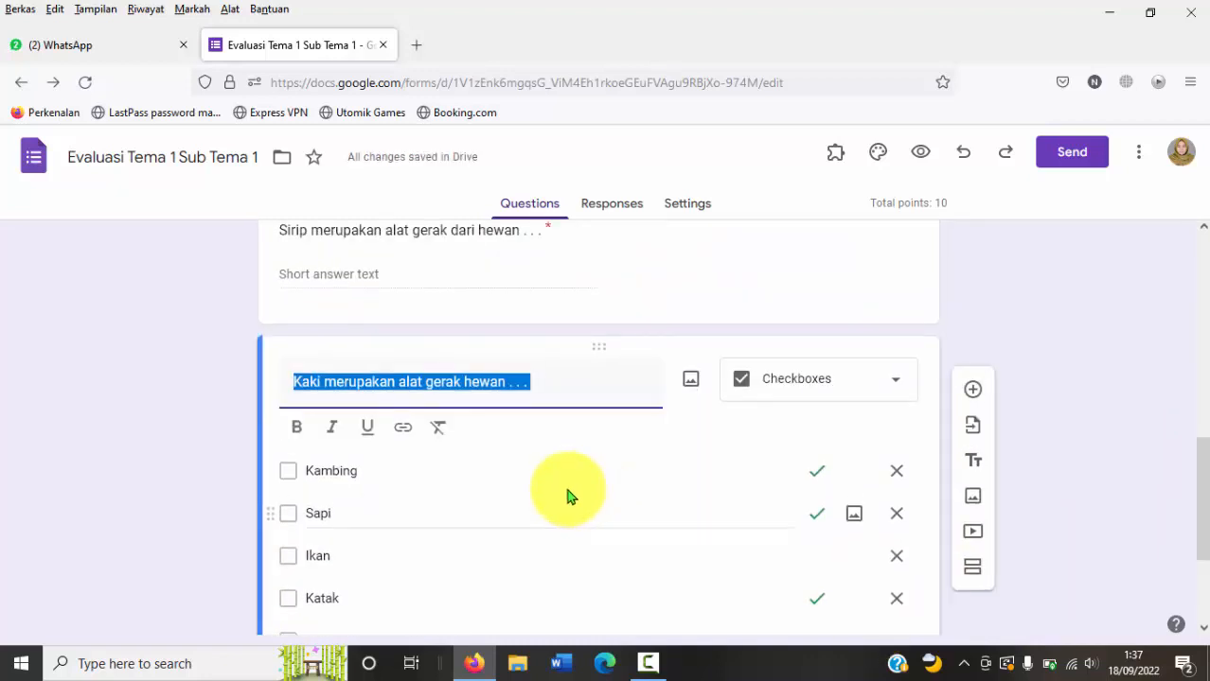
drag(1205, 472, 1201, 498)
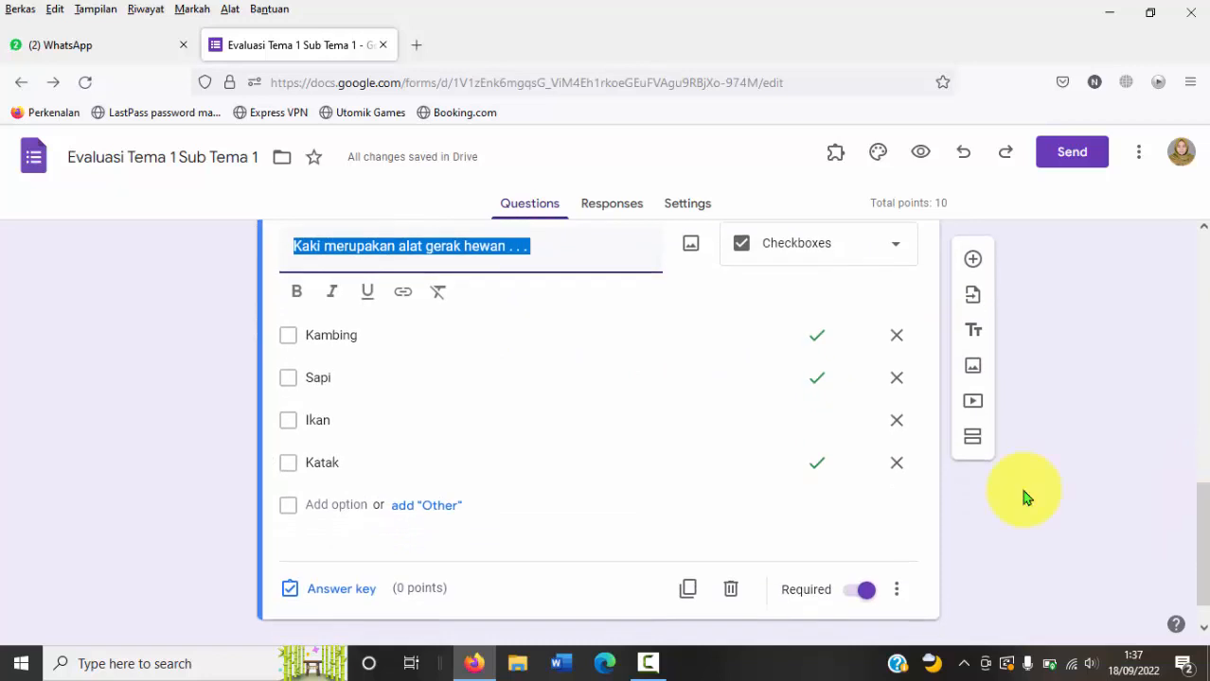
click(322, 591)
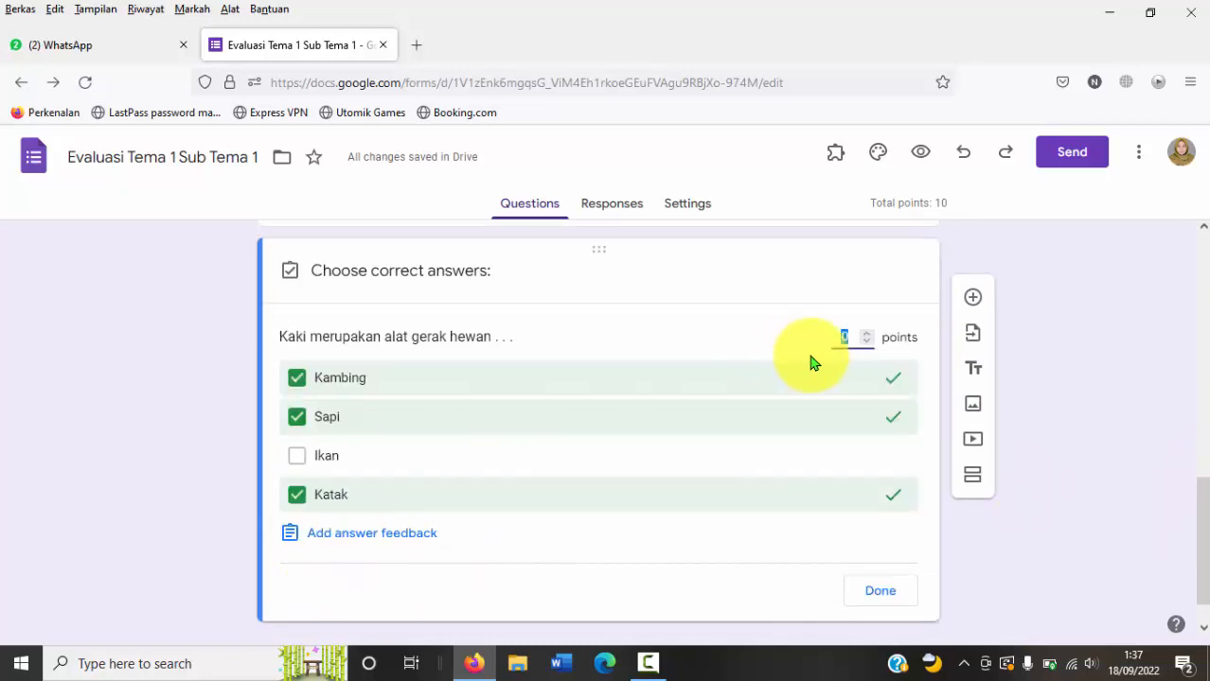
click(886, 589)
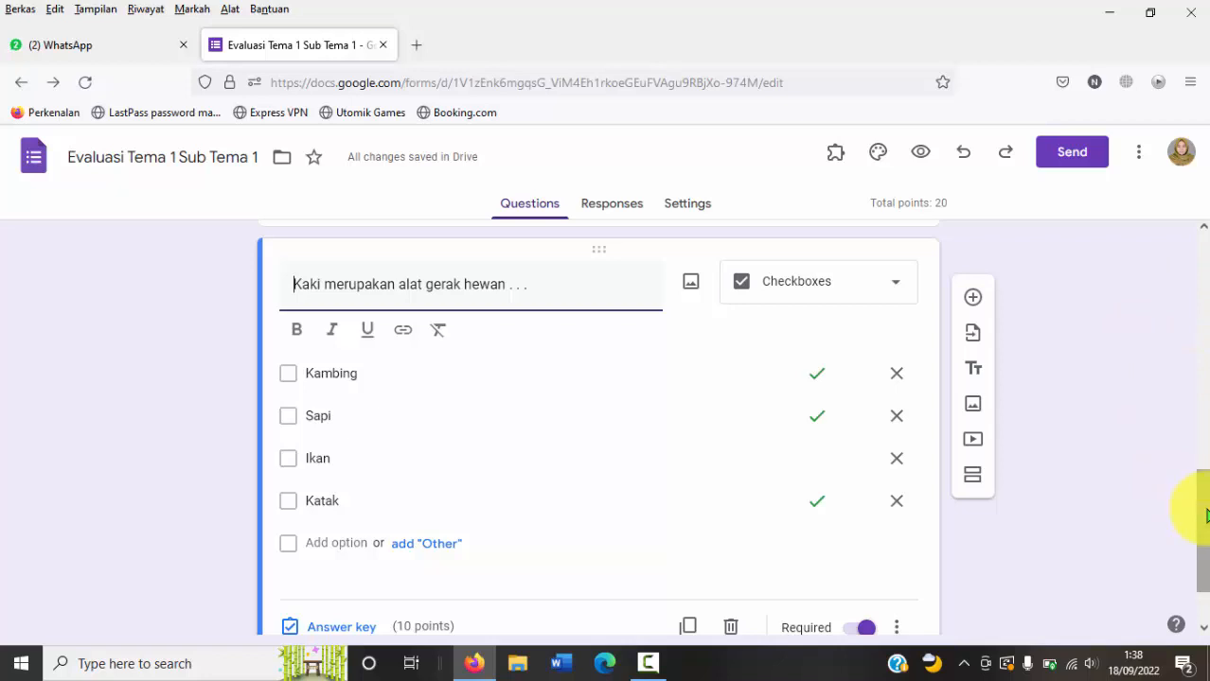
Step: Open the sending options of the quiz "Evaluasi Tema 1 Sub Tema 1"
drag(1204, 516, 1198, 157)
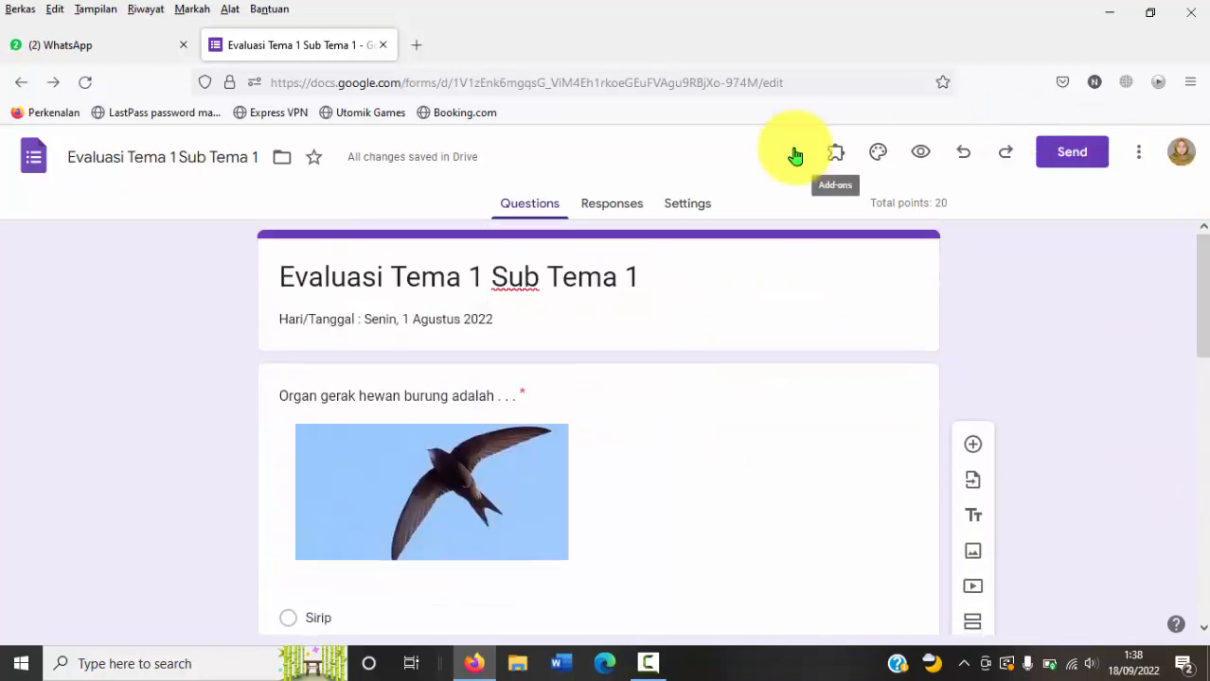
click(1074, 154)
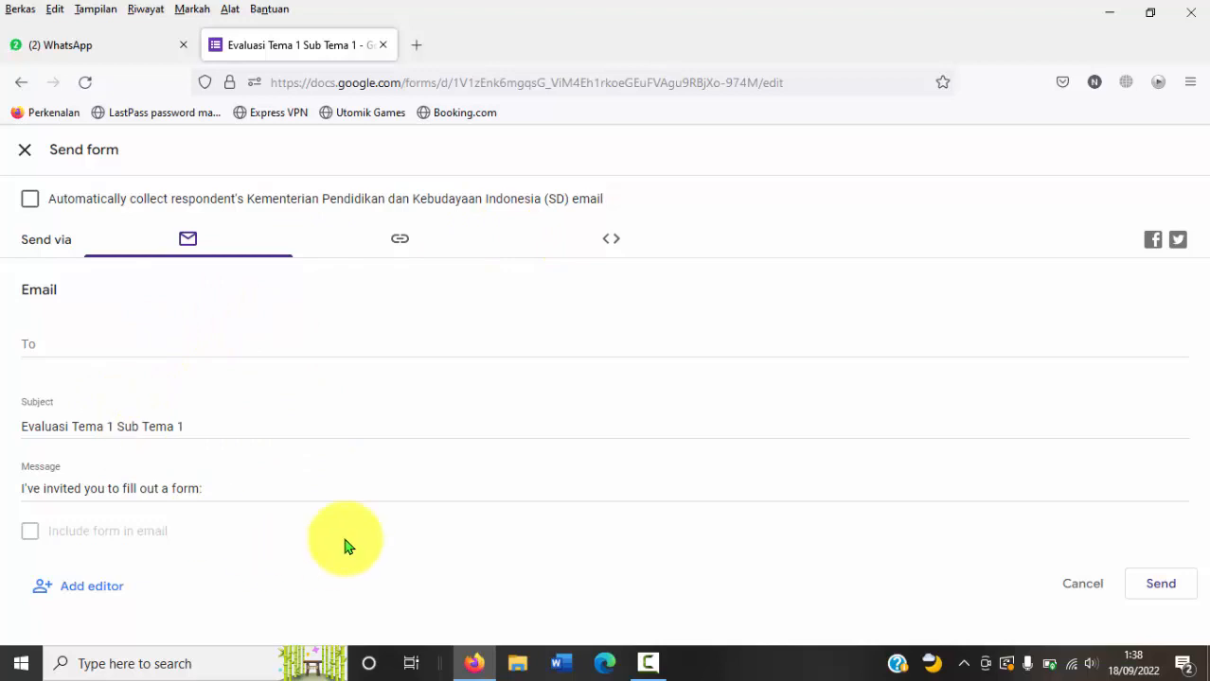
click(26, 347)
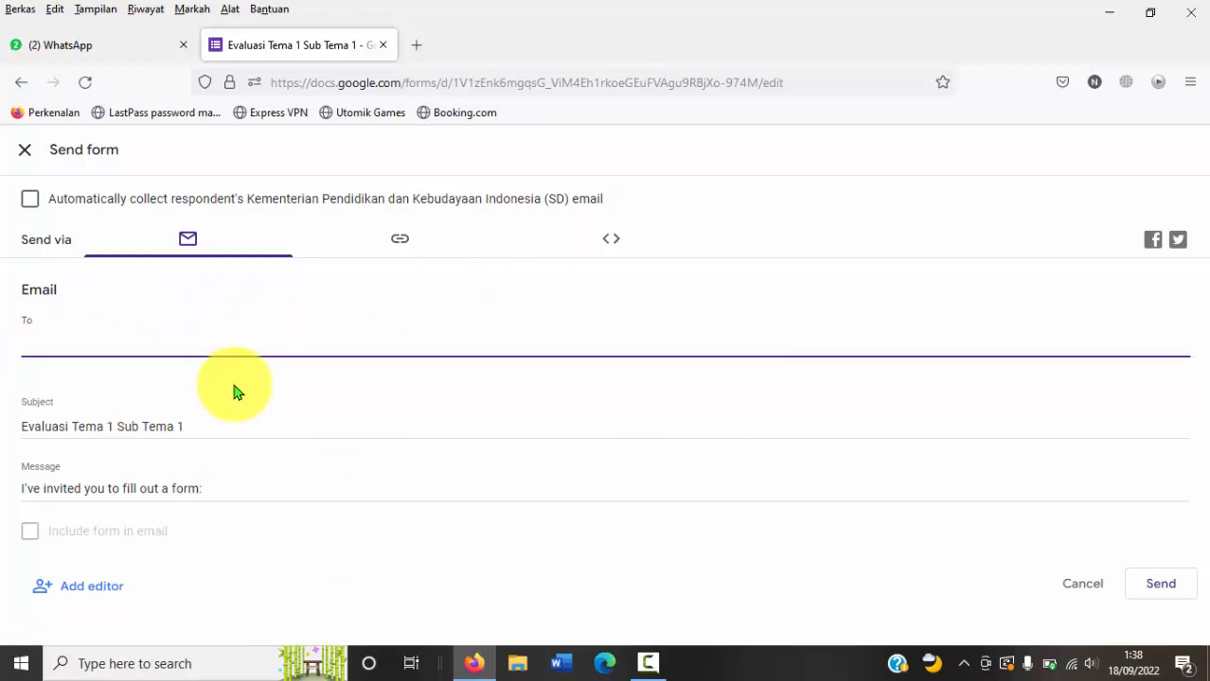
text(he)
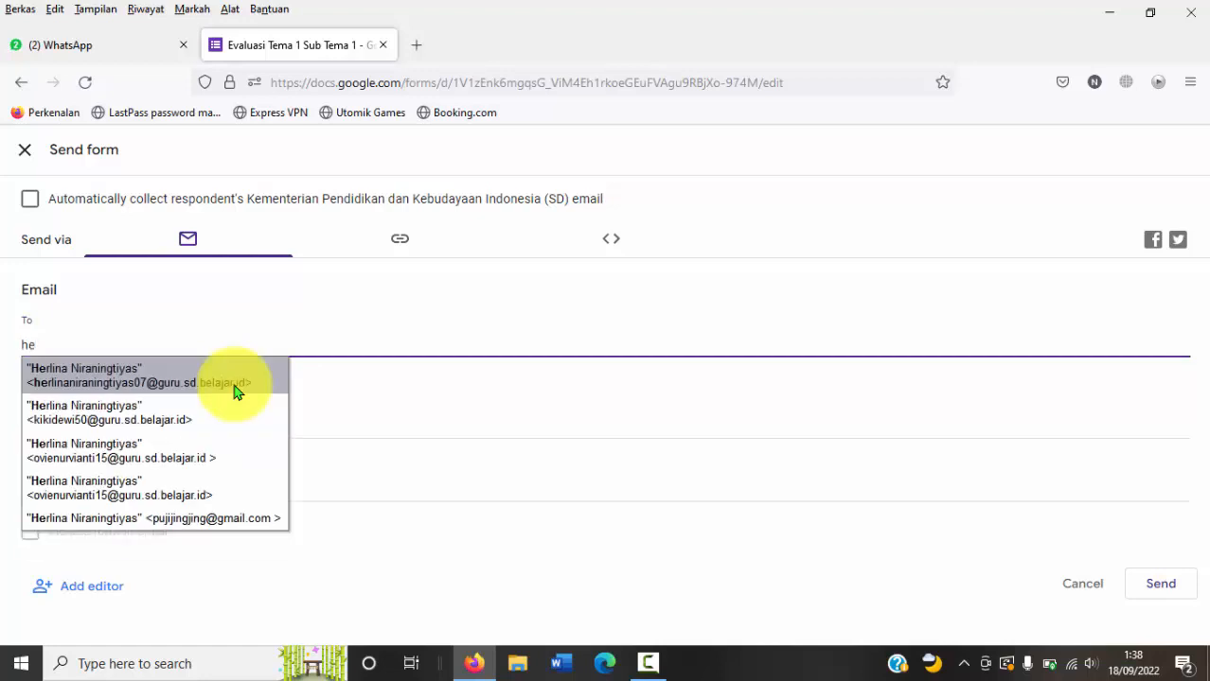
key(BackSpace)
key(BackSpace)
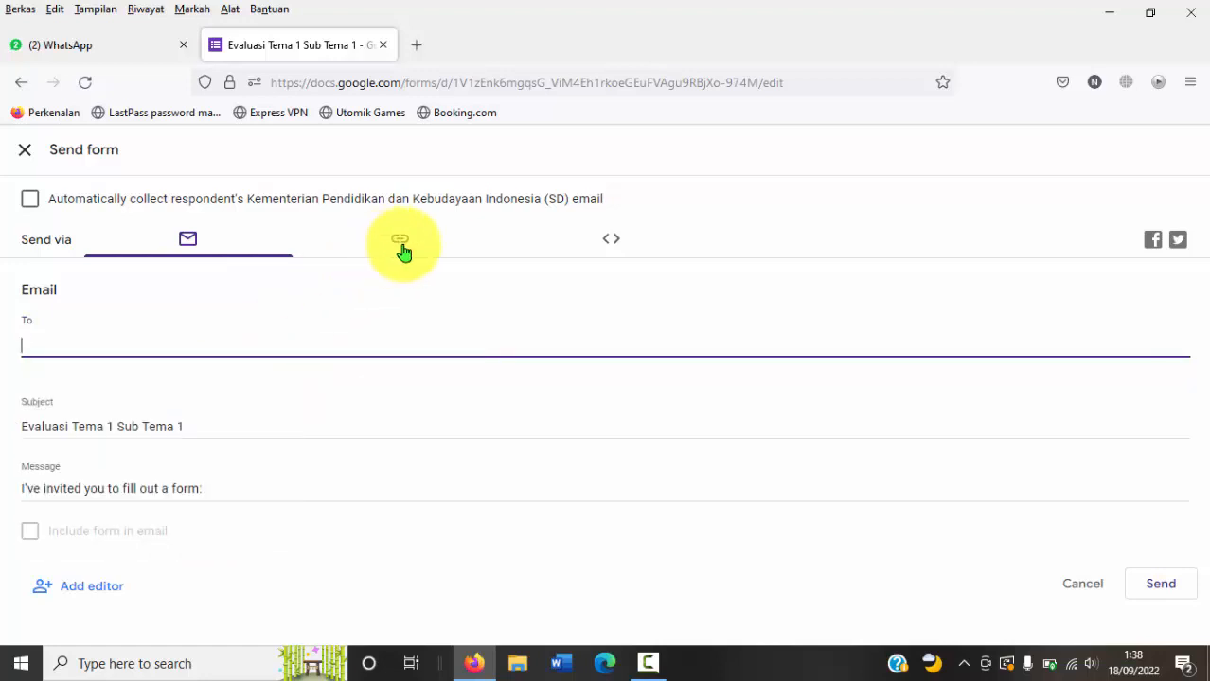
Step: Choose sending the form by link, shorten the URL and copy it
click(403, 248)
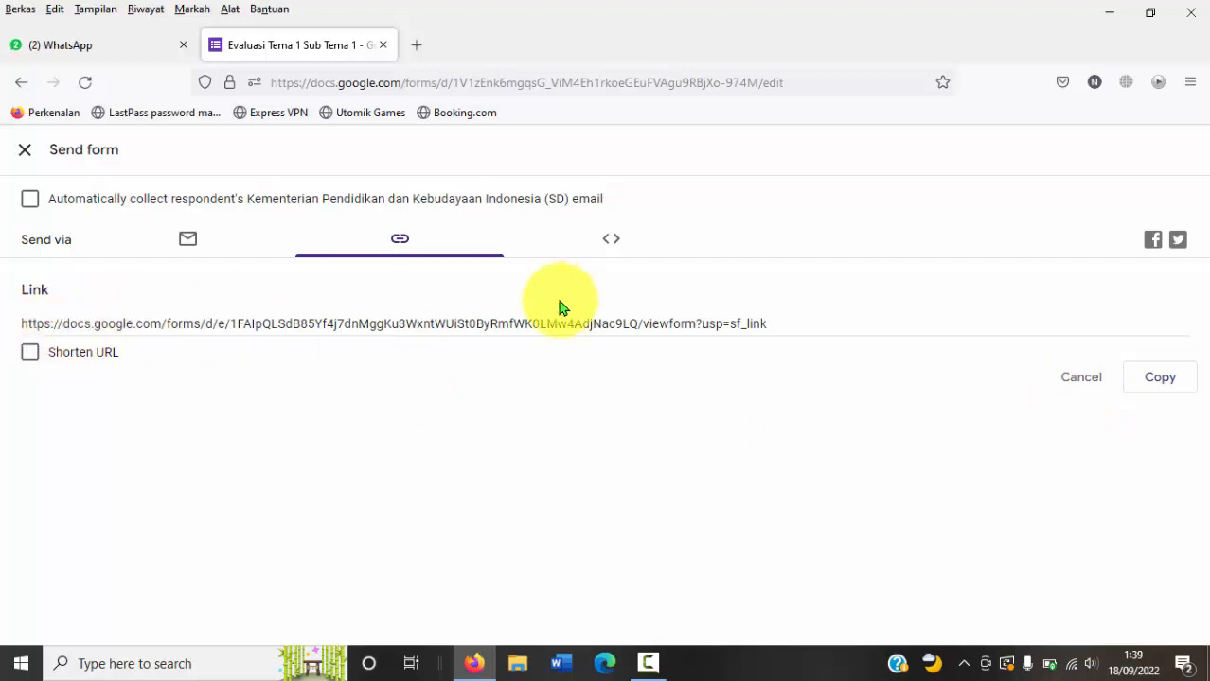
click(31, 354)
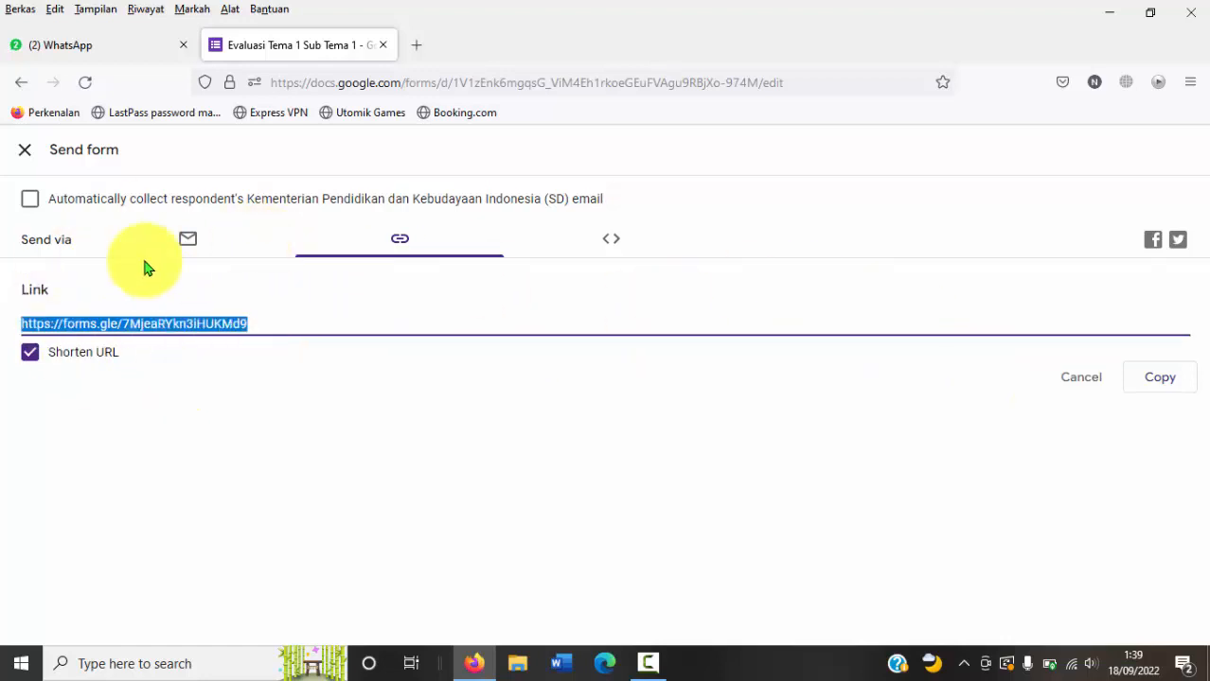
click(1157, 379)
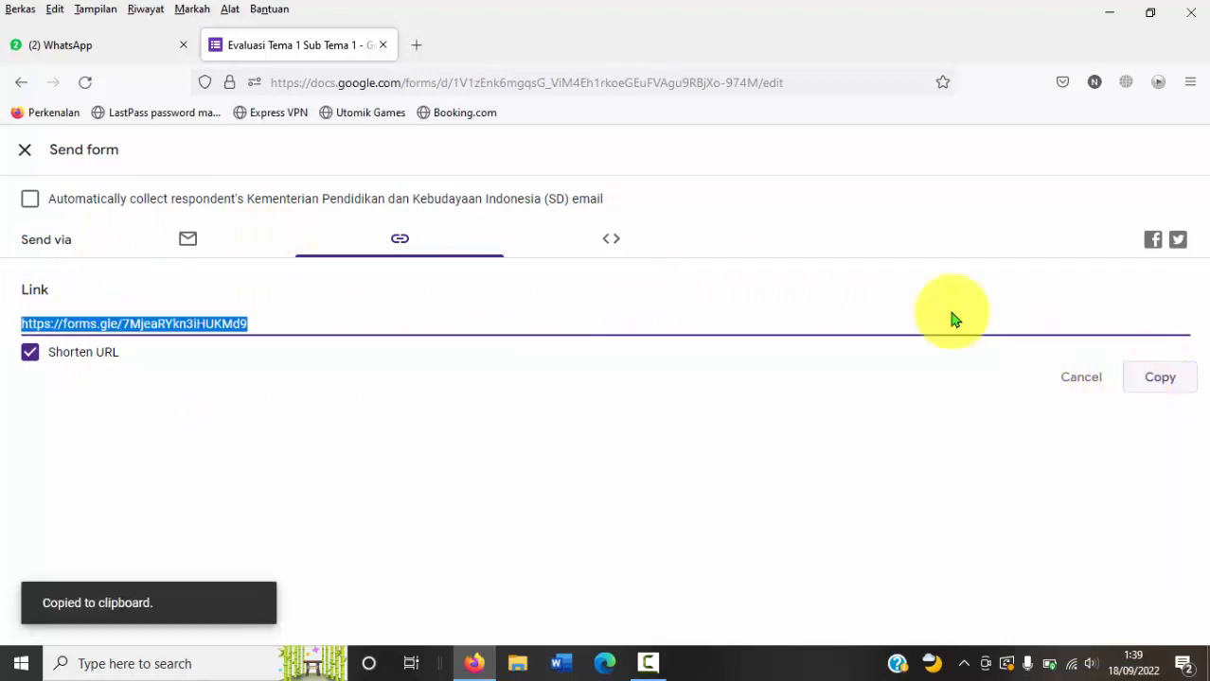
Step: Switch to Google Classroom in a new browser tab and start an announcement in the class "5 C (2021/2022)"
click(418, 52)
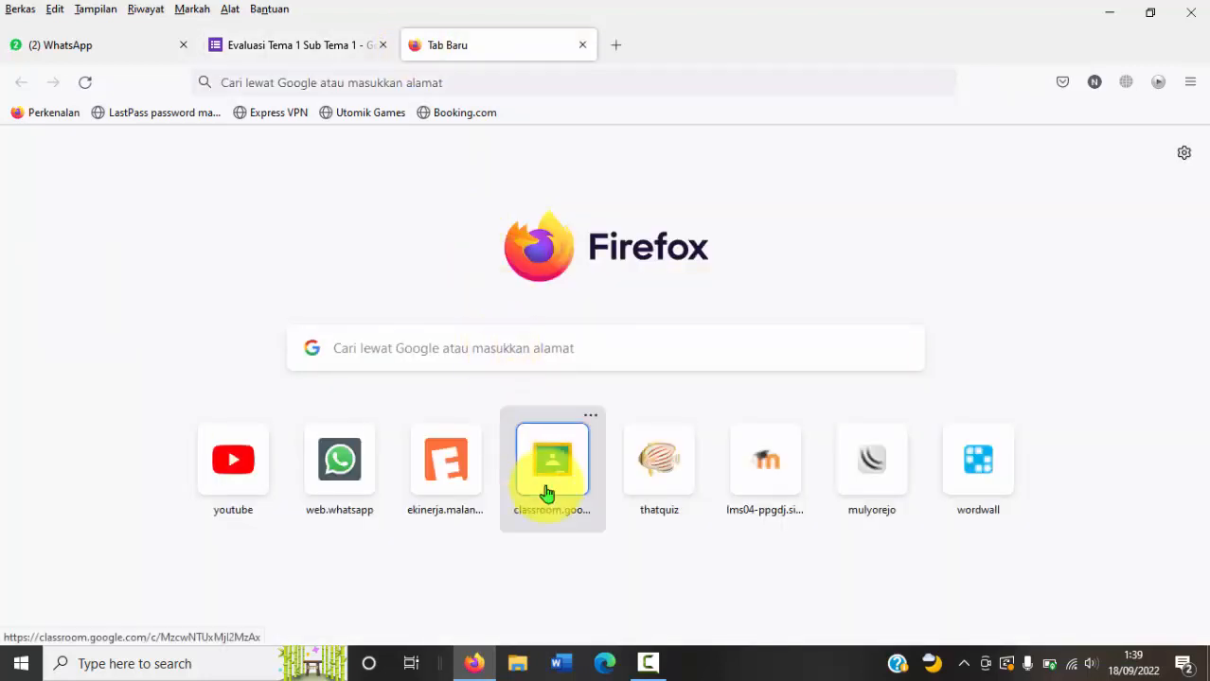
click(547, 492)
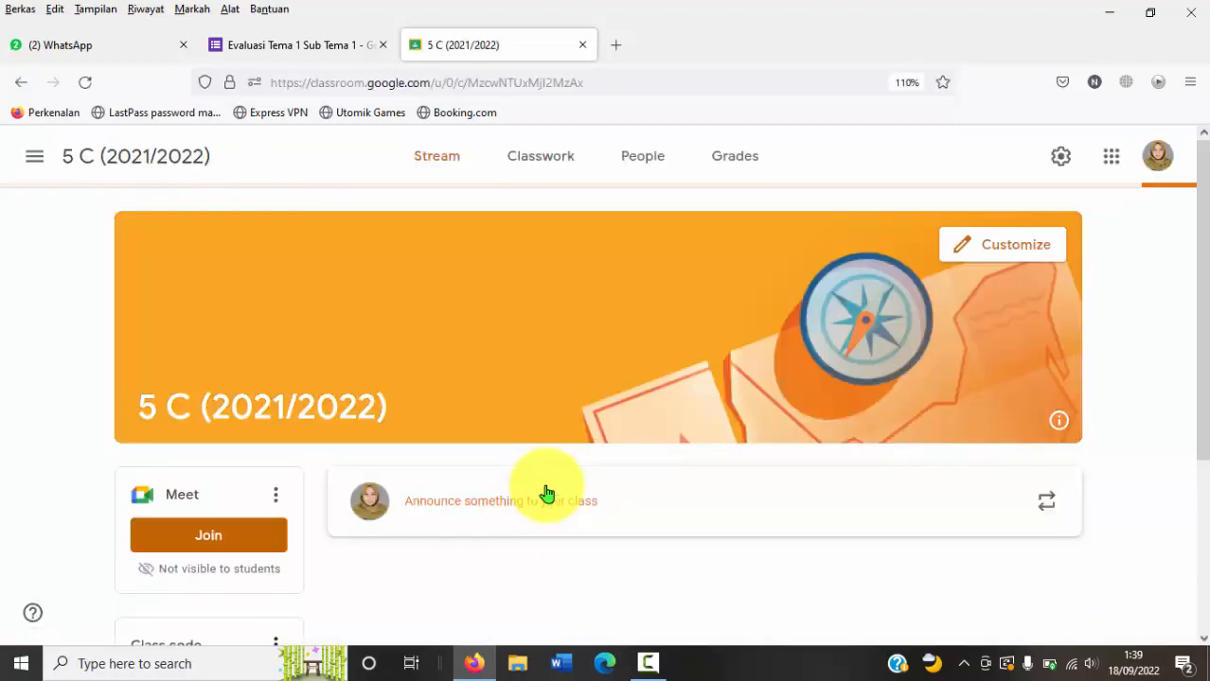
scroll(1198, 284, down, 3)
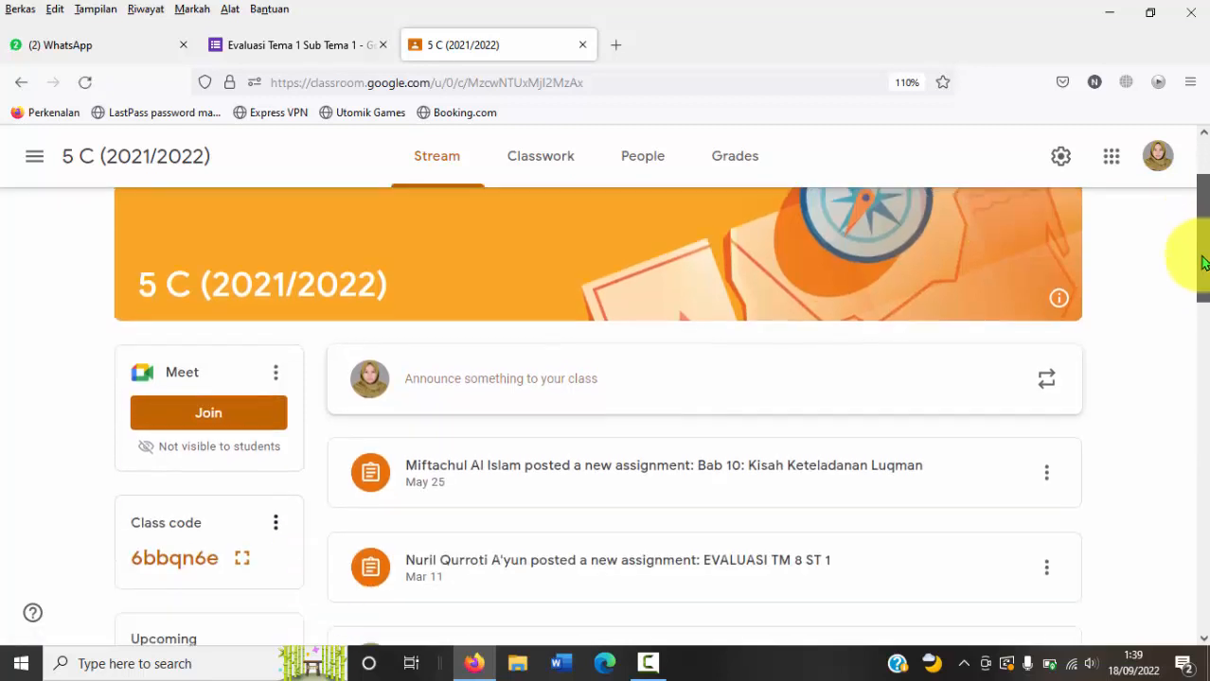
click(562, 254)
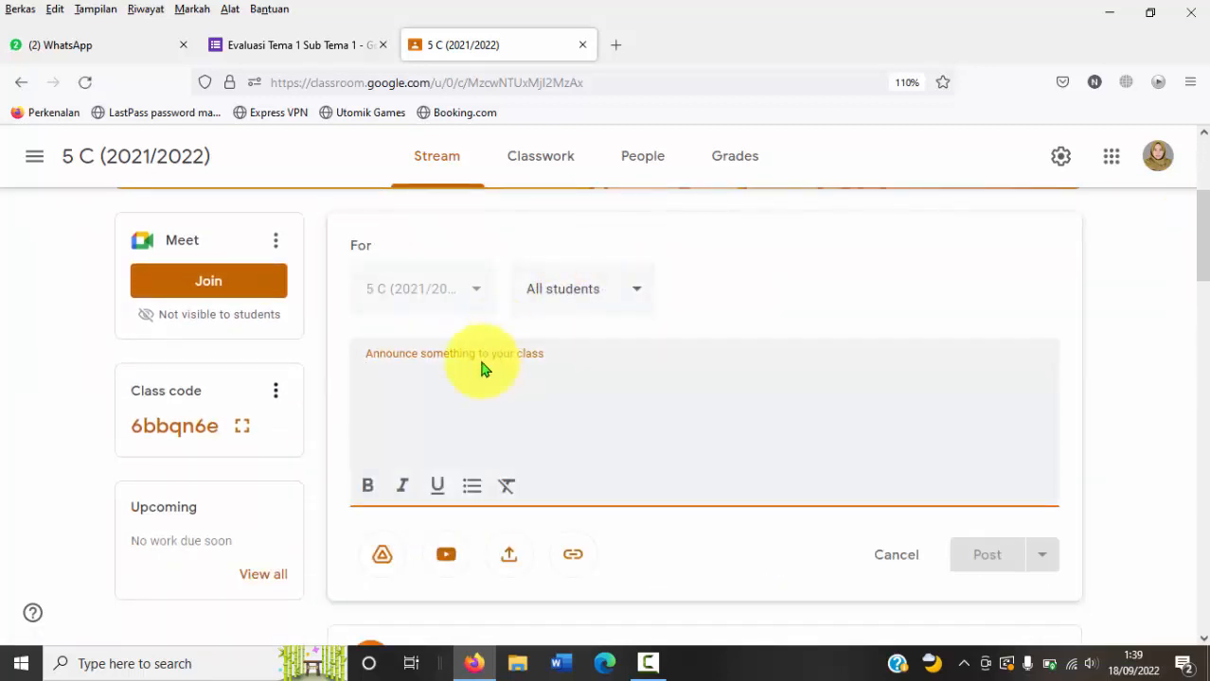
Step: Write the announcement "Semua peserta didik kelas 5C, silahkan belajar secara mandiri, kemudian selesaikan tugas yang ada pada link berikut"
click(469, 373)
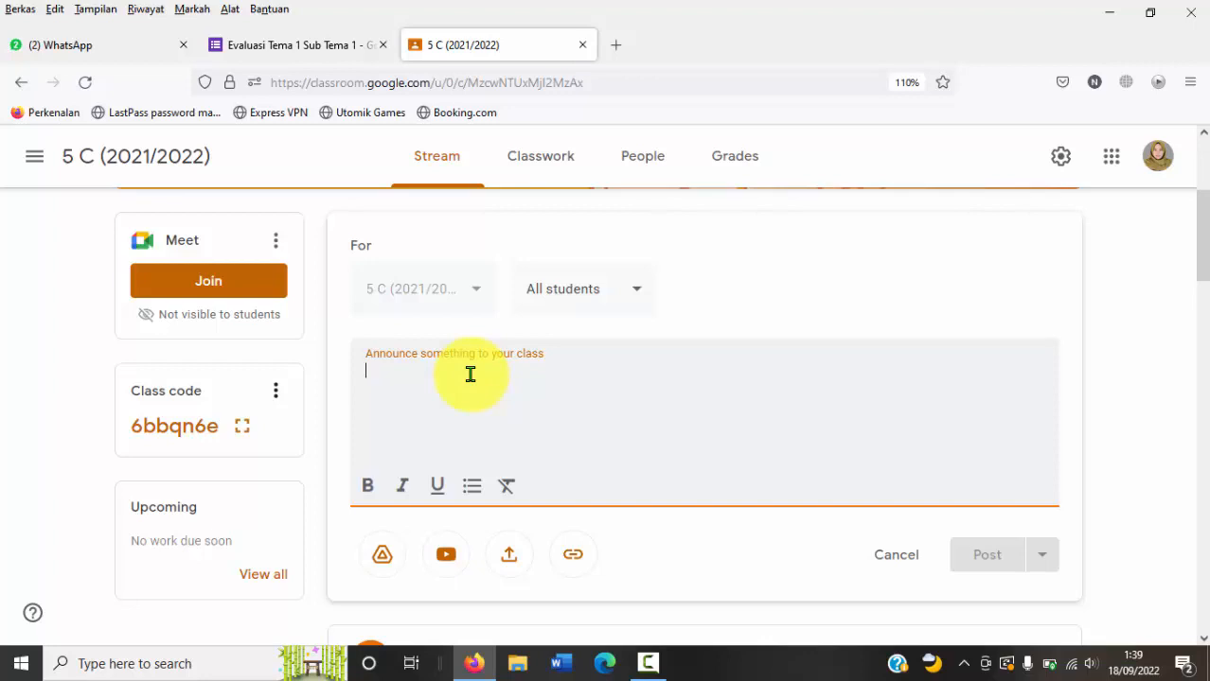
text(Semua pese)
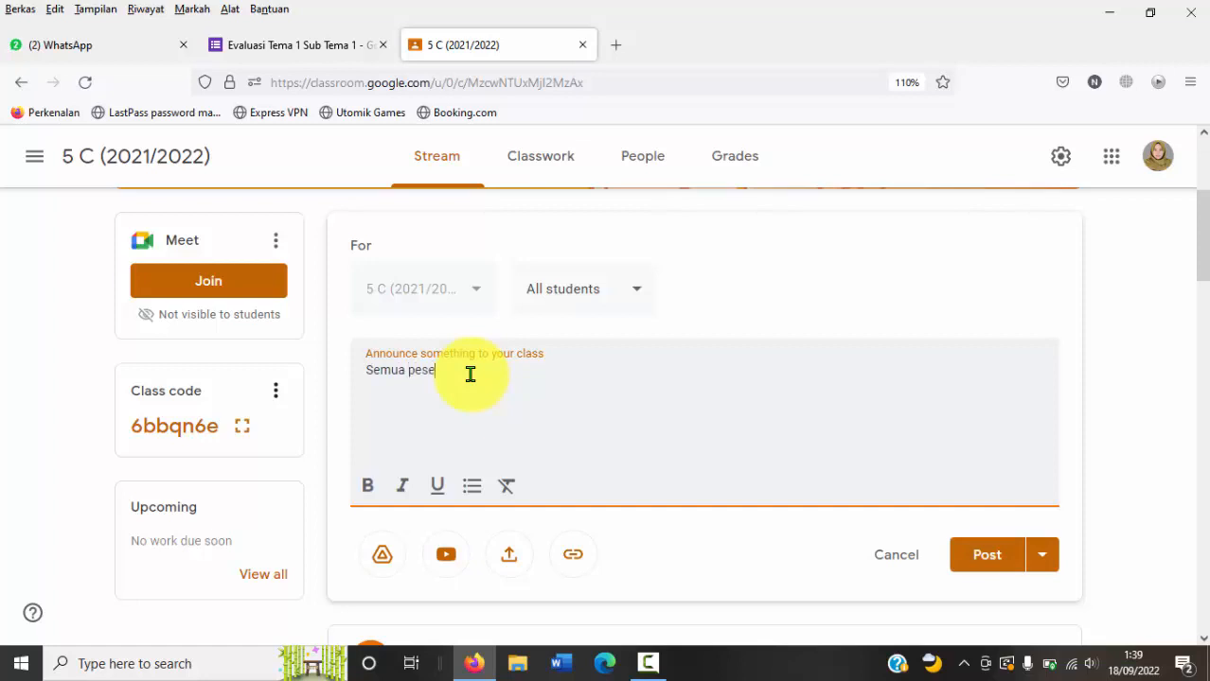
text(rta didik kelas 5)
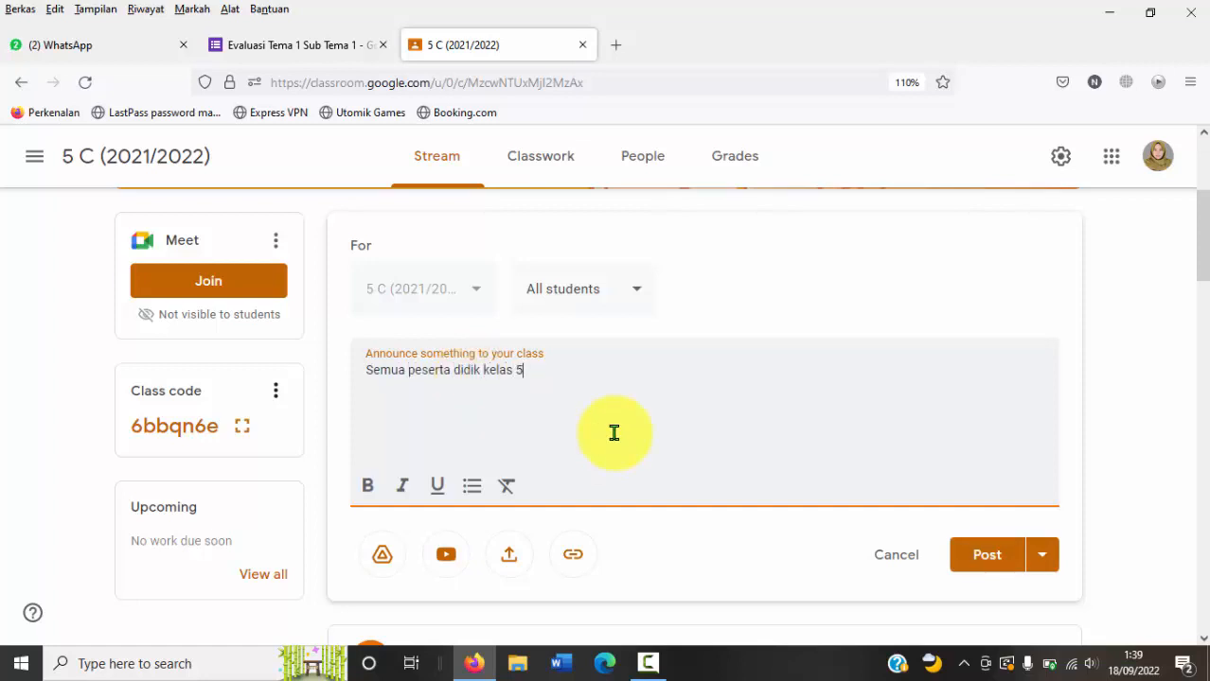
text(C, si)
text(lahkan belaaj)
text( sa)
key(BackSpace)
key(BackSpace)
key(BackSpace)
key(BackSpace)
key(BackSpace)
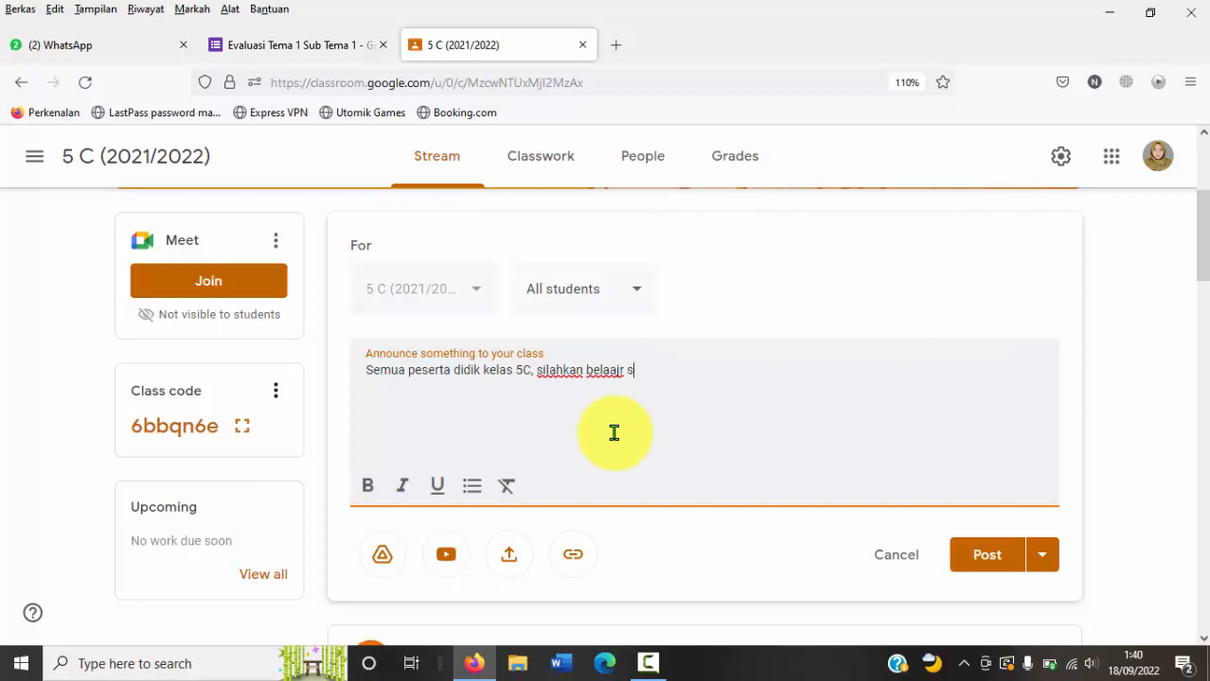
text(jar secara mandiri)
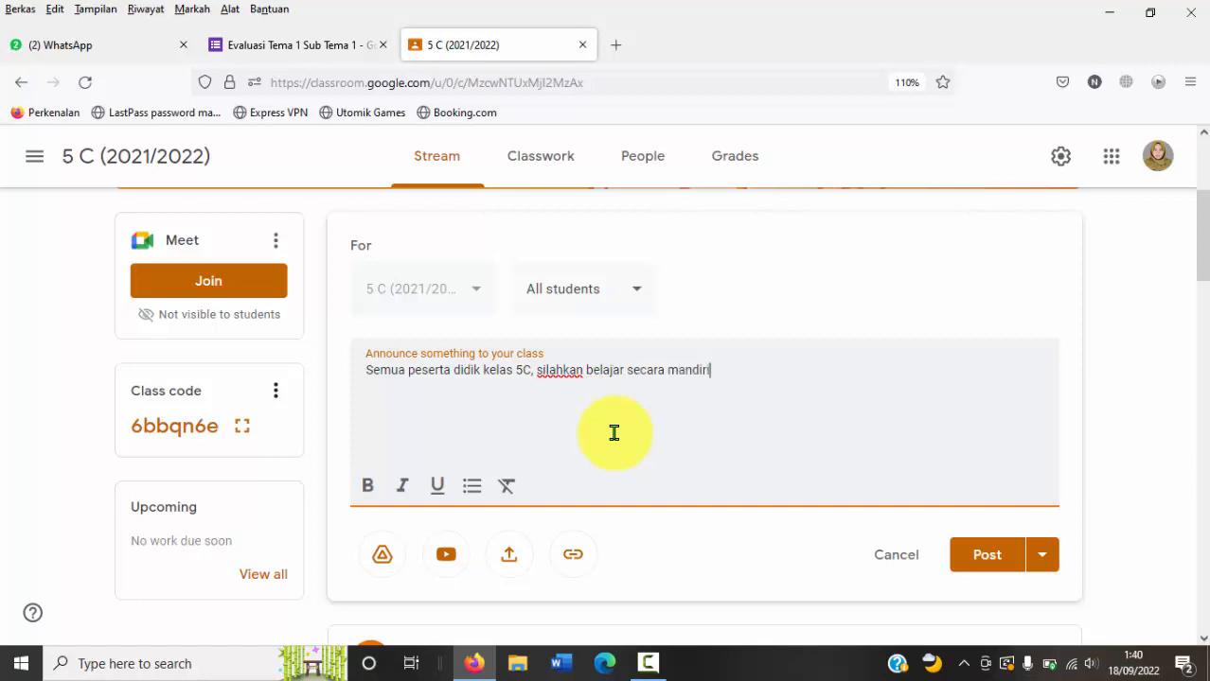
text(, kemudian selesaikan )
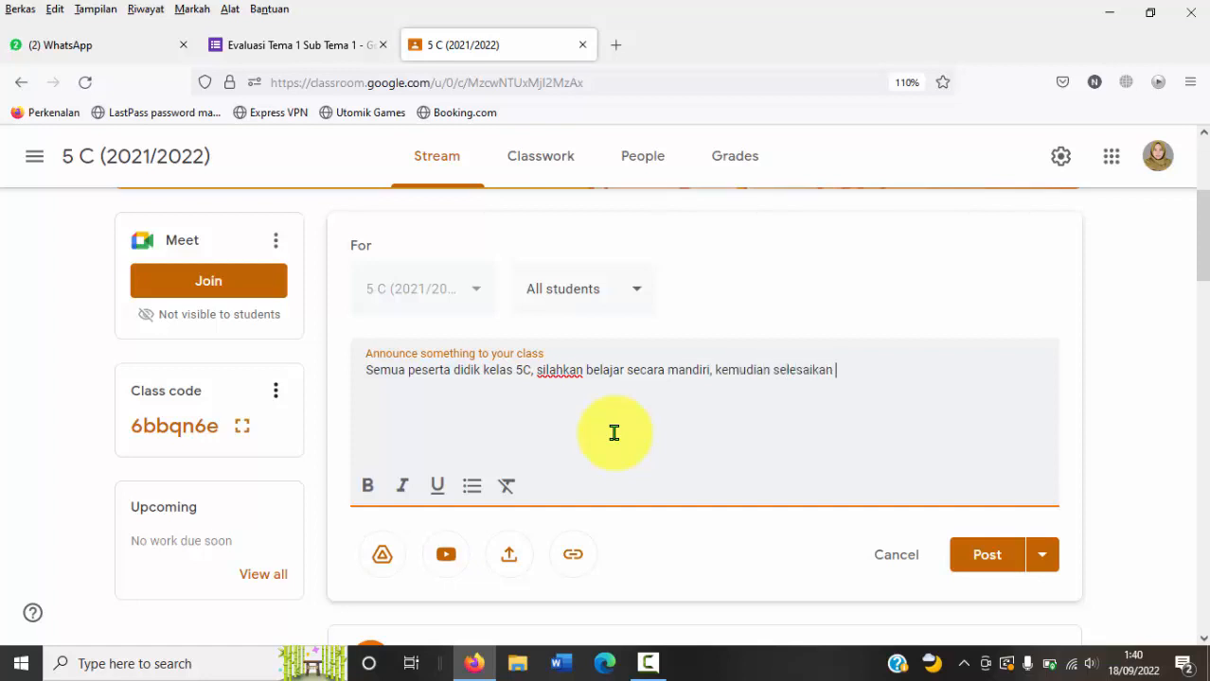
text(tugas yang ada pada l)
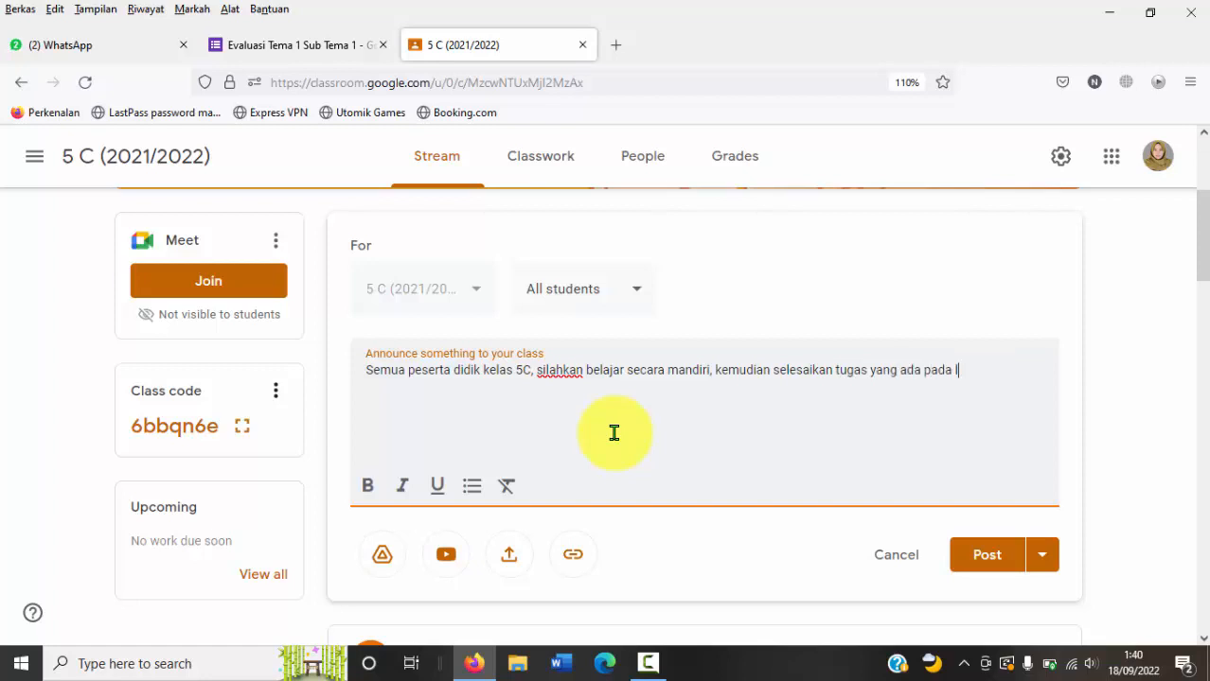
text(ink berikut)
key(Return)
key(ctrl+v)
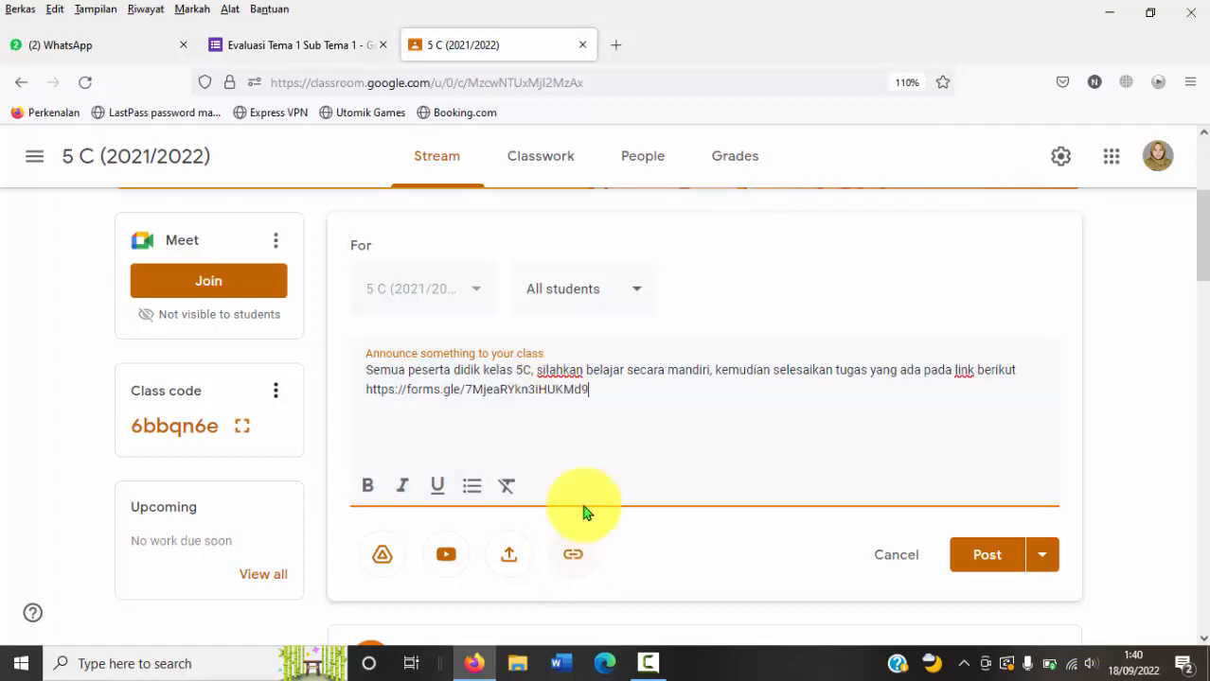
drag(581, 397, 373, 394)
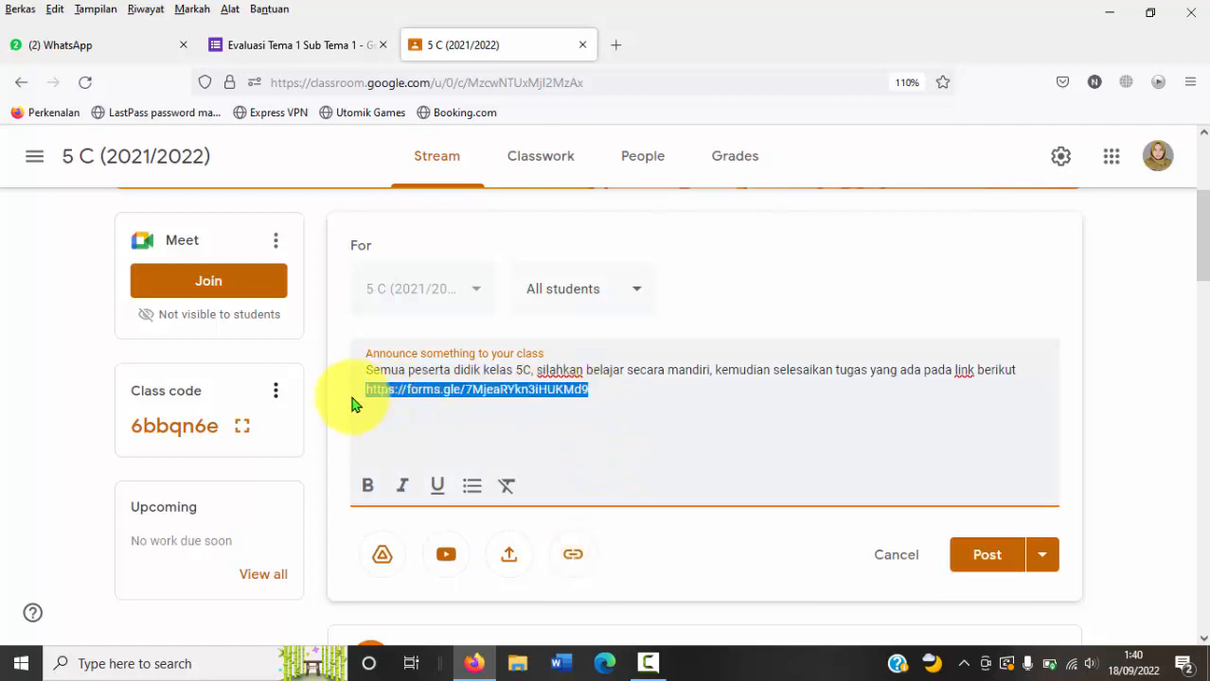
key(BackSpace)
key(BackSpace)
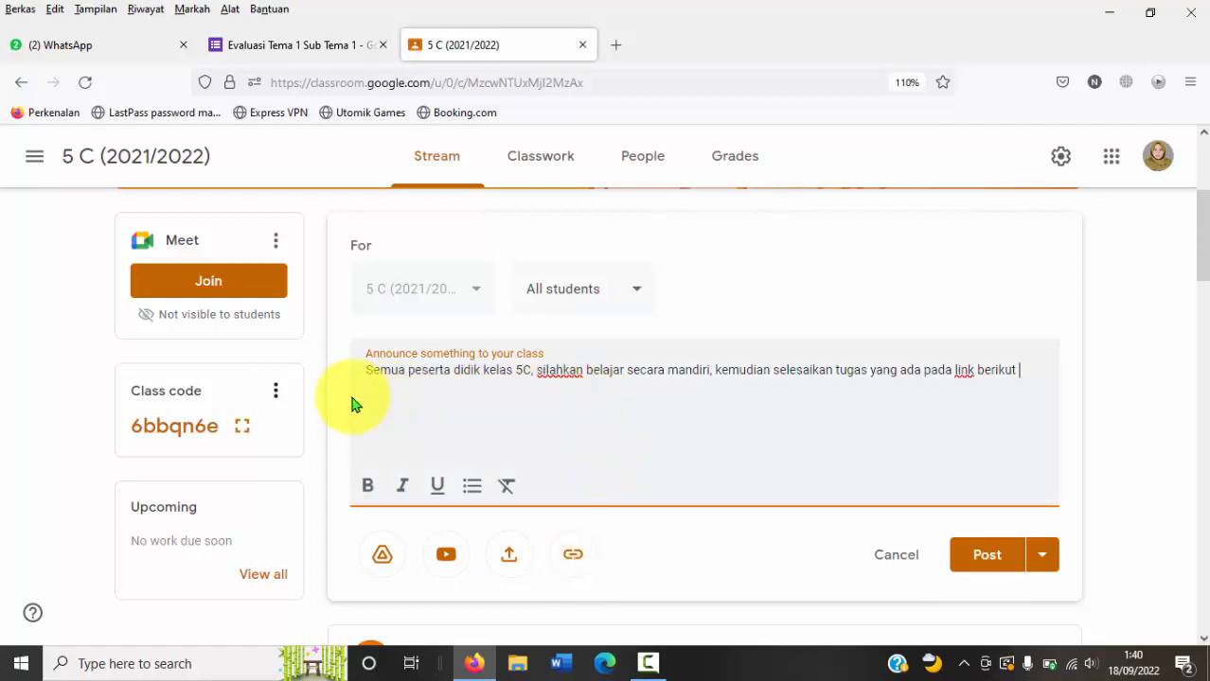
Step: Attach the copied shortened form URL to the announcement as a link and post it to all students
click(573, 558)
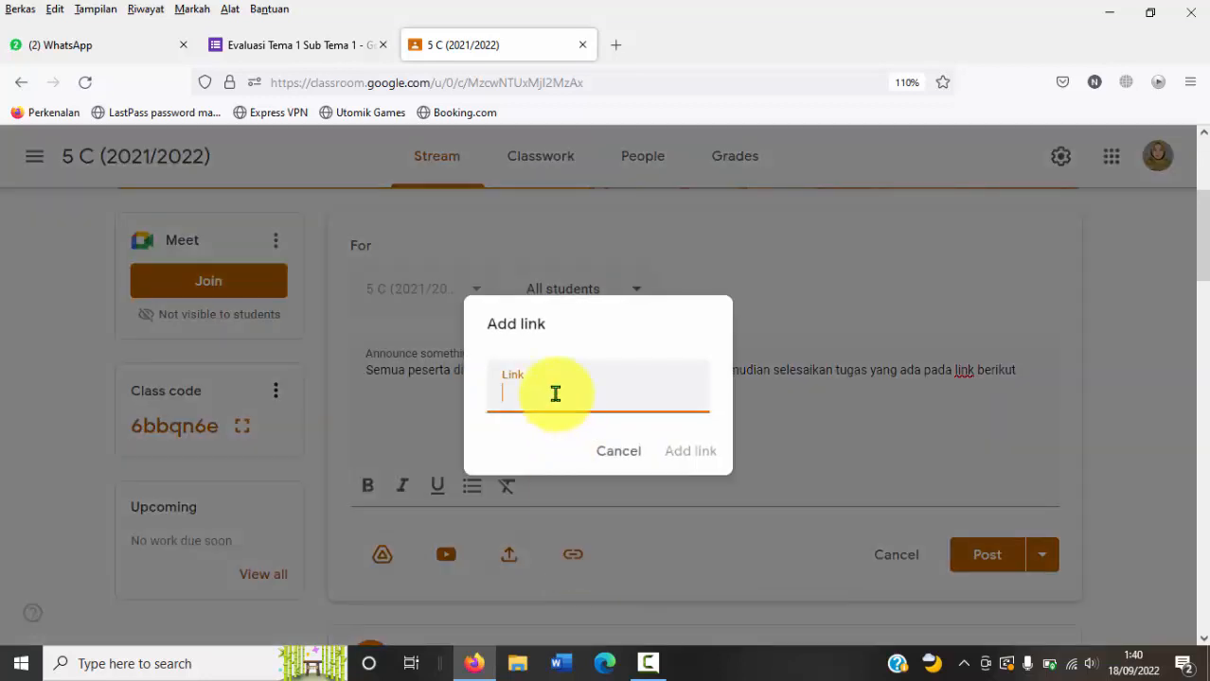
key(ctrl+v)
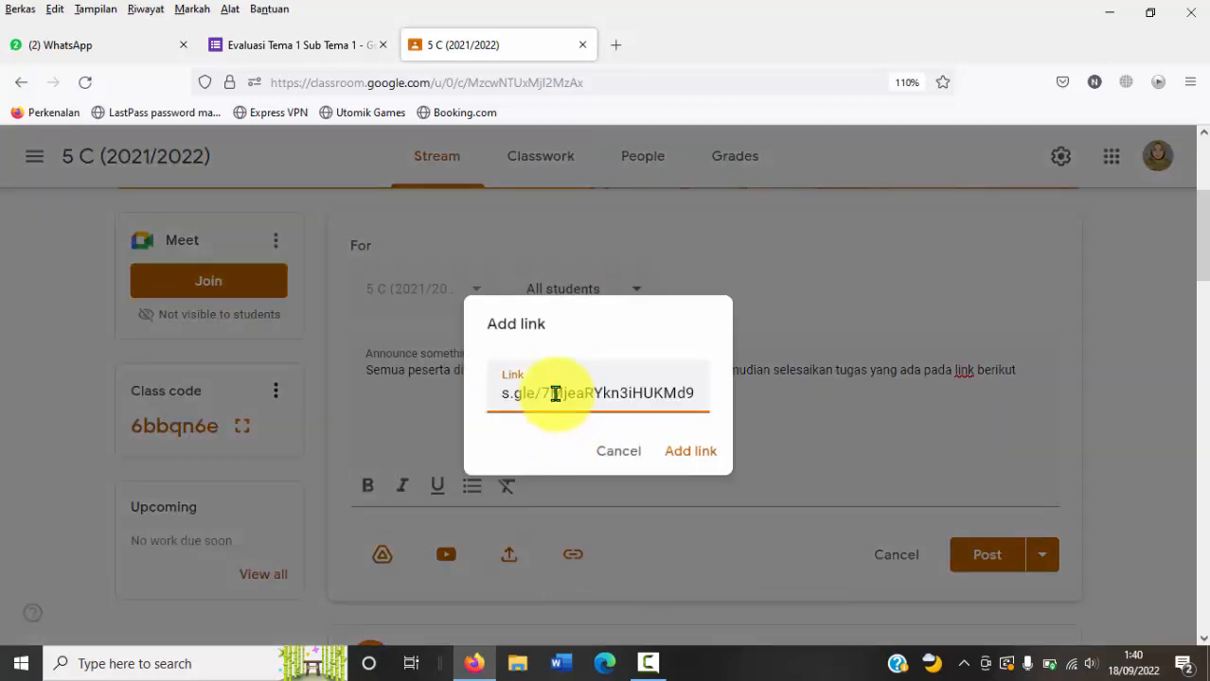
click(688, 445)
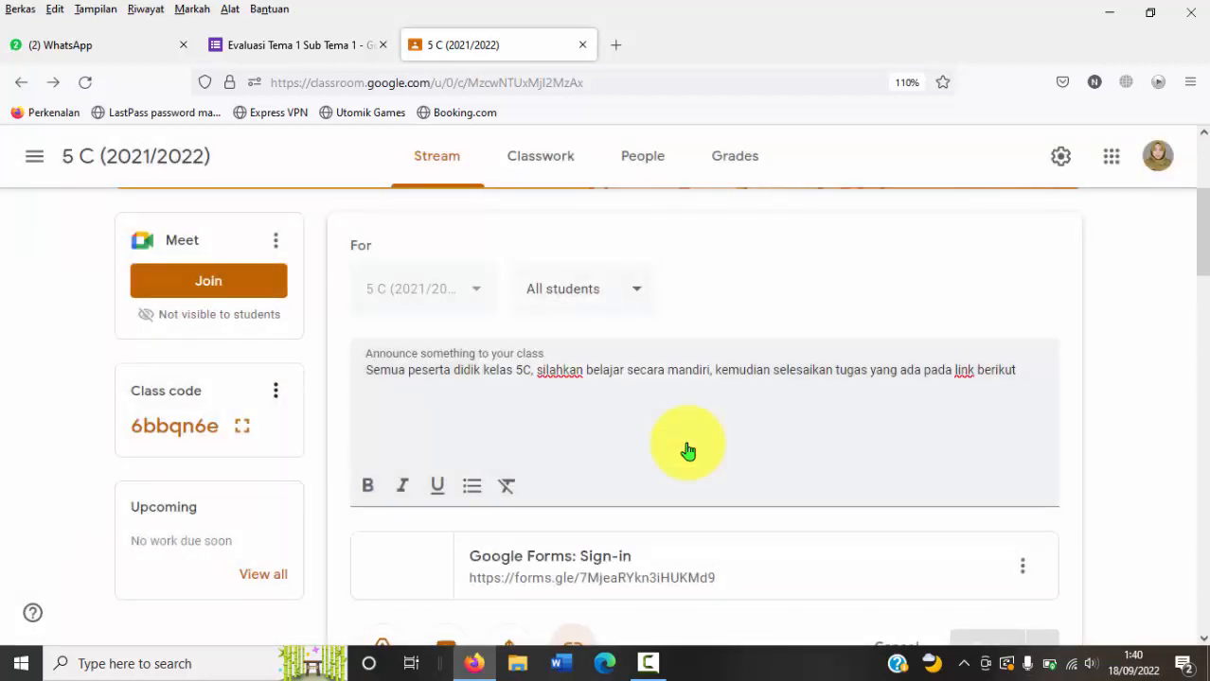
mouse_move(1203, 264)
mouse_down()
mouse_move(1205, 306)
mouse_move(1208, 277)
mouse_up()
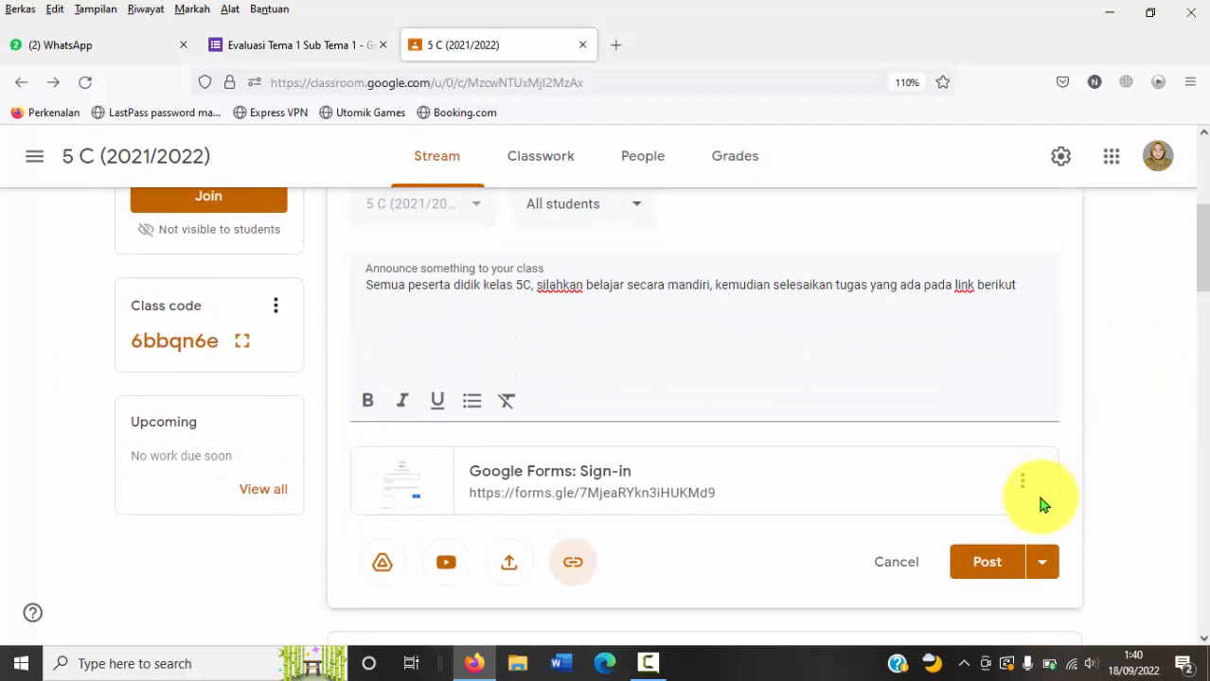
click(976, 578)
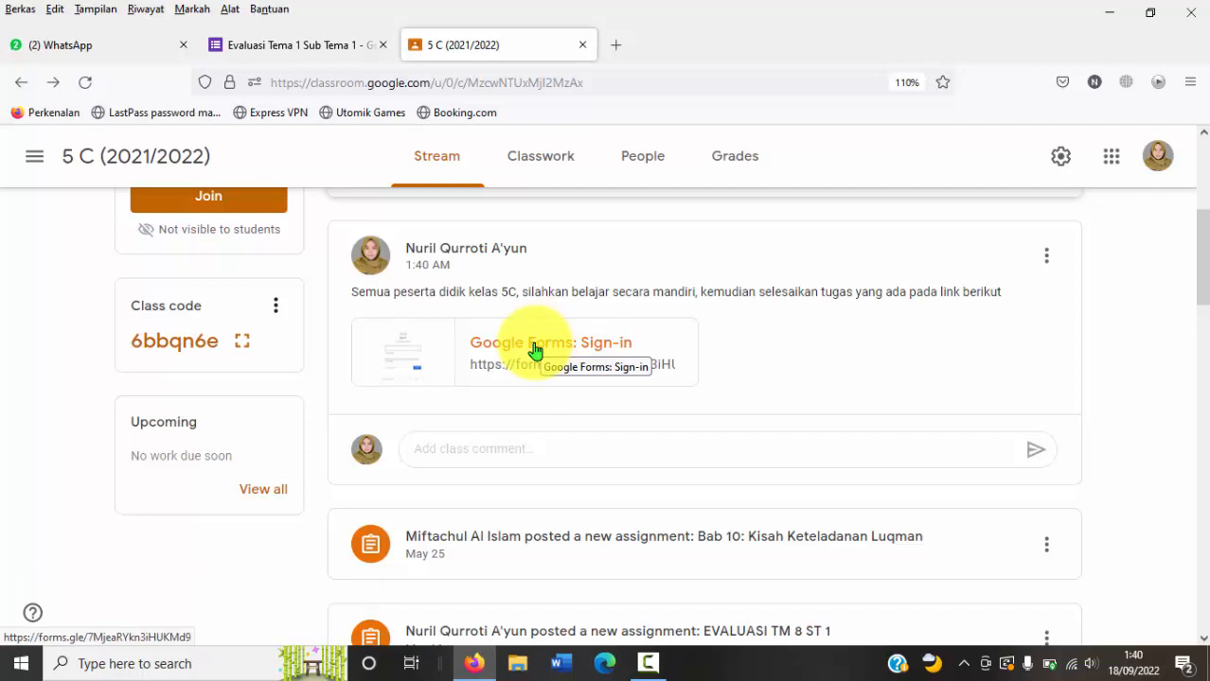
Step: Return to the quiz in Google Forms, close its sending options, preview the whole form as respondents see it and close the preview
click(268, 46)
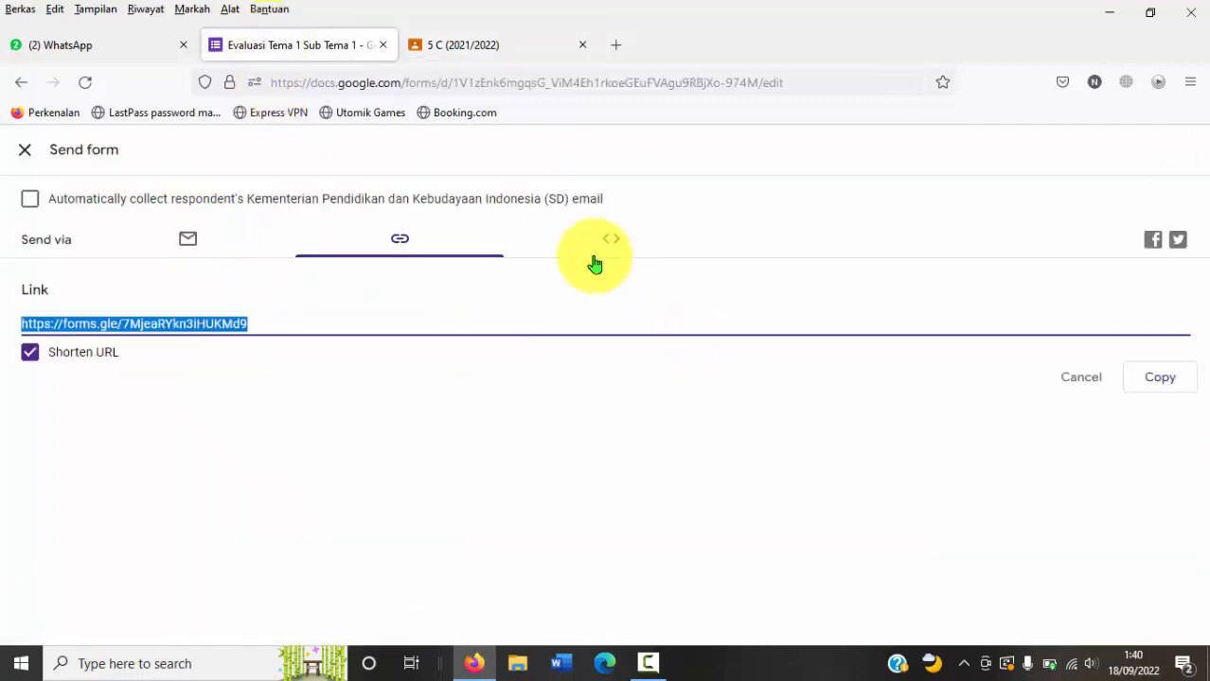
click(25, 153)
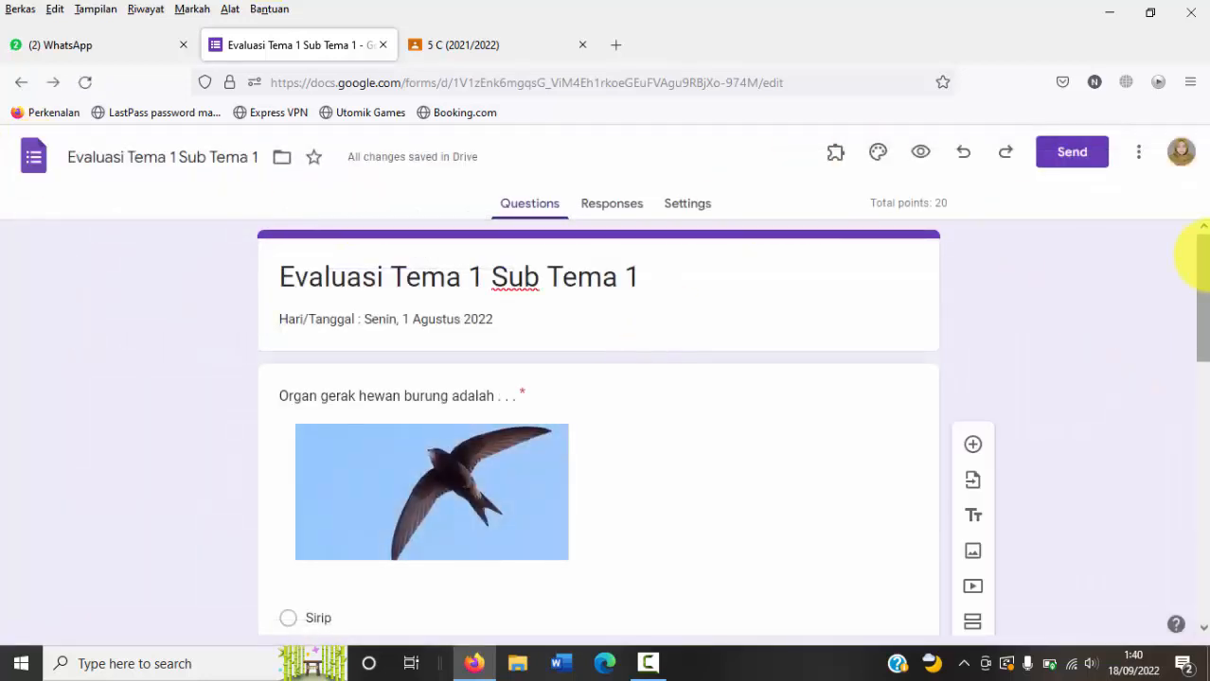
click(921, 154)
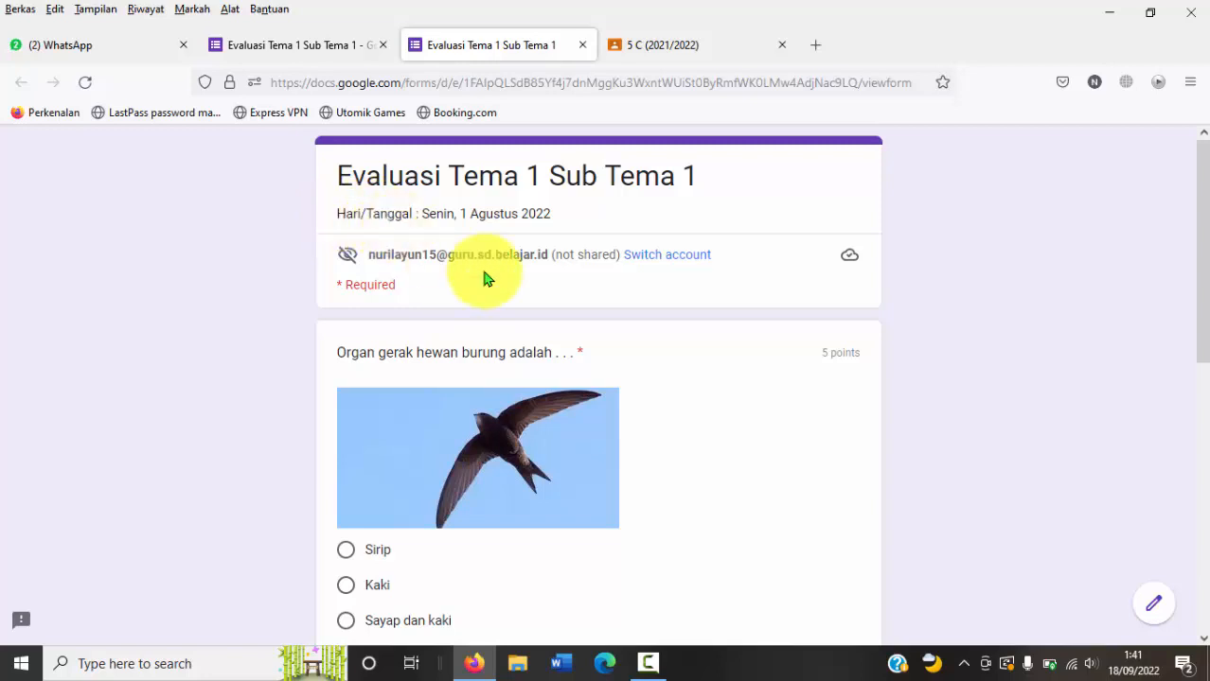
drag(1197, 215, 1192, 514)
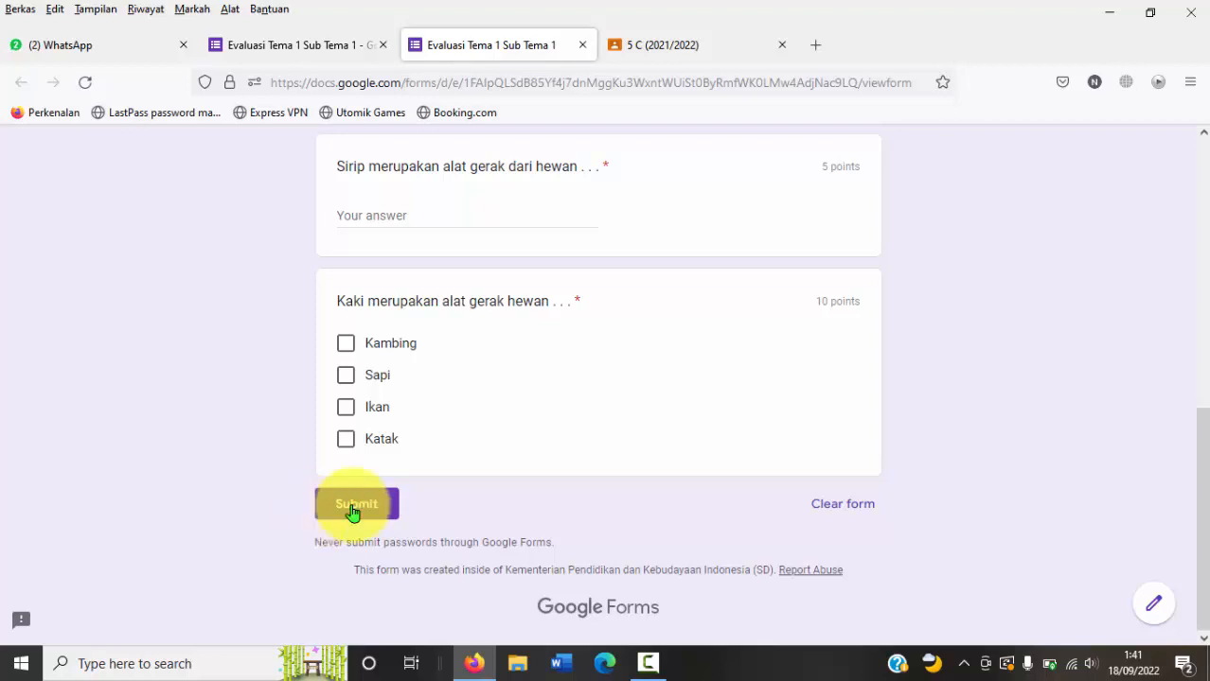
drag(1202, 465, 1202, 153)
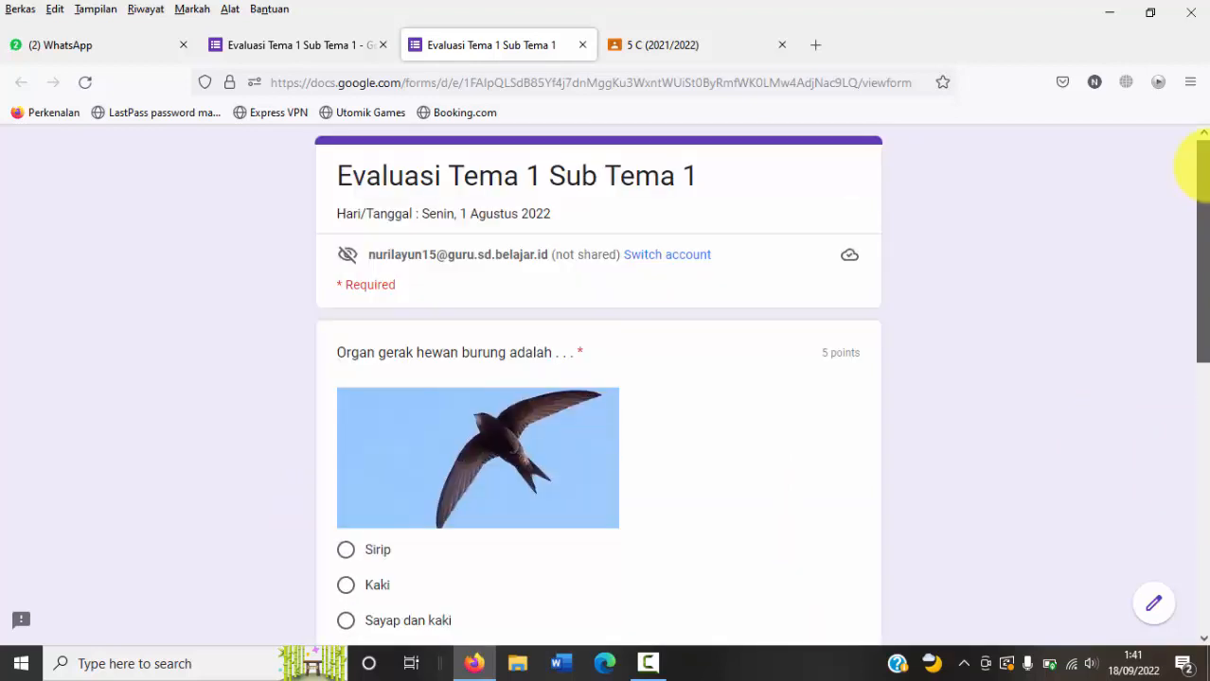
click(582, 45)
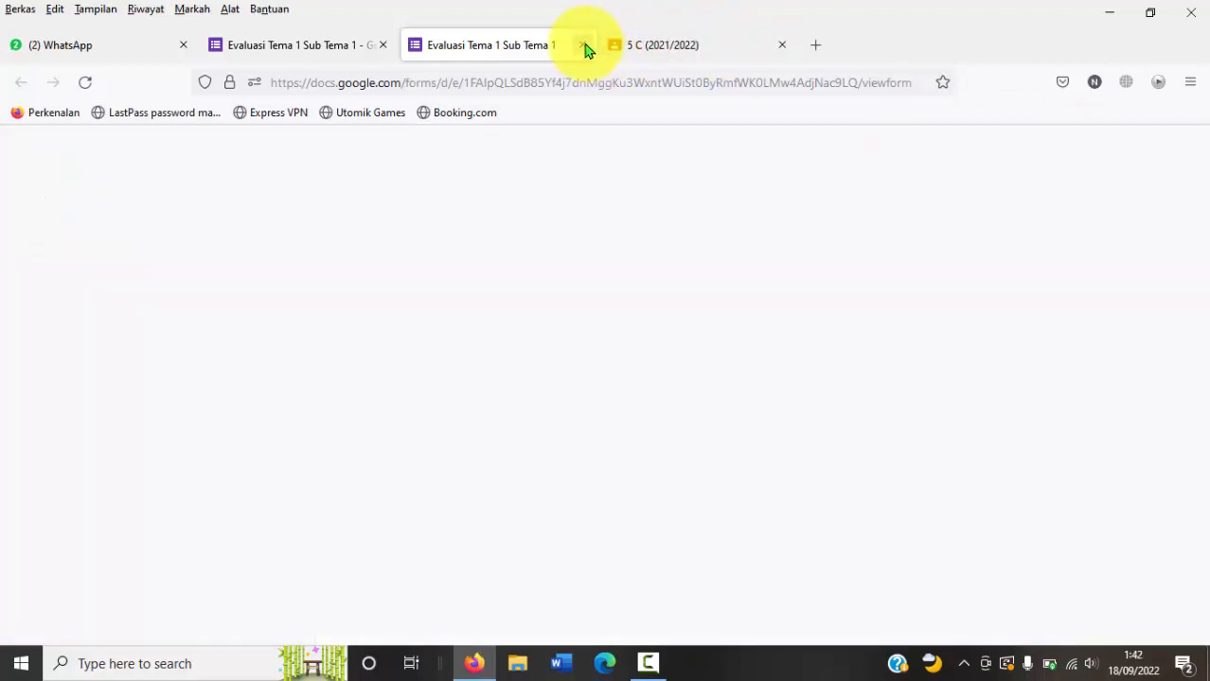